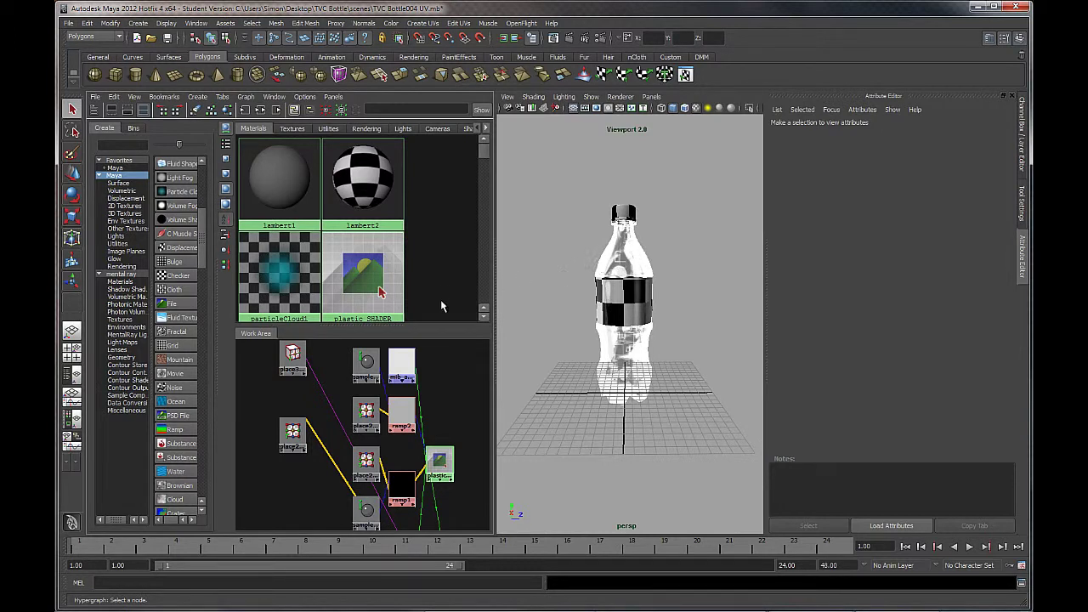
Clear the existing plastic shader network from the Hypershade work area
{"action": "left_click_drag", "start_coordinate": [403, 323], "coordinate": [403, 330]}
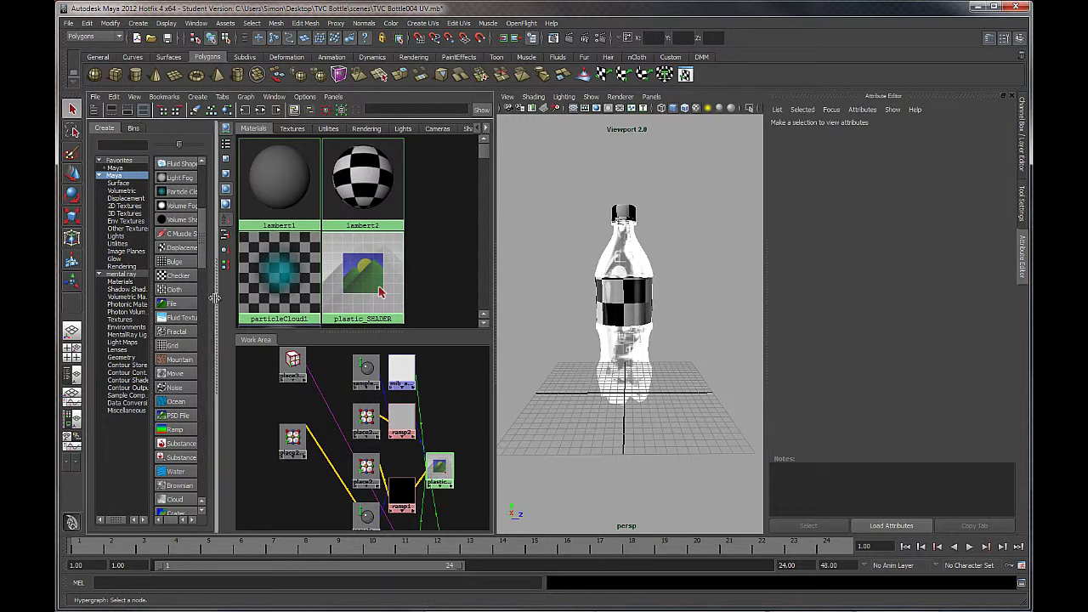
{"action": "left_click_drag", "start_coordinate": [218, 301], "coordinate": [272, 303]}
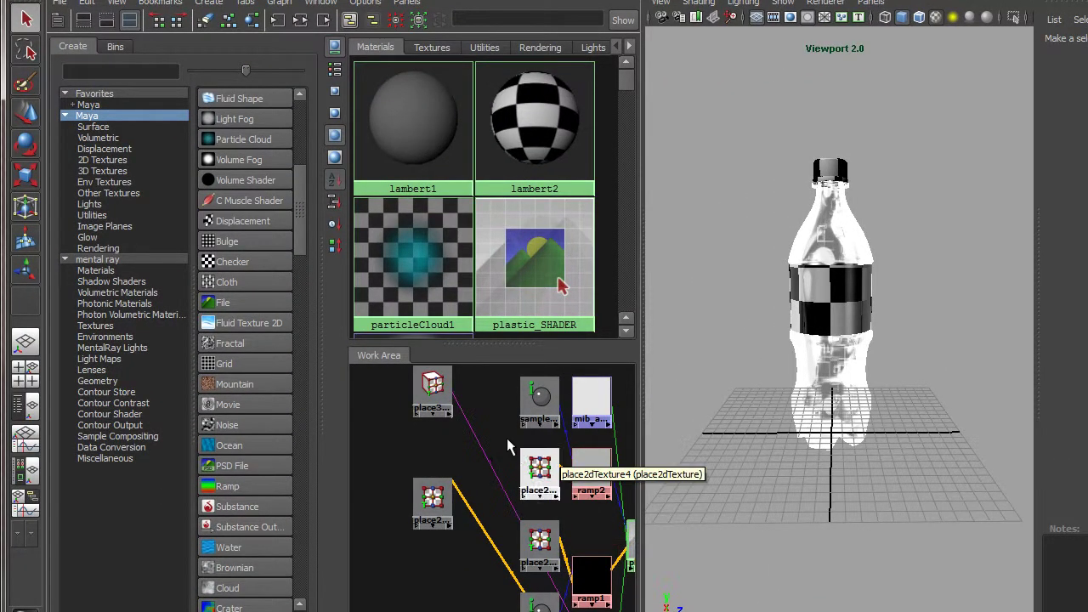
{"action": "scroll", "coordinate": [504, 436], "scroll_direction": "down", "scroll_amount": 1}
{"action": "scroll", "coordinate": [503, 434], "scroll_direction": "down", "scroll_amount": 1}
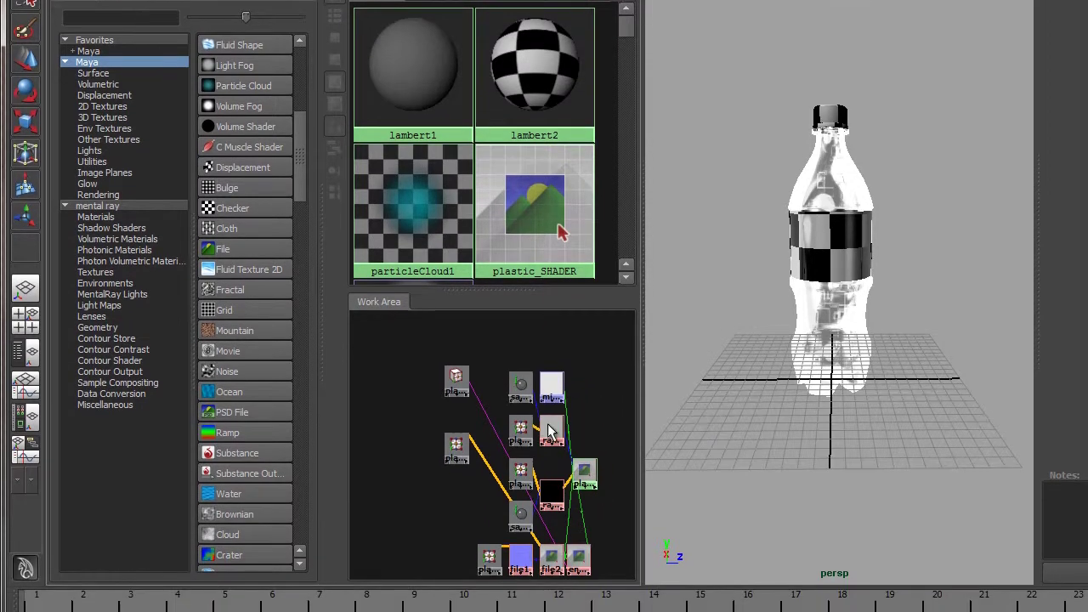
{"action": "scroll", "coordinate": [551, 440], "scroll_direction": "down", "scroll_amount": 1}
{"action": "scroll", "coordinate": [551, 387], "scroll_direction": "down", "scroll_amount": 1}
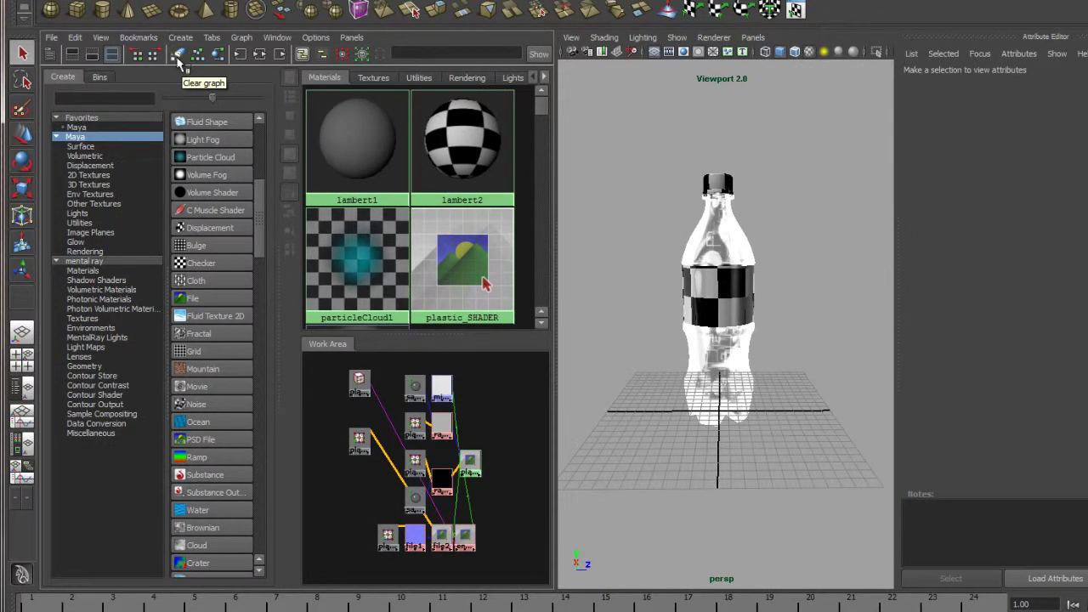
{"action": "left_click", "coordinate": [242, 38]}
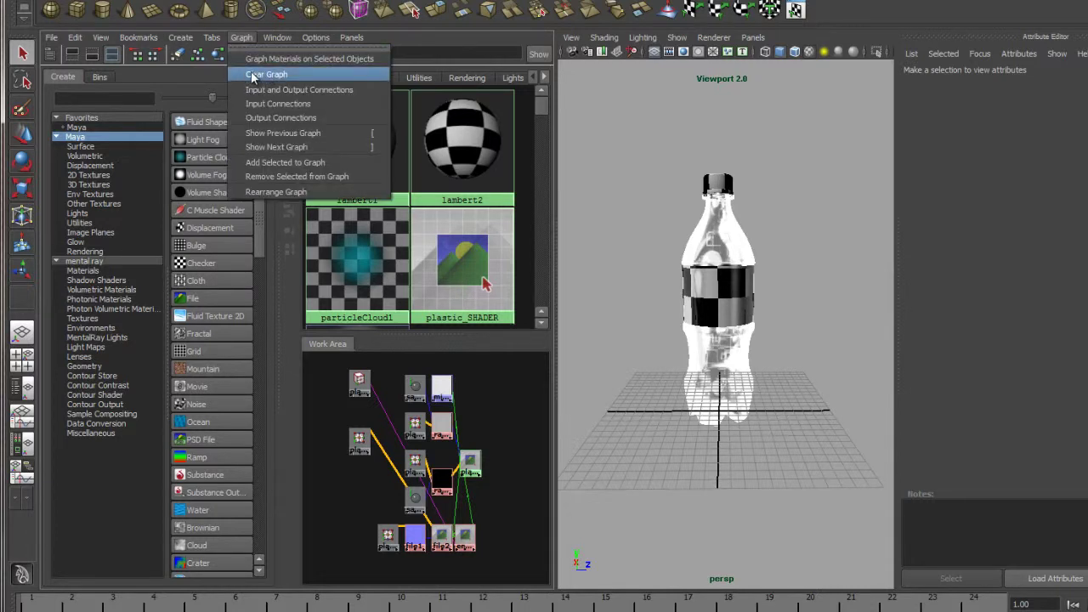
{"action": "left_click", "coordinate": [257, 75]}
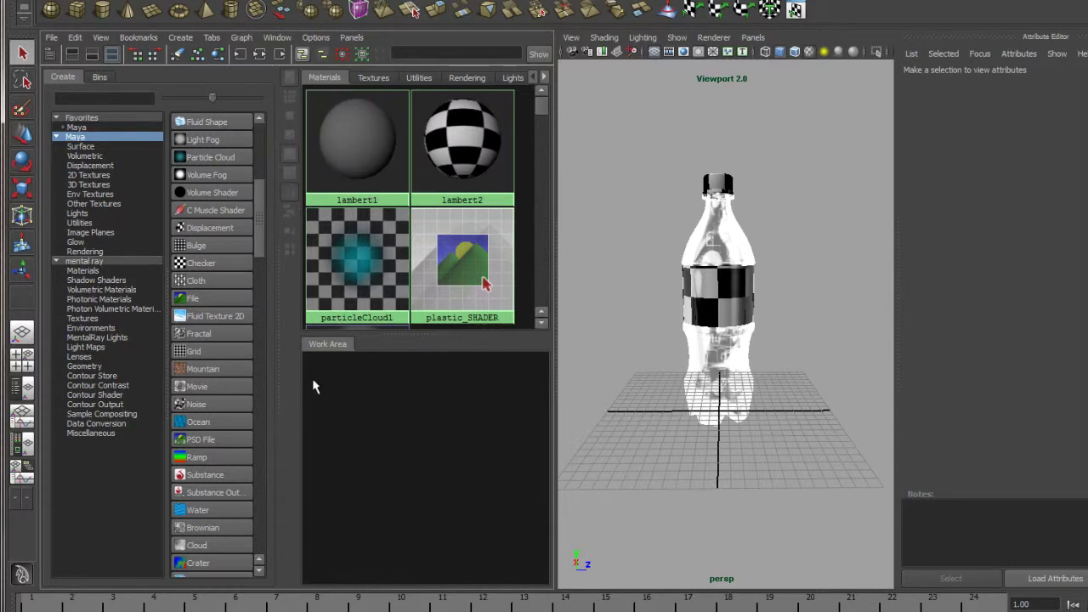
Adjust the Hypershade pane sizes, return to the start of the node list, and hide and reshow the create bar
{"action": "left_click_drag", "start_coordinate": [277, 363], "coordinate": [253, 364]}
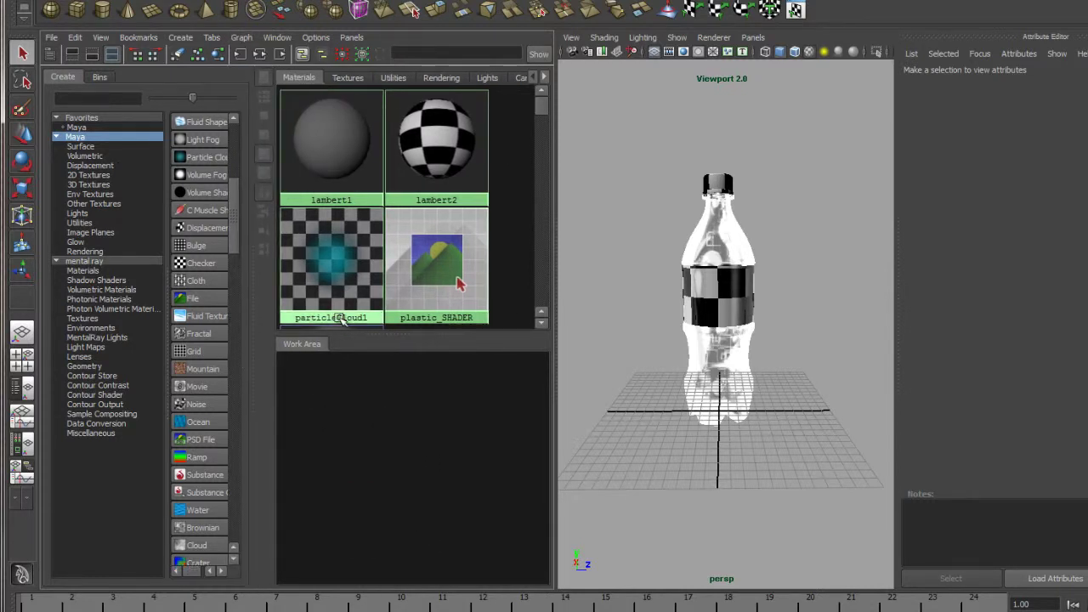
{"action": "mouse_move", "coordinate": [404, 342]}
{"action": "left_mouse_down"}
{"action": "mouse_move", "coordinate": [391, 463]}
{"action": "mouse_move", "coordinate": [399, 358]}
{"action": "mouse_move", "coordinate": [388, 343]}
{"action": "left_mouse_up"}
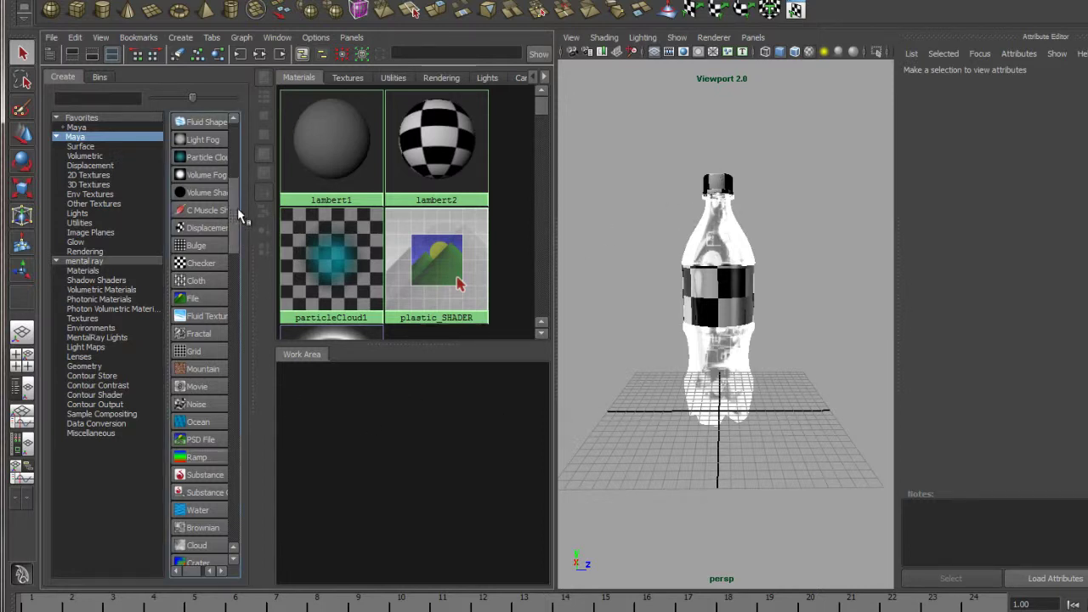
{"action": "scroll", "coordinate": [237, 207], "scroll_direction": "up", "scroll_amount": 5}
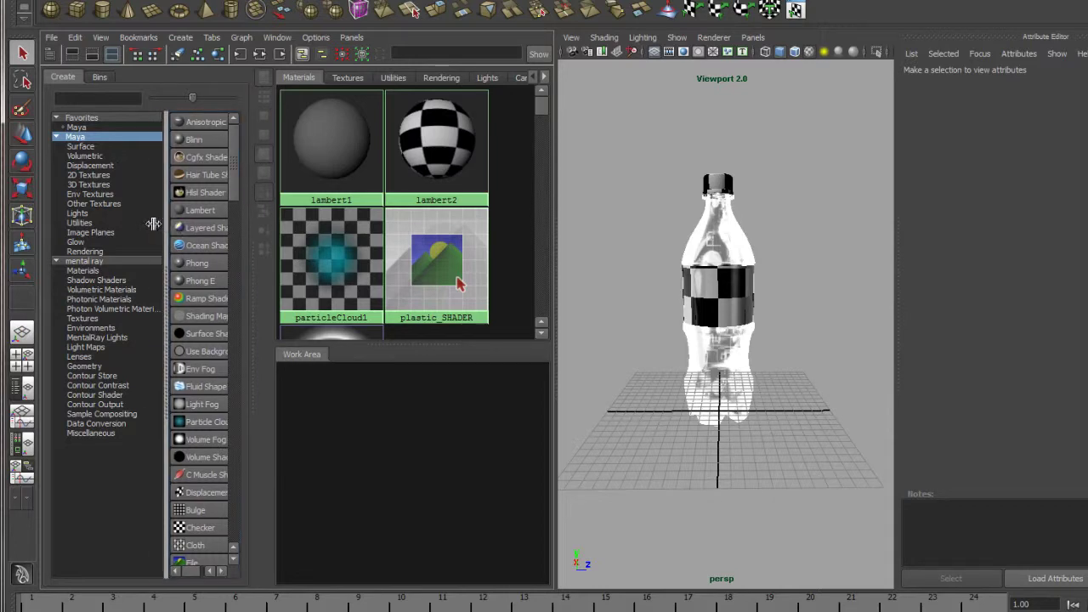
{"action": "left_click", "coordinate": [49, 55]}
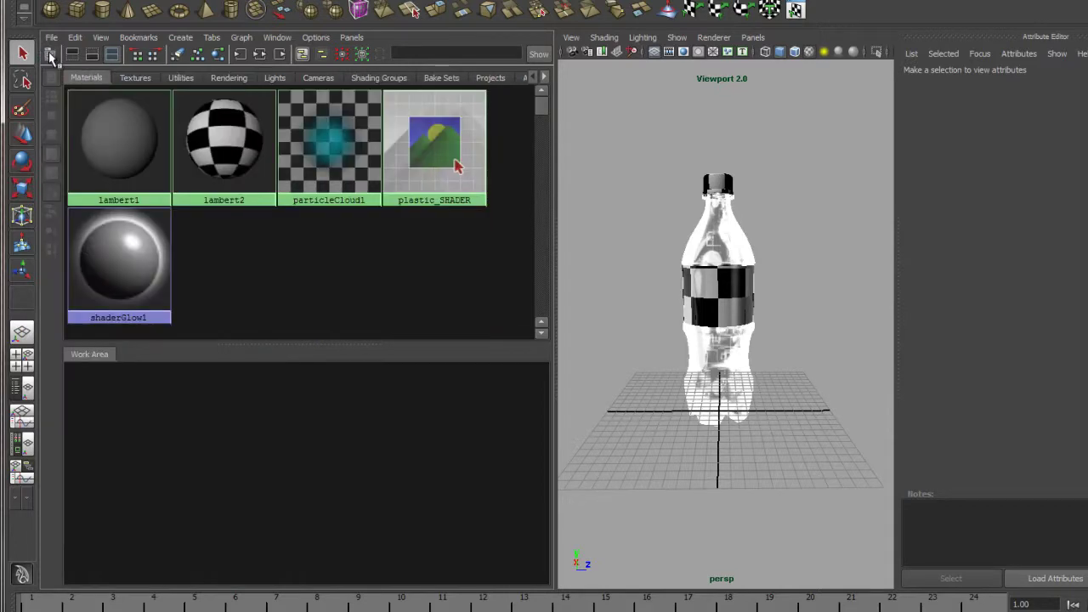
{"action": "left_click", "coordinate": [50, 54]}
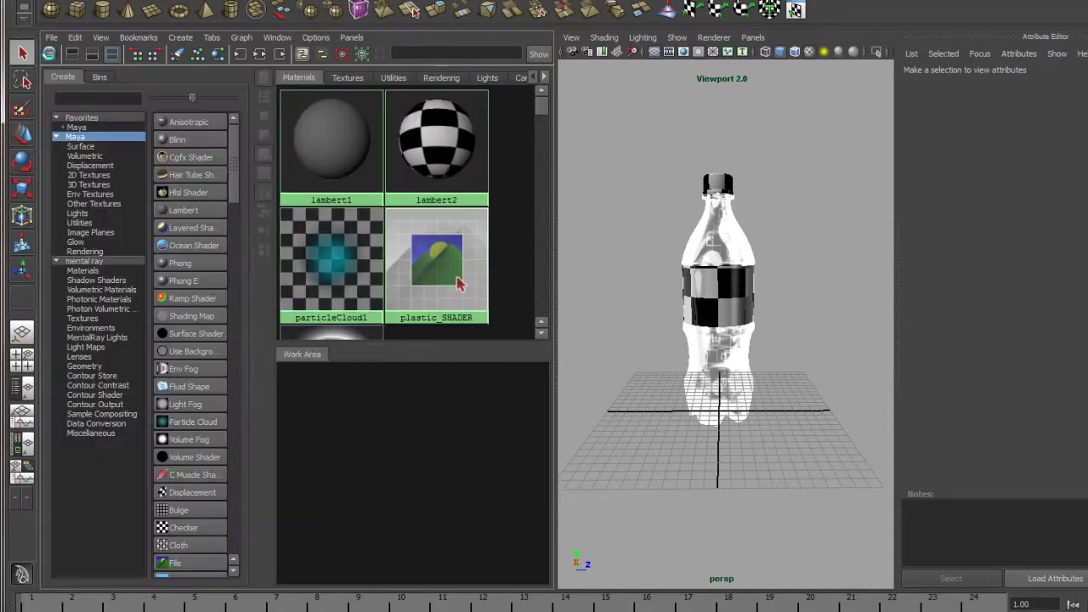
Create a Blinn material and place its node in the middle of the work area
{"action": "left_click", "coordinate": [178, 140]}
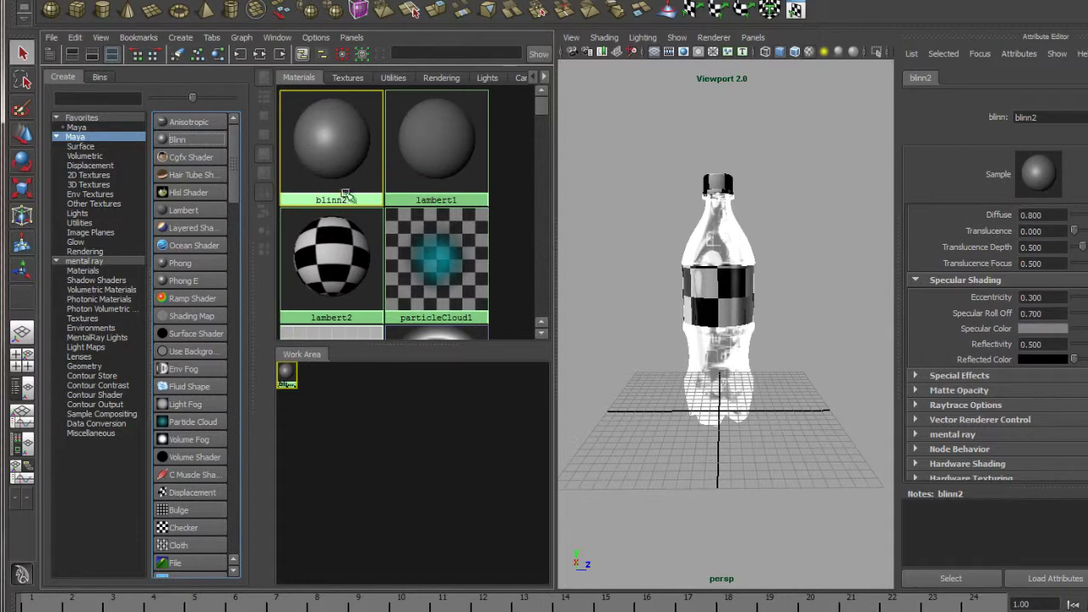
{"action": "left_click_drag", "start_coordinate": [286, 374], "coordinate": [392, 466]}
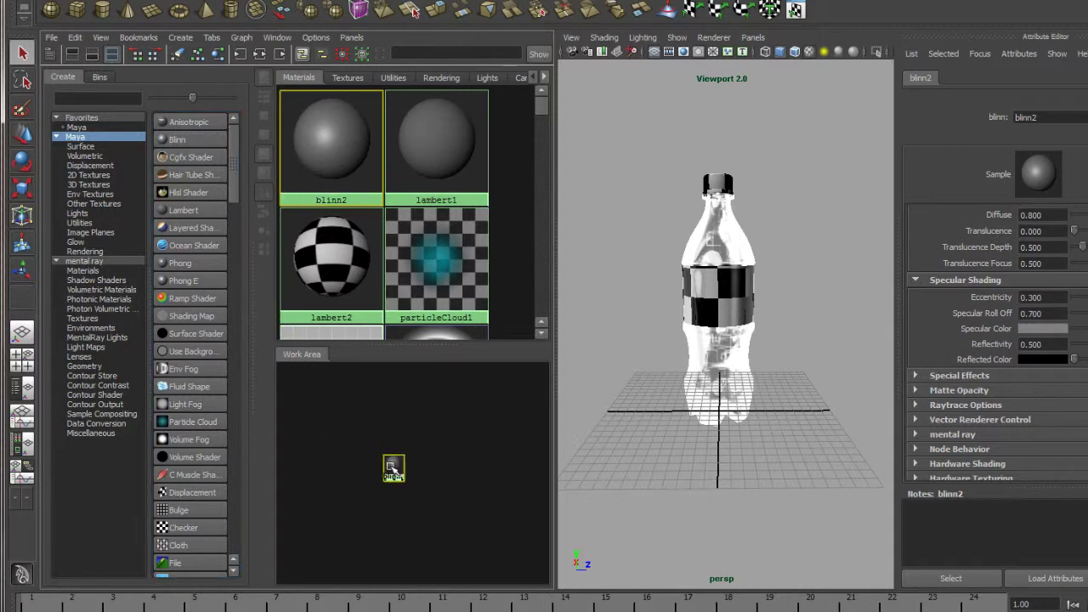
{"action": "scroll", "coordinate": [394, 495], "scroll_direction": "up", "scroll_amount": 5}
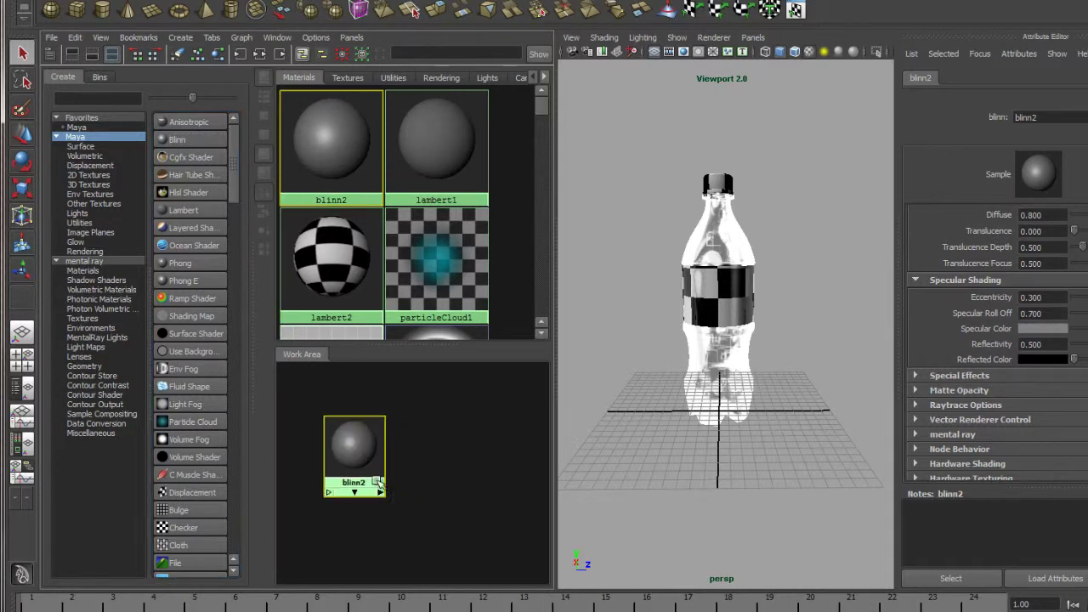
{"action": "left_click_drag", "start_coordinate": [357, 437], "coordinate": [409, 448]}
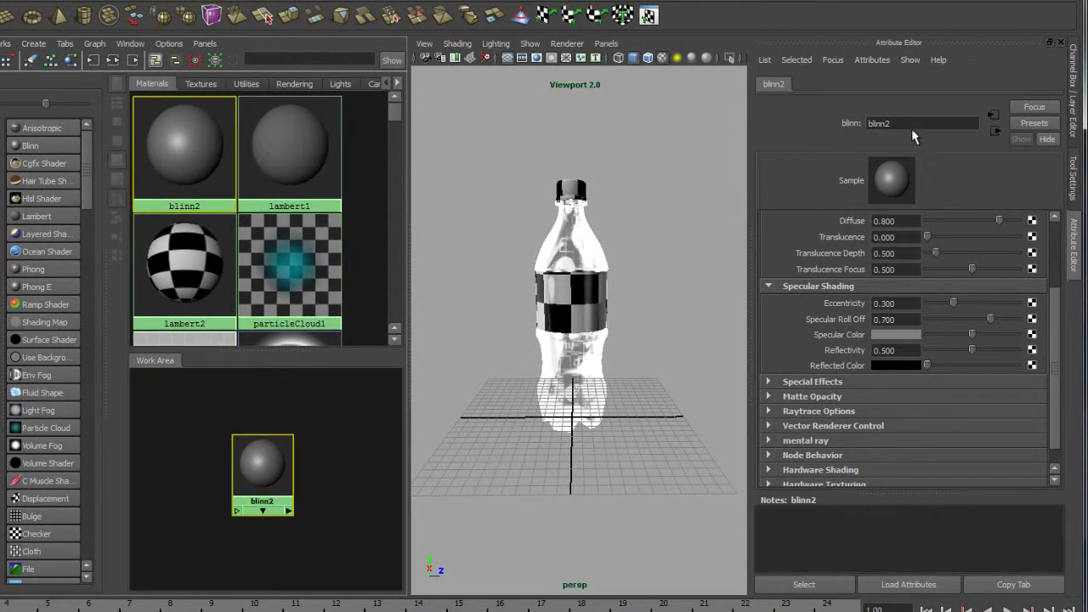
Rename the new Blinn material as label_SHADER
{"action": "double_click", "coordinate": [911, 125]}
{"action": "type", "text": "label_ SHADER"}
{"action": "key", "text": "Return"}
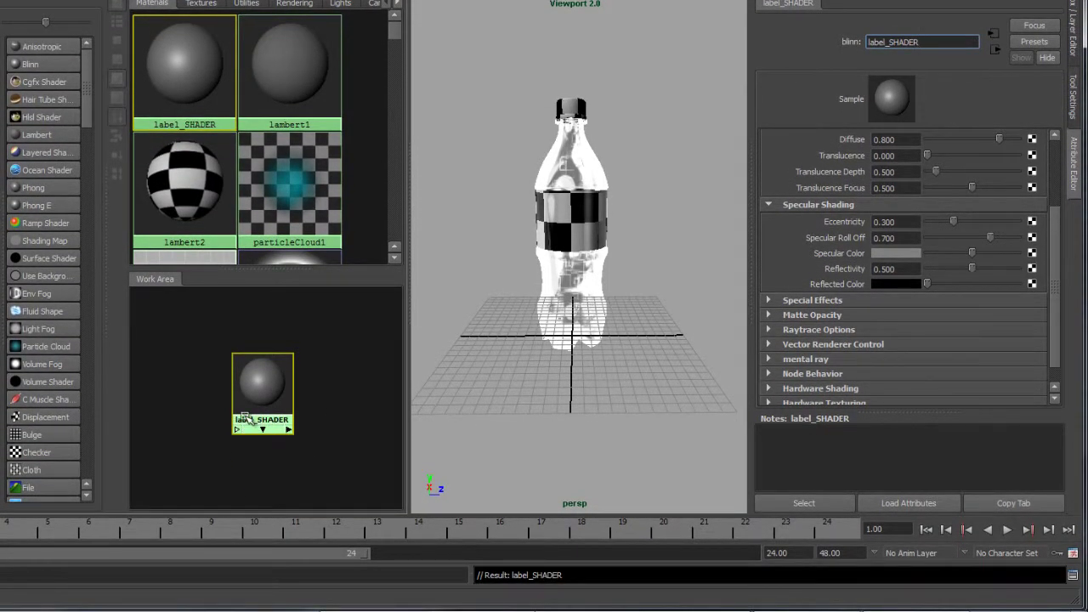
{"action": "right_click", "coordinate": [269, 424]}
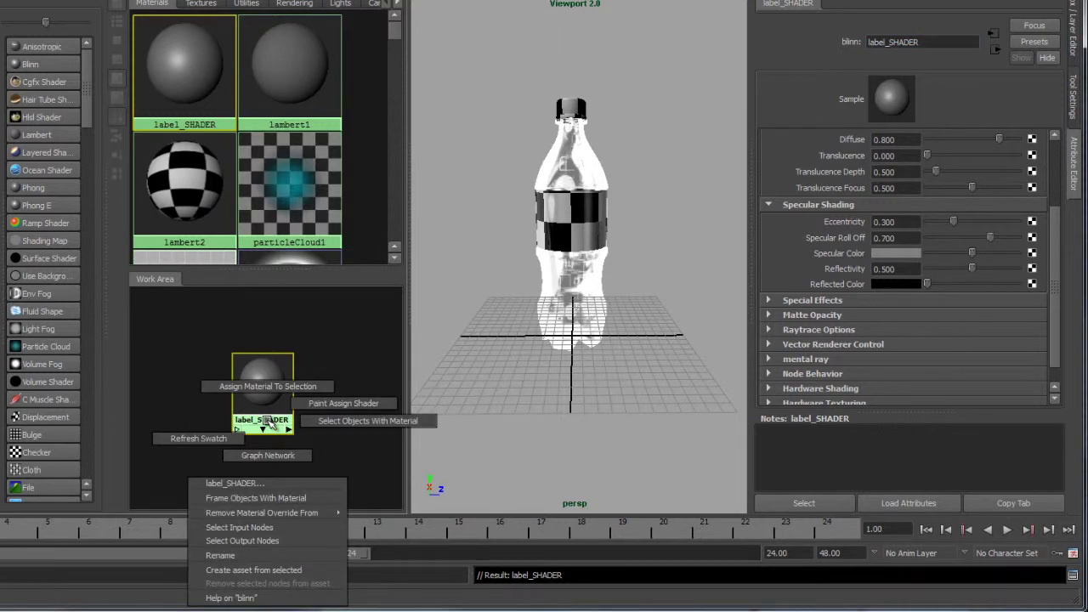
{"action": "left_click", "coordinate": [231, 555]}
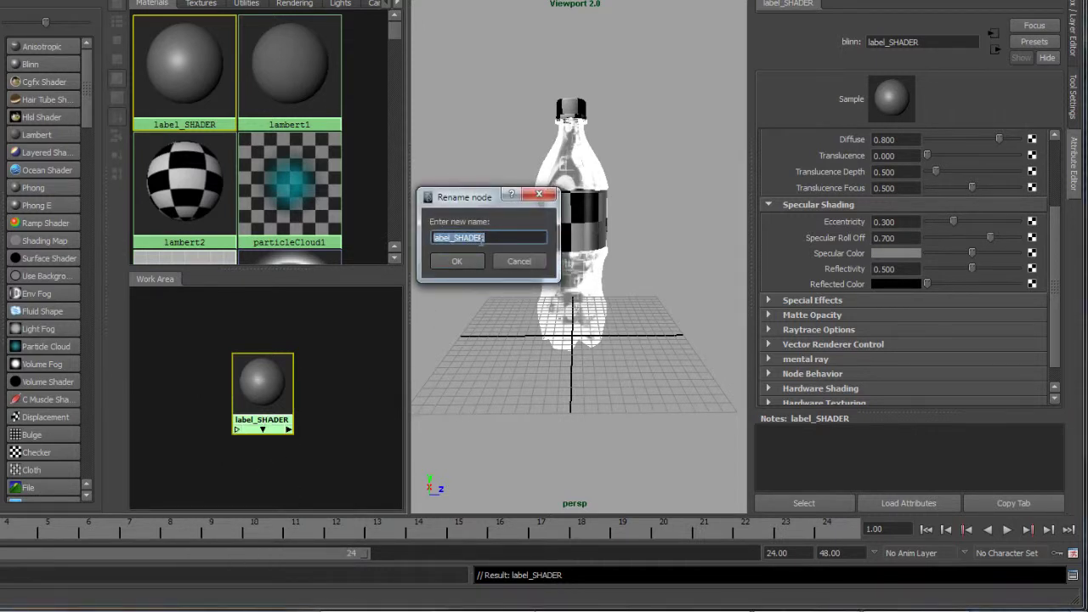
{"action": "left_click", "coordinate": [534, 262]}
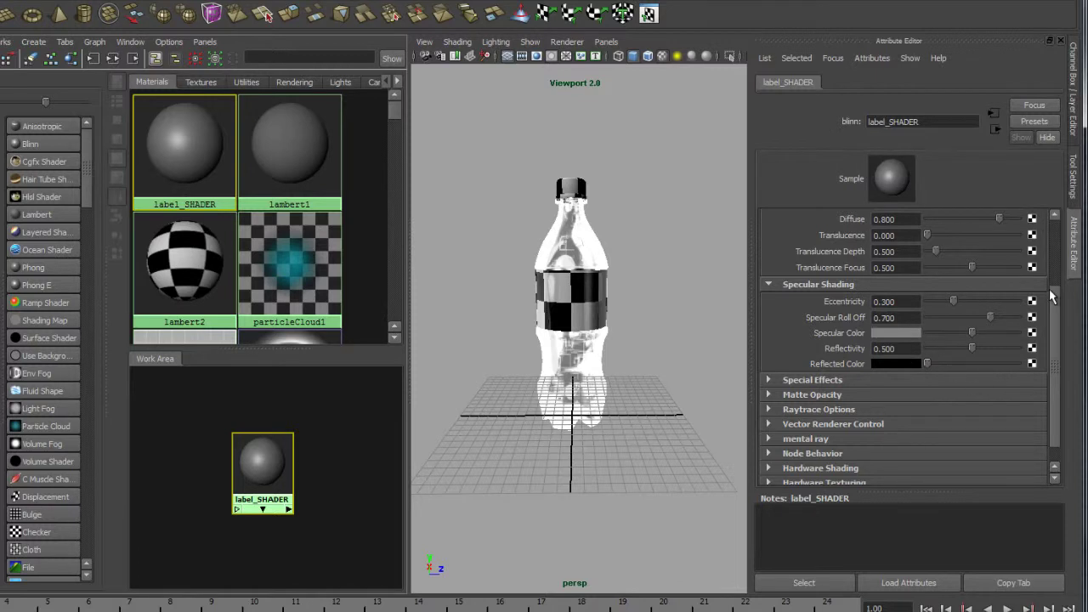
Set the label shader's Eccentricity to about 0.309 and its Specular Roll Off to about 0.707
{"action": "scroll", "coordinate": [1055, 297], "scroll_direction": "up", "scroll_amount": 3}
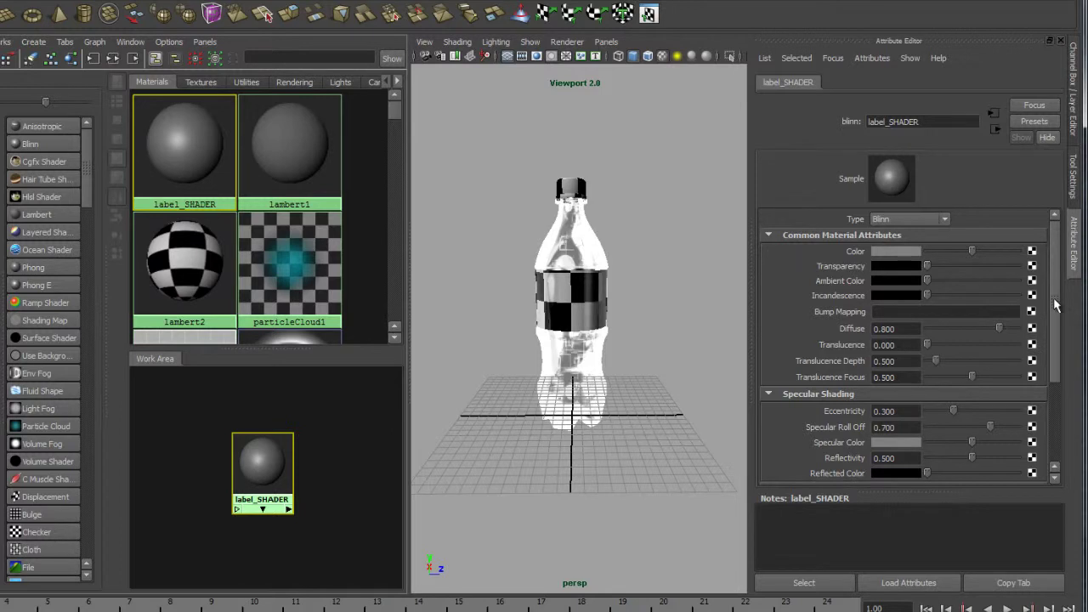
{"action": "scroll", "coordinate": [1055, 306], "scroll_direction": "down", "scroll_amount": 1}
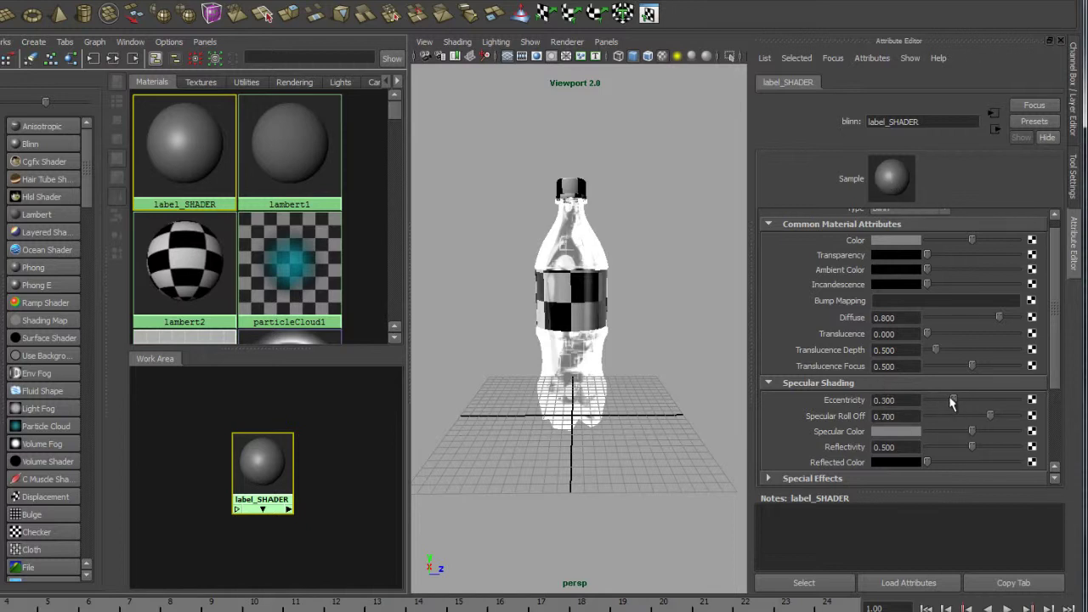
{"action": "left_click_drag", "start_coordinate": [953, 400], "coordinate": [935, 402]}
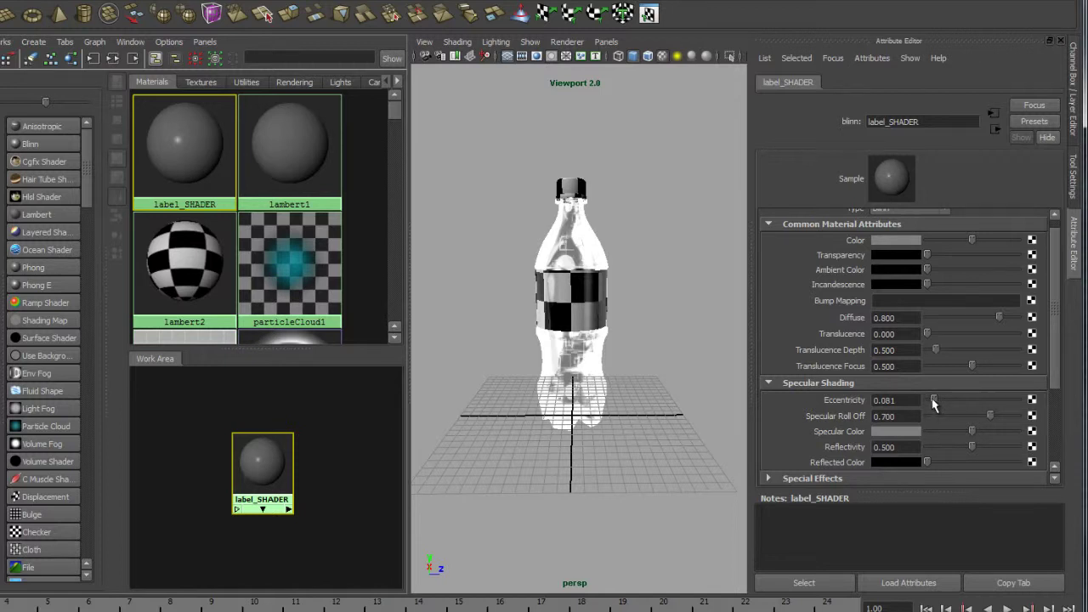
{"action": "left_click_drag", "start_coordinate": [989, 417], "coordinate": [953, 405]}
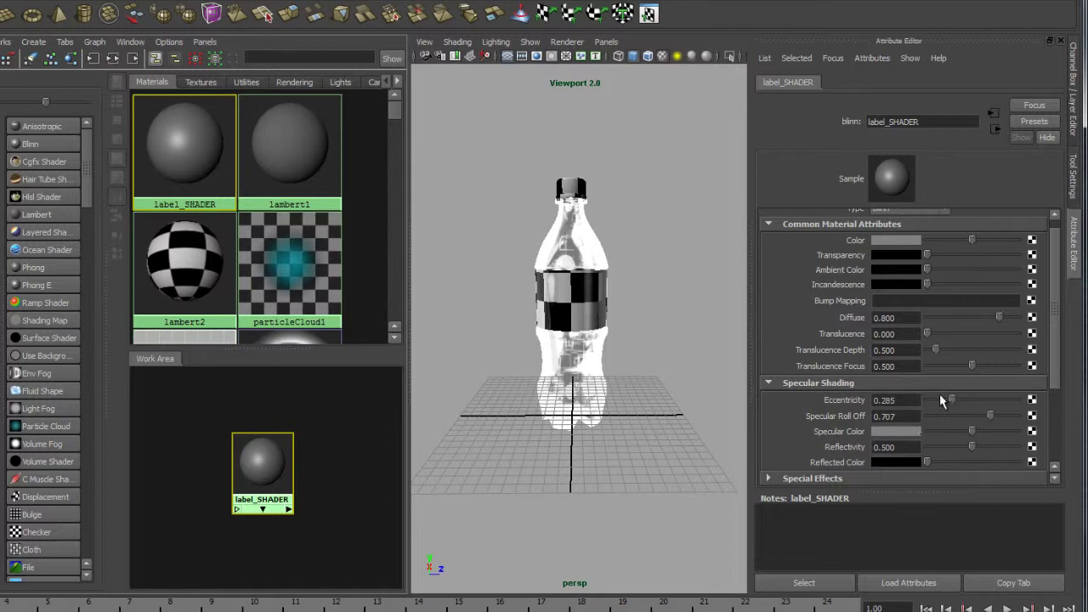
{"action": "left_click_drag", "start_coordinate": [951, 401], "coordinate": [955, 403]}
Try dark and bright specular colors on the label shader and settle on a slightly darker mid-grey
{"action": "left_click_drag", "start_coordinate": [971, 430], "coordinate": [942, 431]}
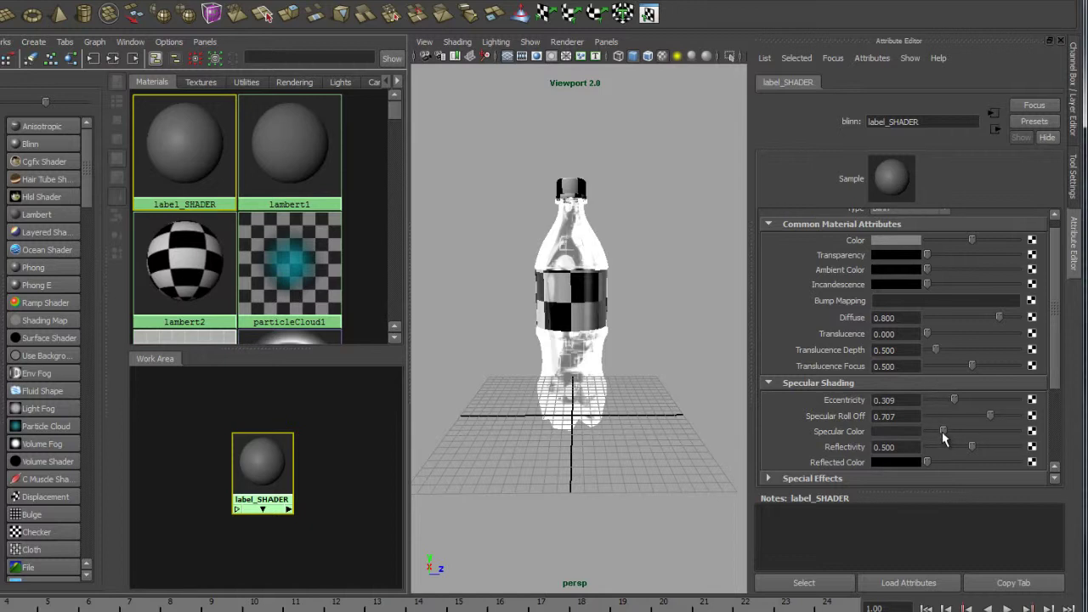
{"action": "left_click_drag", "start_coordinate": [943, 436], "coordinate": [1011, 435]}
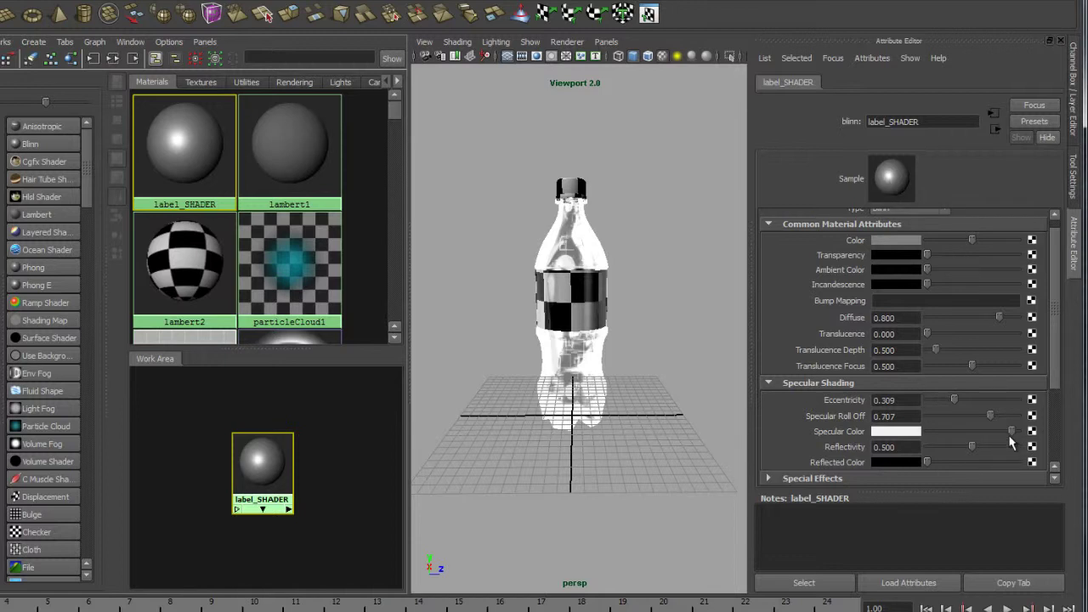
{"action": "left_click_drag", "start_coordinate": [1010, 431], "coordinate": [988, 432]}
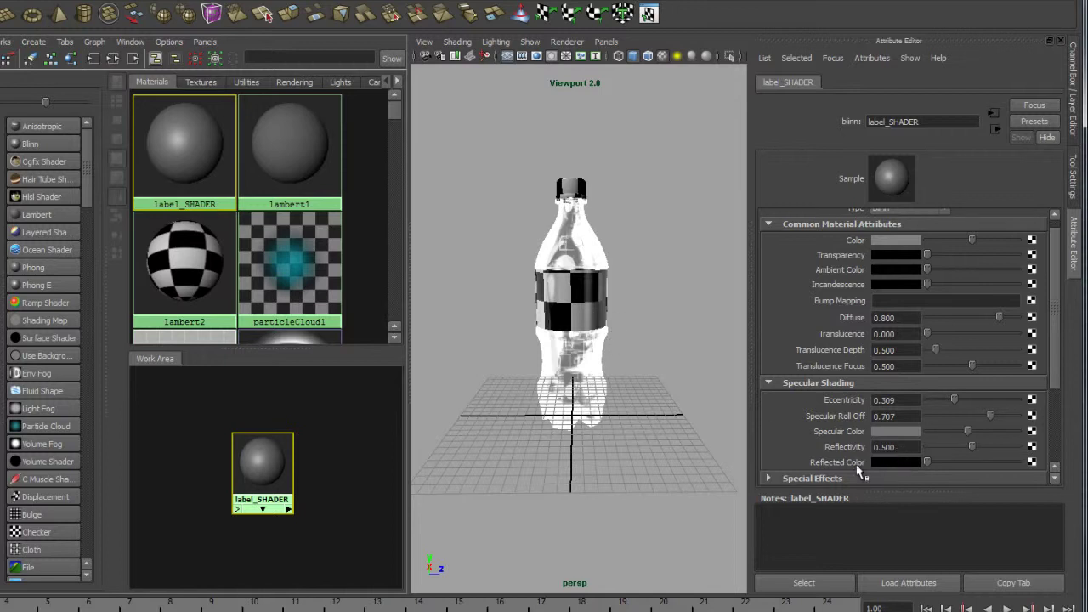
Set the label shader's Reflectivity to 0.04
{"action": "left_click", "coordinate": [907, 449]}
{"action": "type", "text": ".04"}
{"action": "key", "text": "Return"}
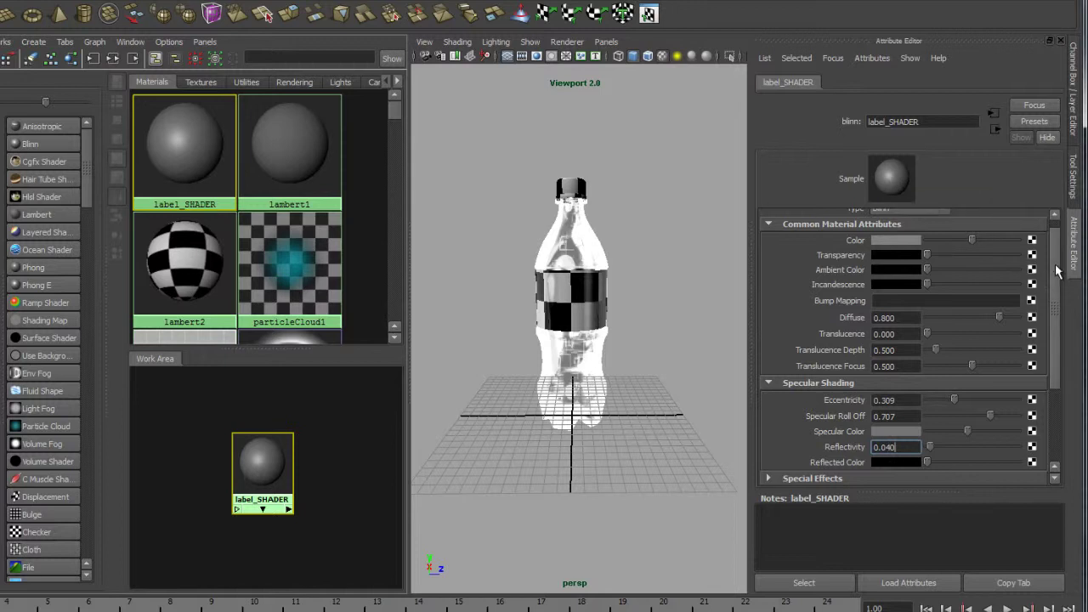
{"action": "scroll", "coordinate": [1057, 270], "scroll_direction": "up", "scroll_amount": 1}
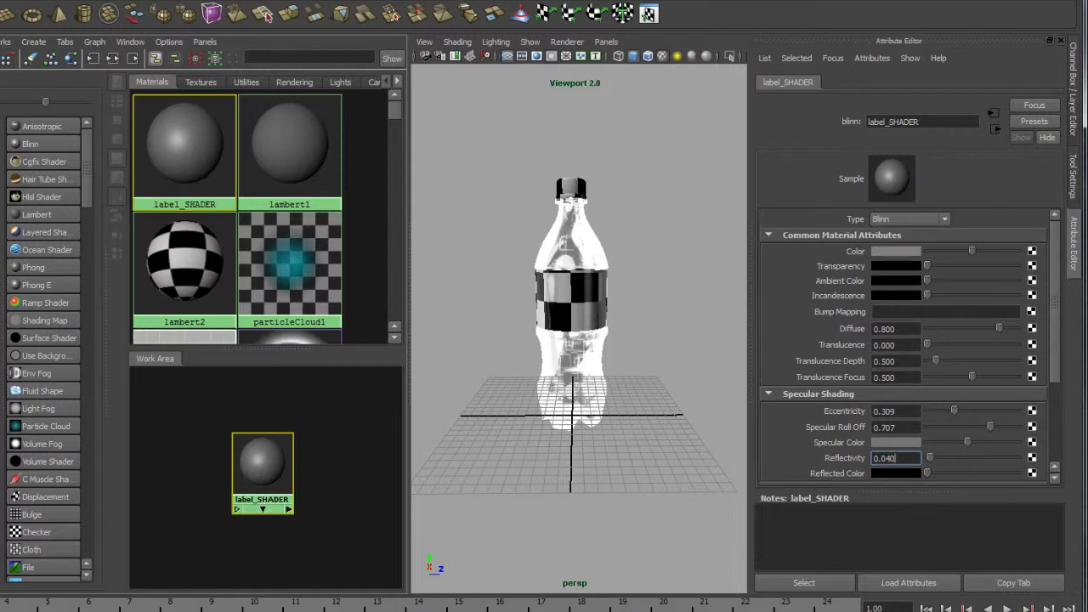
{"action": "key", "text": "Return"}
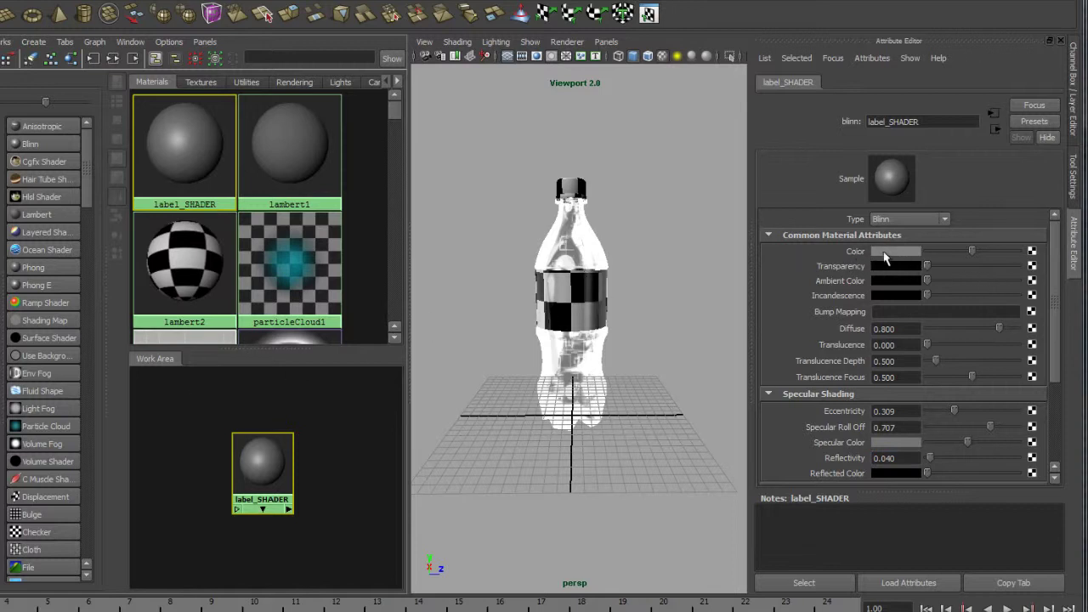
Map a File texture to the label shader's Color and load bottle COLOUR.tga from the sourceimages folder
{"action": "left_click", "coordinate": [1032, 252]}
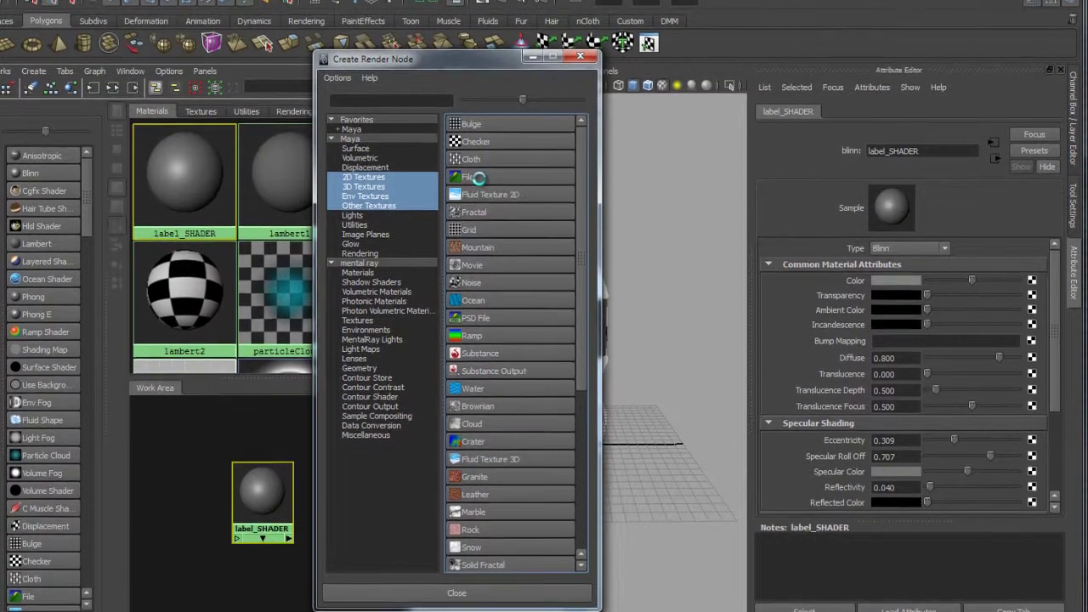
{"action": "left_click", "coordinate": [478, 148]}
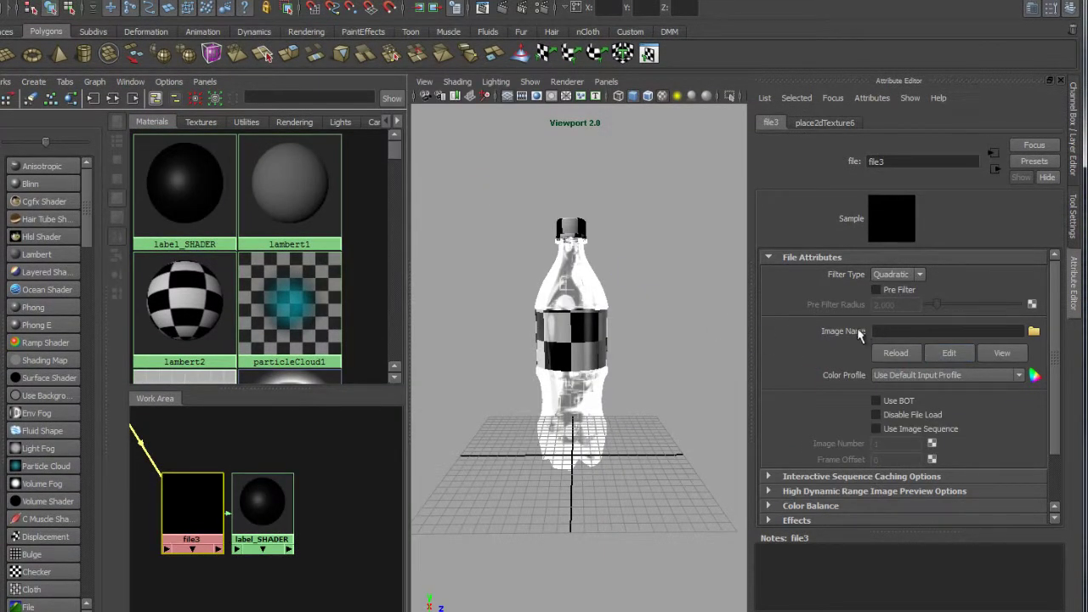
{"action": "left_click", "coordinate": [1034, 331]}
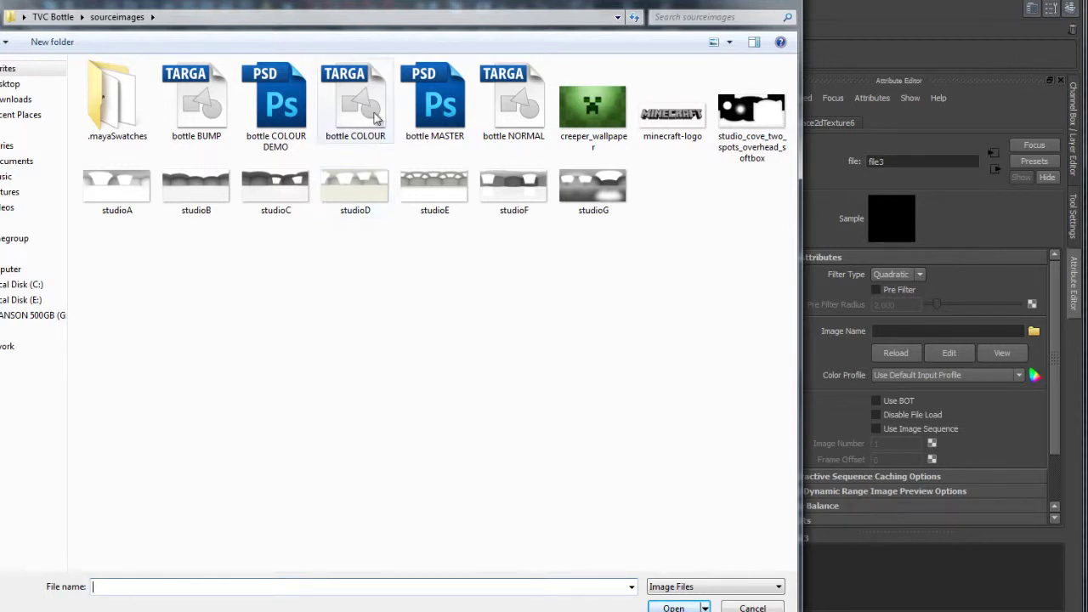
{"action": "left_click", "coordinate": [344, 119]}
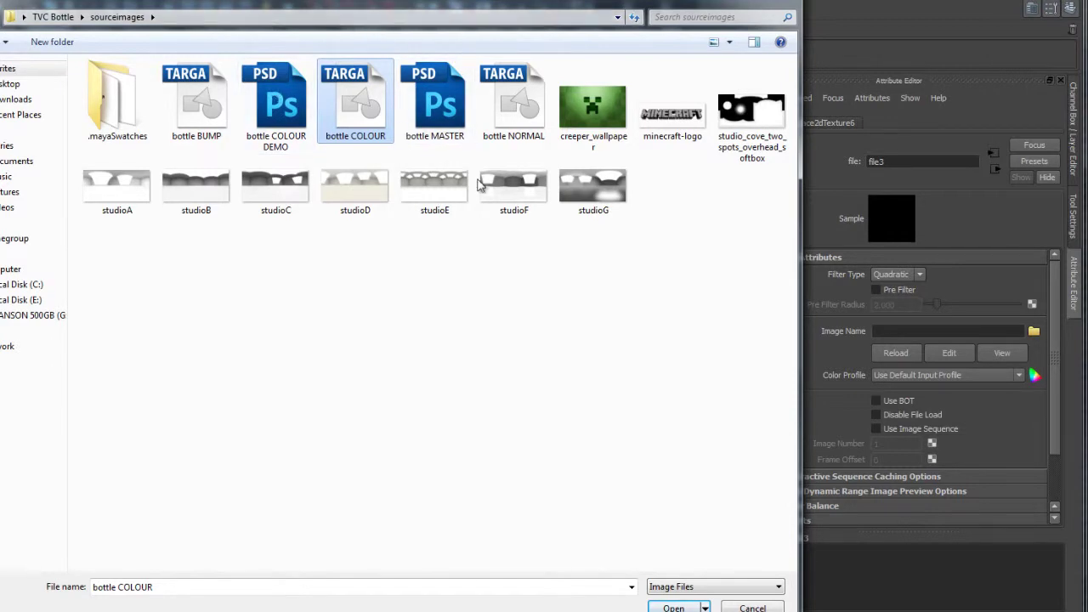
{"action": "left_click", "coordinate": [686, 609]}
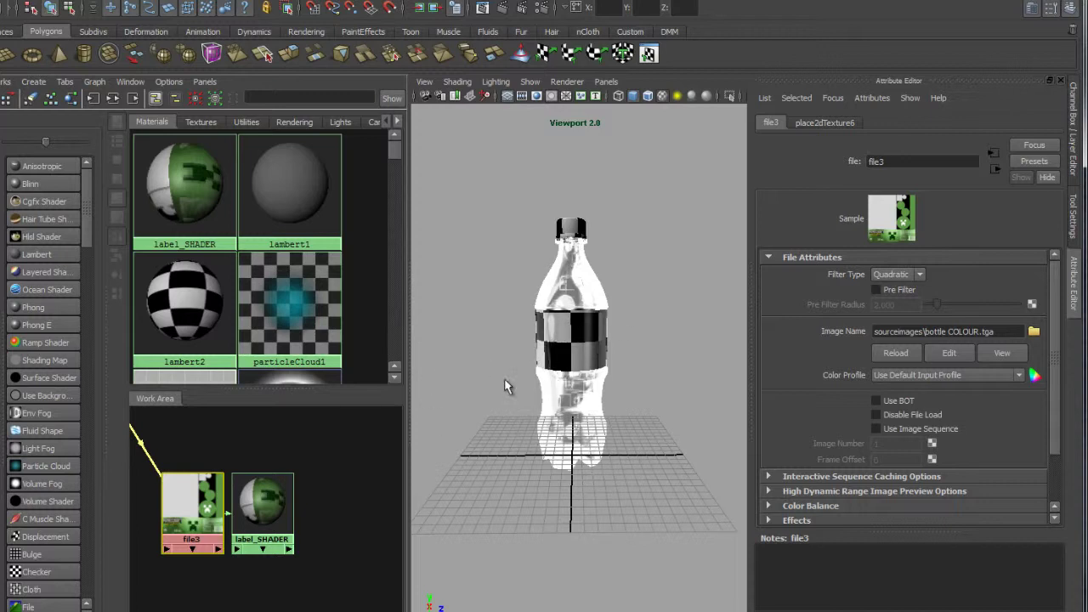
Assign the label_SHADER material to the bottle's label mesh and check the texture around the label
{"action": "left_click", "coordinate": [566, 329]}
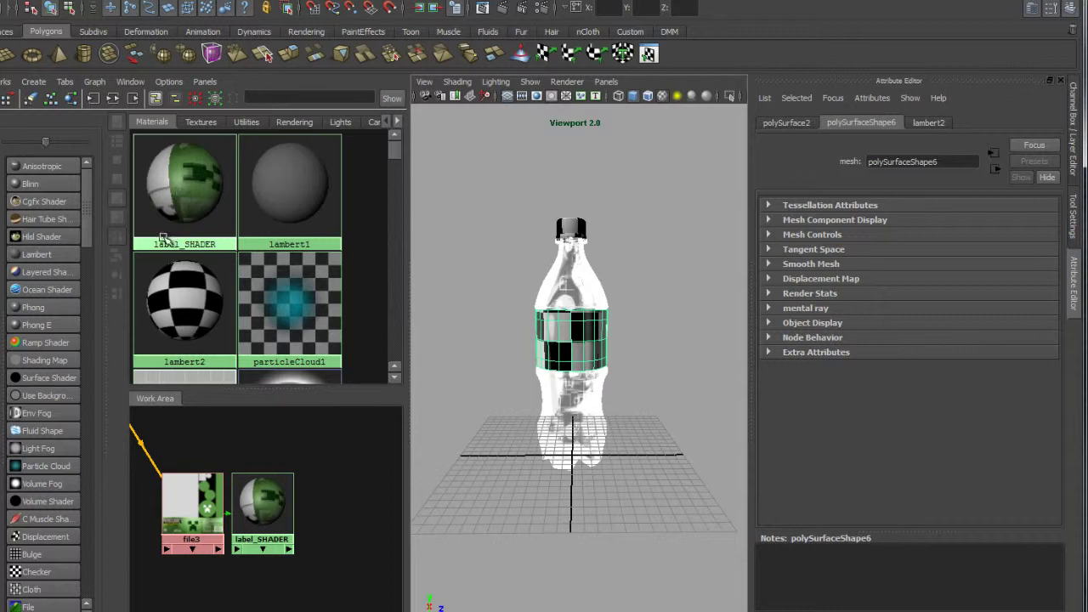
{"action": "right_click", "coordinate": [186, 192]}
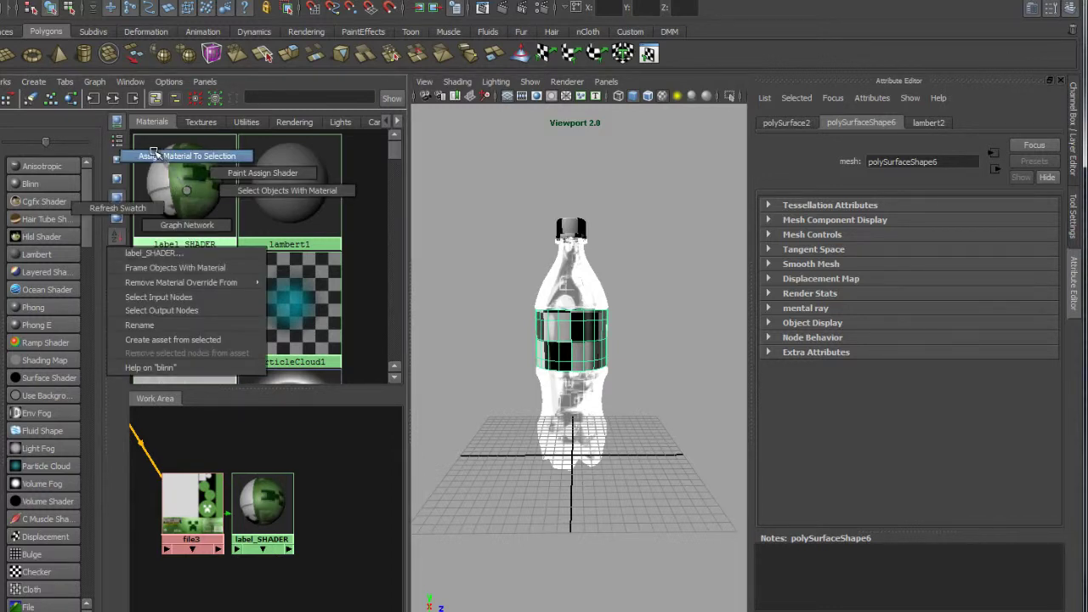
{"action": "left_click", "coordinate": [194, 154]}
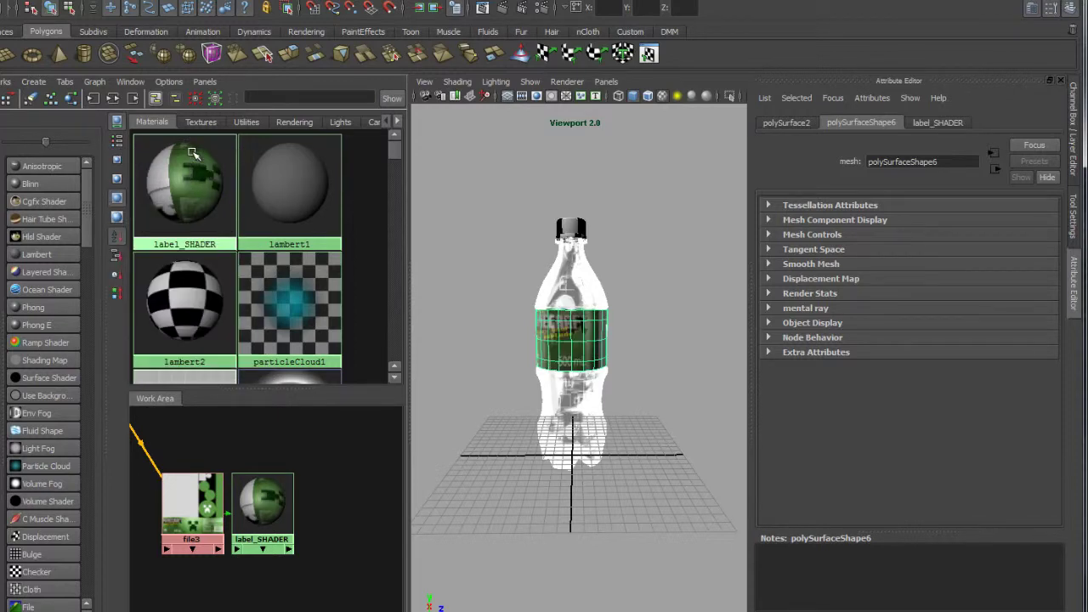
{"action": "left_click", "coordinate": [639, 409]}
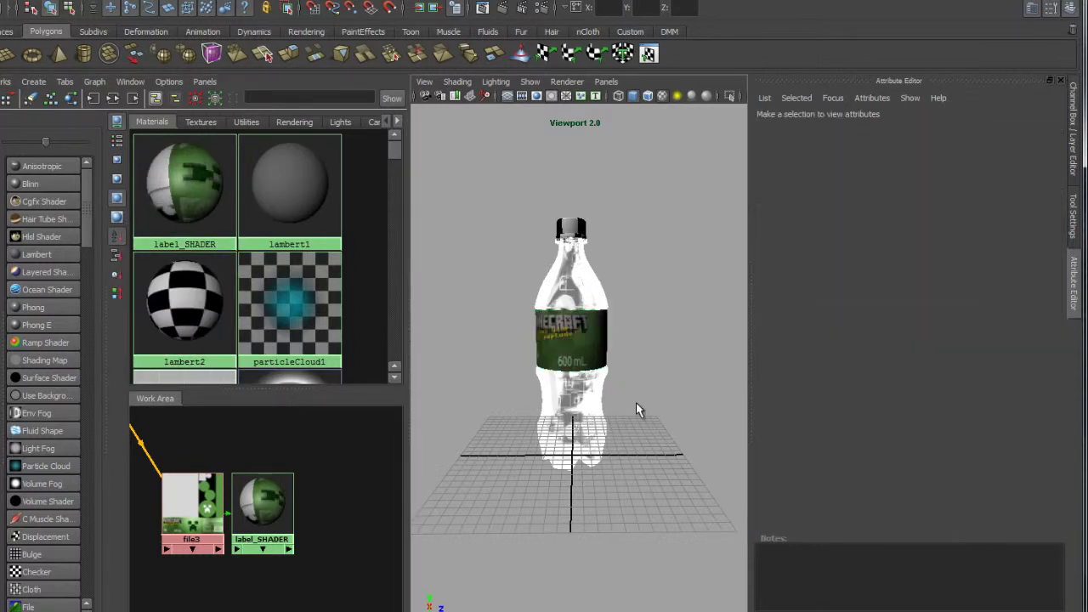
{"action": "scroll", "coordinate": [639, 373], "scroll_direction": "up", "scroll_amount": 5}
{"action": "left_click_drag", "start_coordinate": [662, 365], "coordinate": [518, 340], "text": "alt"}
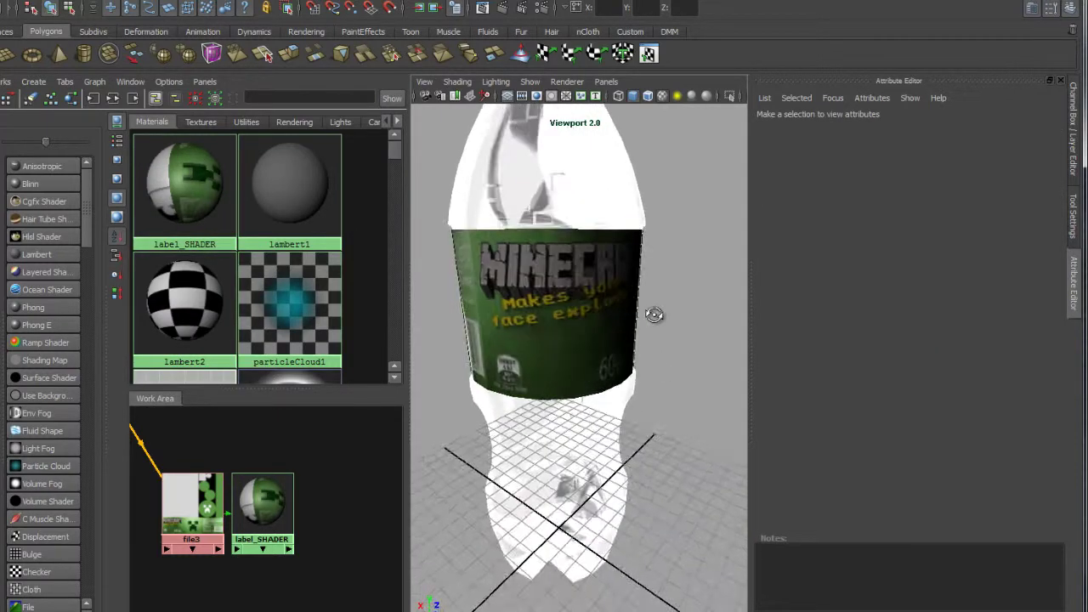
{"action": "left_click_drag", "start_coordinate": [697, 347], "coordinate": [452, 425], "text": "alt"}
{"action": "scroll", "coordinate": [624, 425], "scroll_direction": "down", "scroll_amount": 5}
{"action": "scroll", "coordinate": [599, 367], "scroll_direction": "up", "scroll_amount": 3}
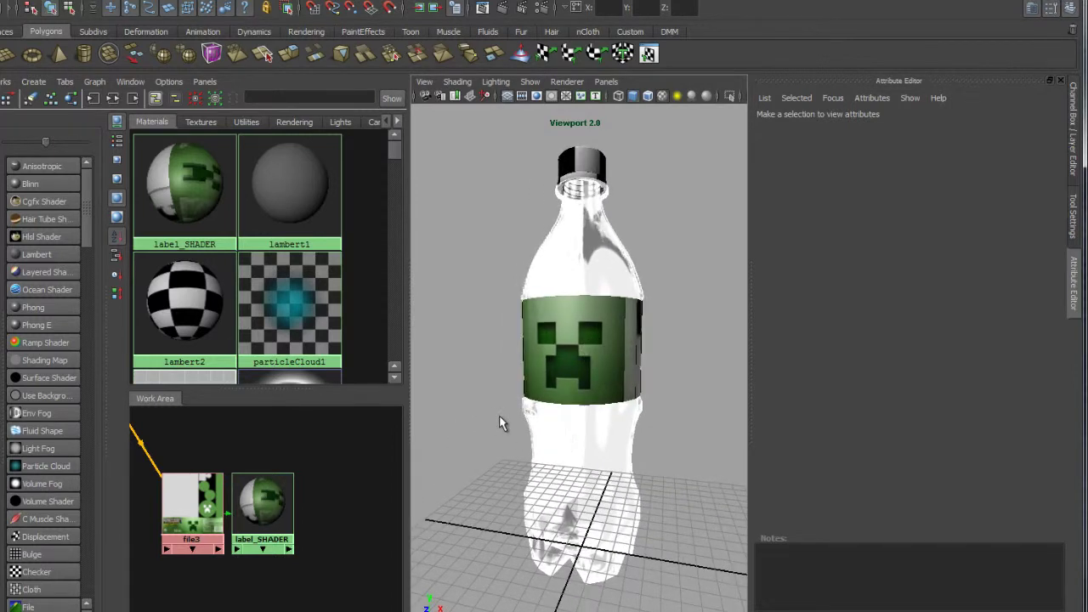
Examine the plastic shader's Reflected Color connection on the bottle mesh, including its environment ball and the file texture feeding it
{"action": "left_click", "coordinate": [589, 242]}
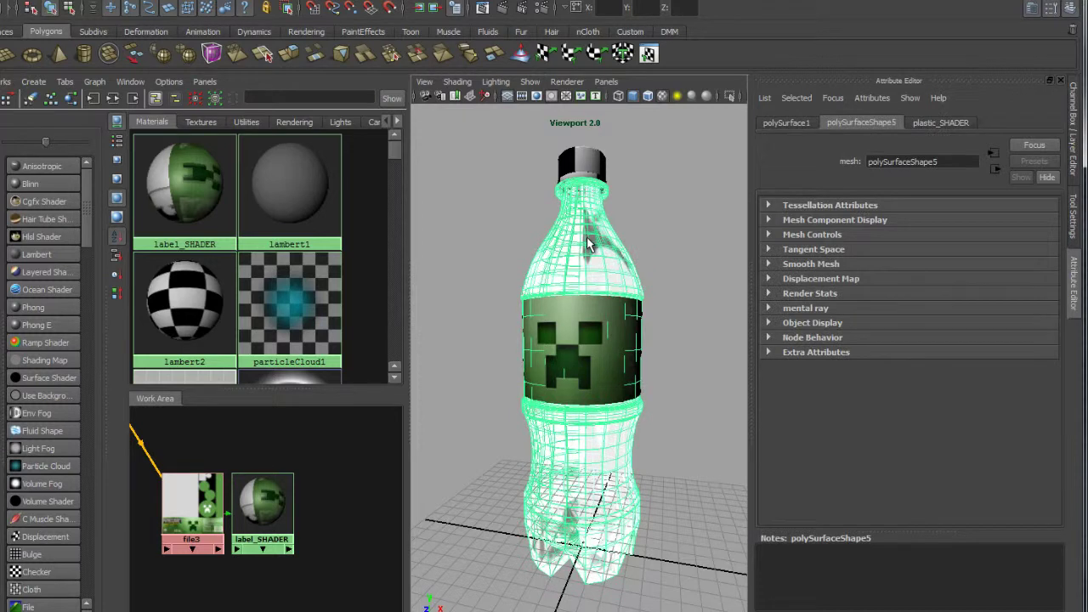
{"action": "left_click", "coordinate": [931, 124]}
{"action": "scroll", "coordinate": [911, 411], "scroll_direction": "down", "scroll_amount": 3}
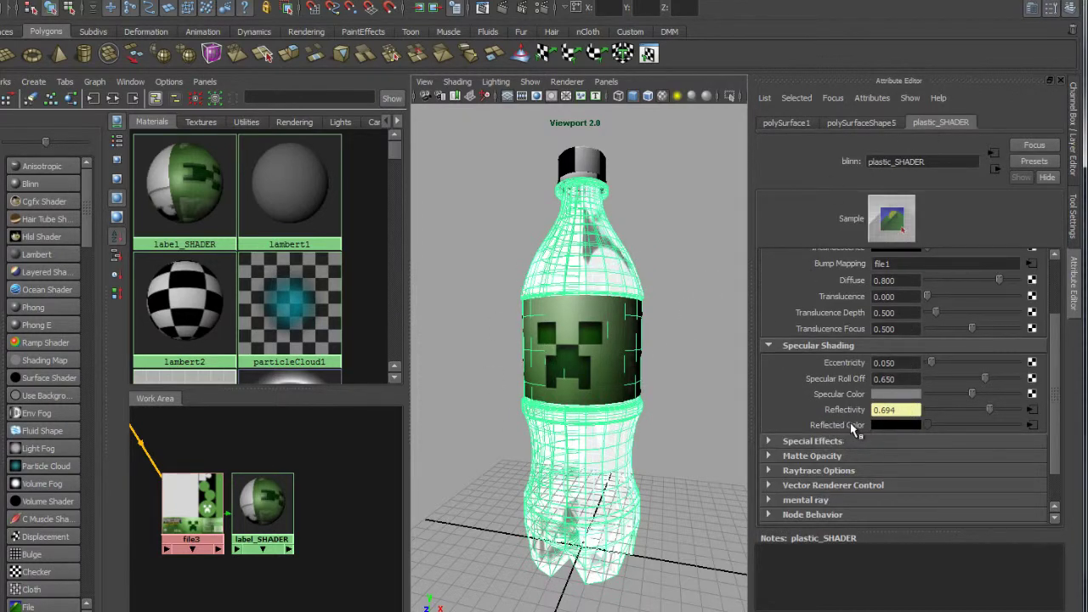
{"action": "left_click", "coordinate": [1031, 426]}
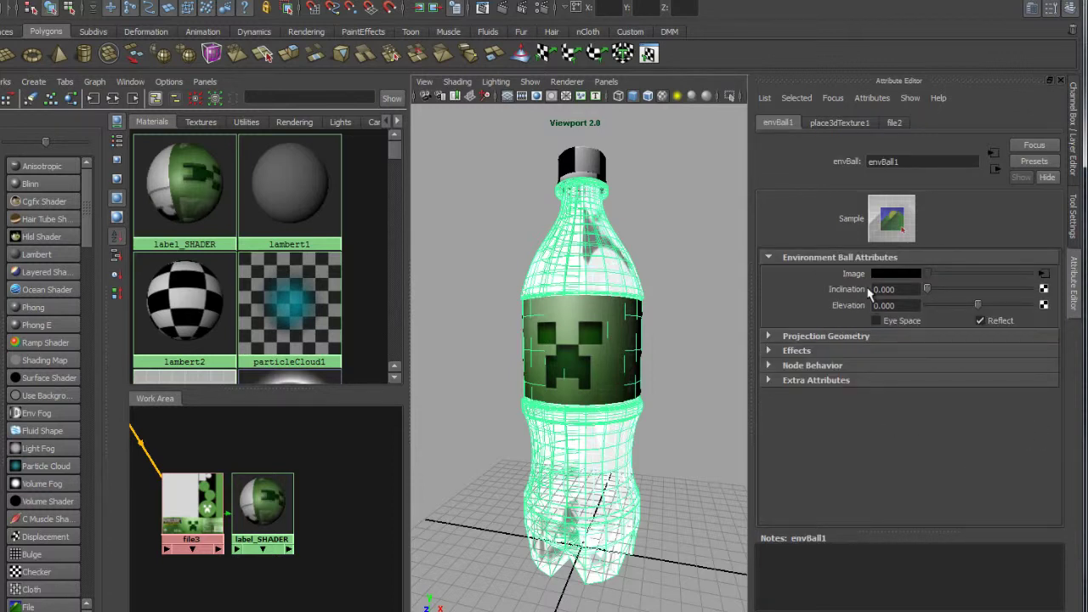
{"action": "left_click", "coordinate": [1043, 275]}
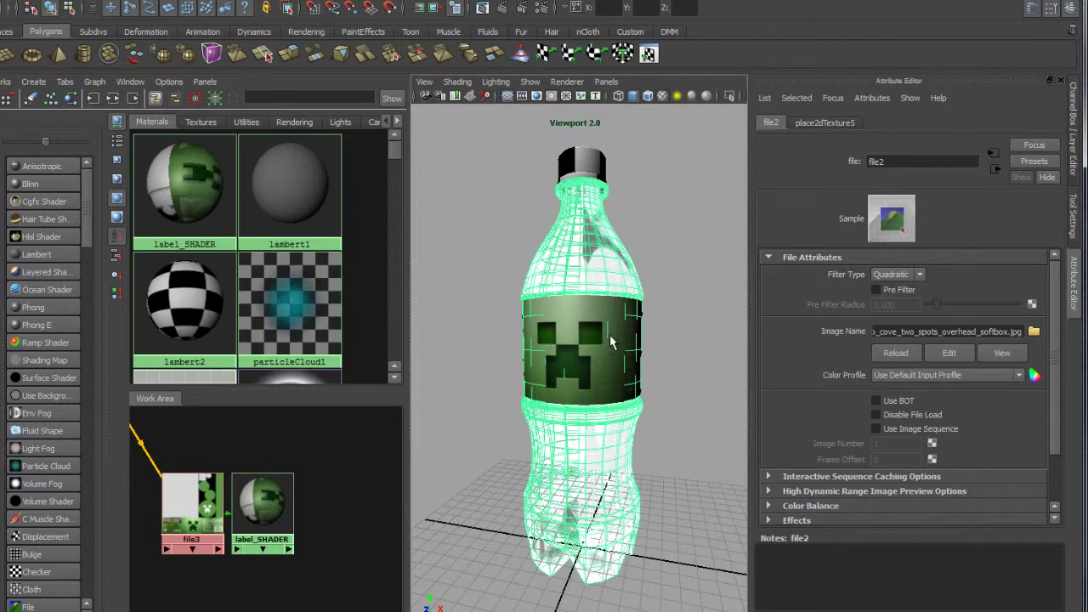
{"action": "left_click", "coordinate": [992, 161]}
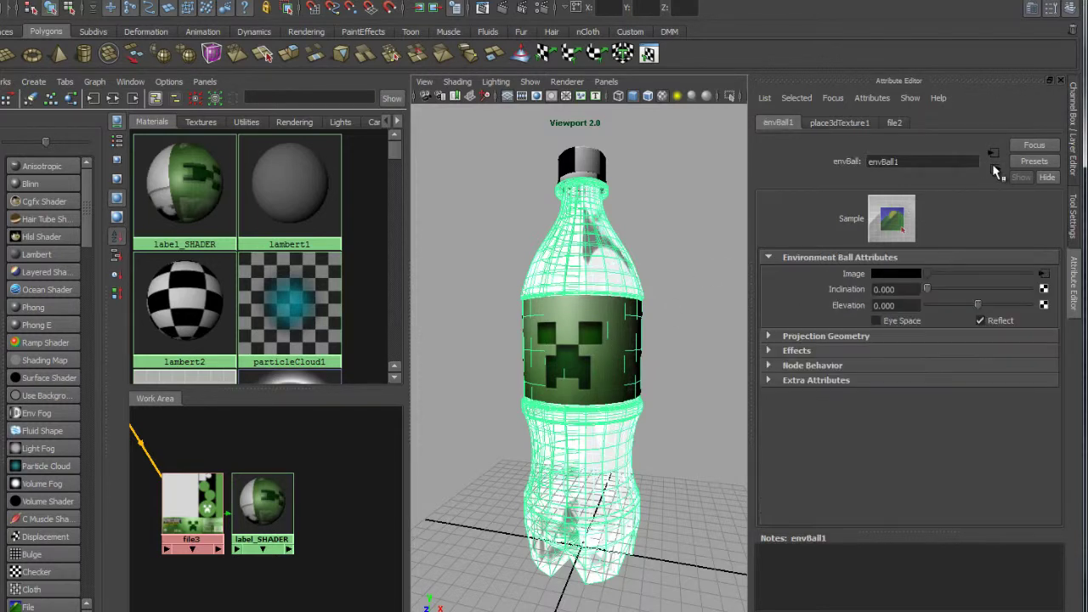
{"action": "left_click", "coordinate": [994, 169]}
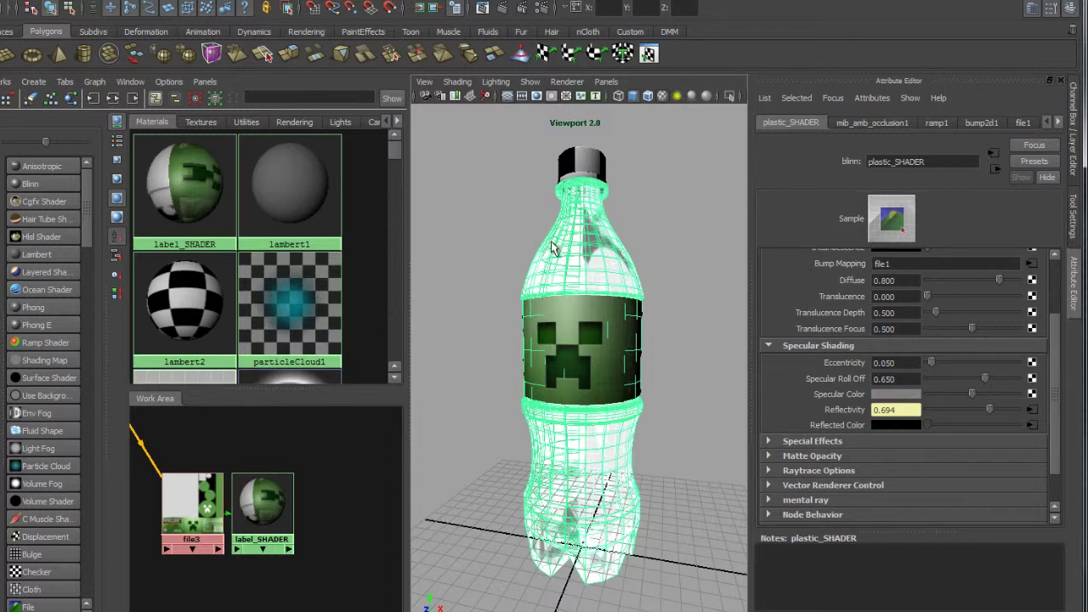
{"action": "left_click", "coordinate": [666, 488]}
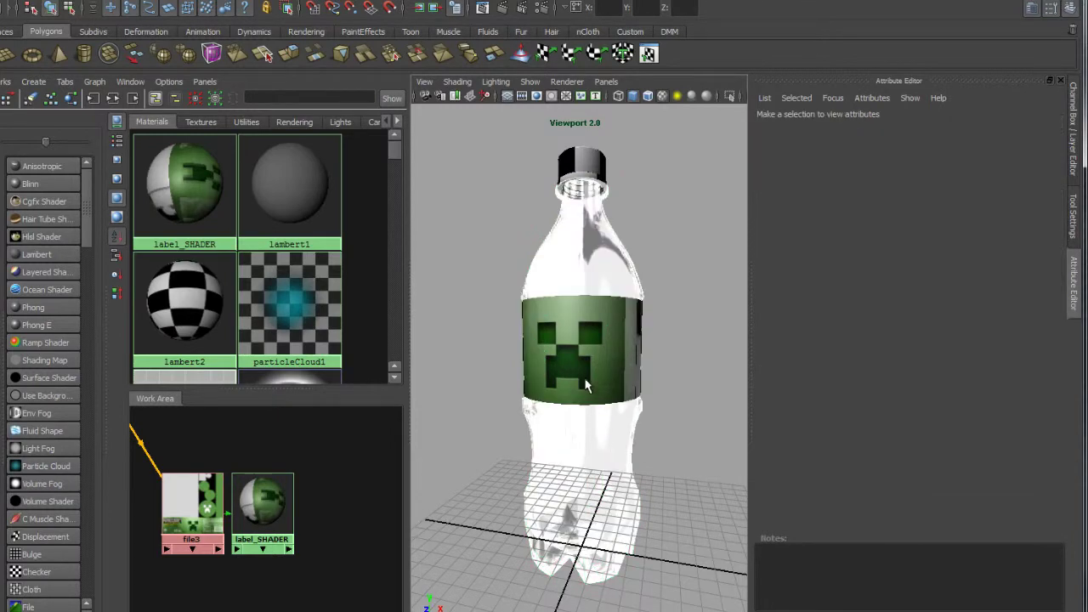
{"action": "left_click_drag", "start_coordinate": [583, 381], "coordinate": [614, 413], "text": "alt"}
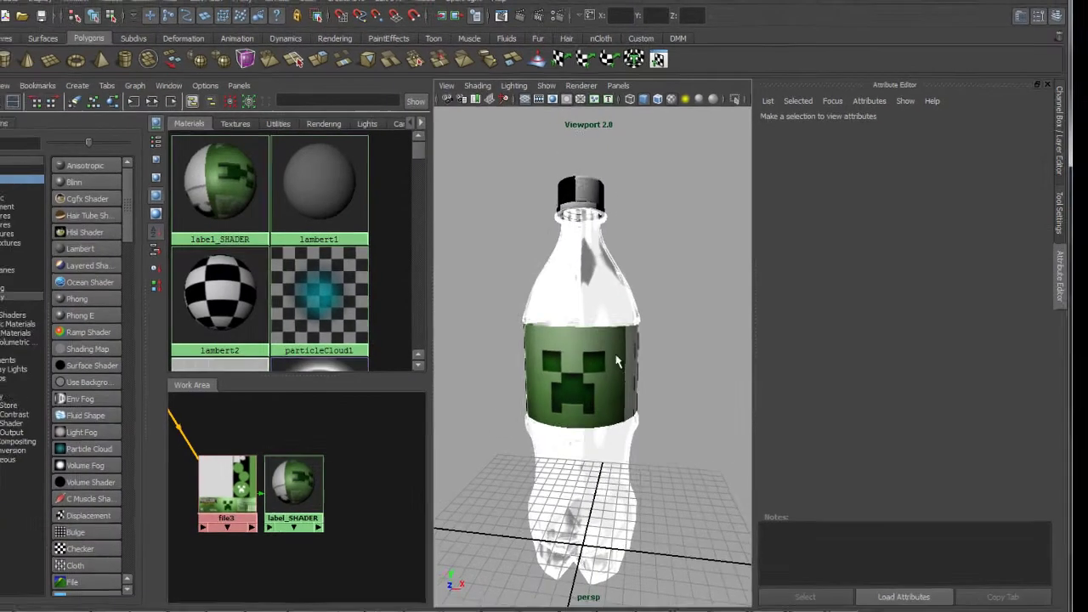
{"action": "left_click_drag", "start_coordinate": [601, 304], "coordinate": [633, 374], "text": "alt"}
{"action": "left_click_drag", "start_coordinate": [671, 327], "coordinate": [553, 329], "text": "alt"}
{"action": "left_click_drag", "start_coordinate": [517, 335], "coordinate": [557, 360], "text": "alt"}
{"action": "middle_click_drag", "start_coordinate": [557, 359], "coordinate": [581, 376], "text": "alt"}
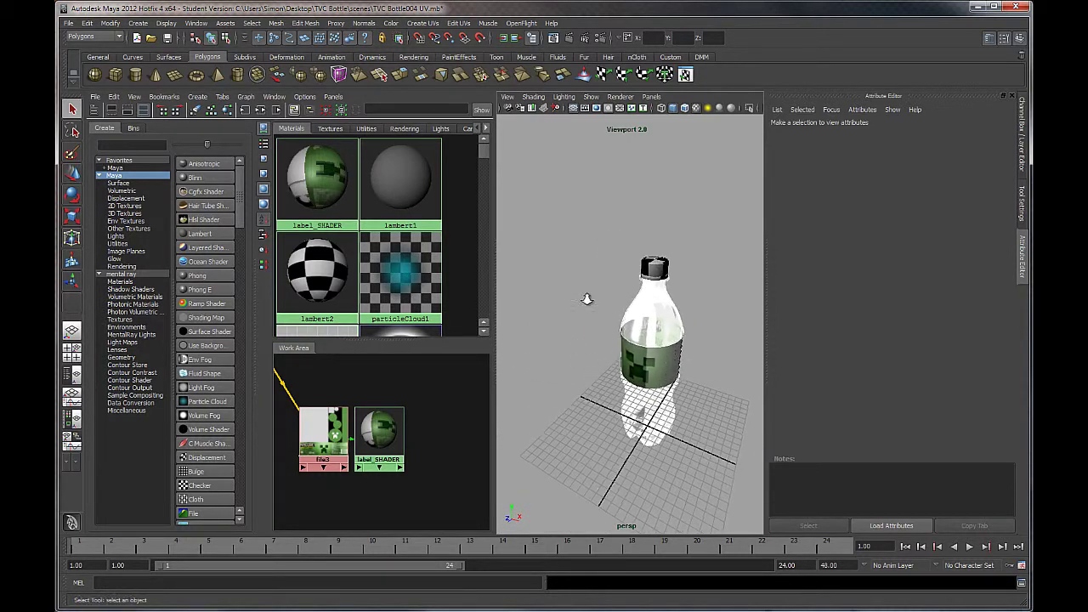
{"action": "scroll", "coordinate": [585, 298], "scroll_direction": "up", "scroll_amount": 2}
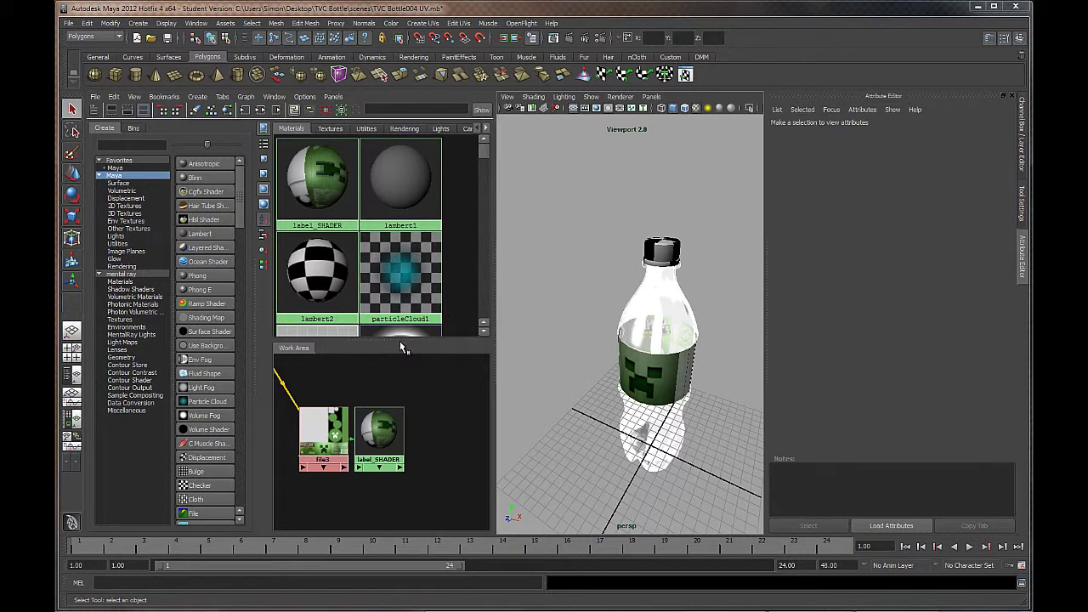
Enlarge the materials area, create a new Blinn material and rename it cap_SHADER
{"action": "left_click_drag", "start_coordinate": [399, 340], "coordinate": [399, 418]}
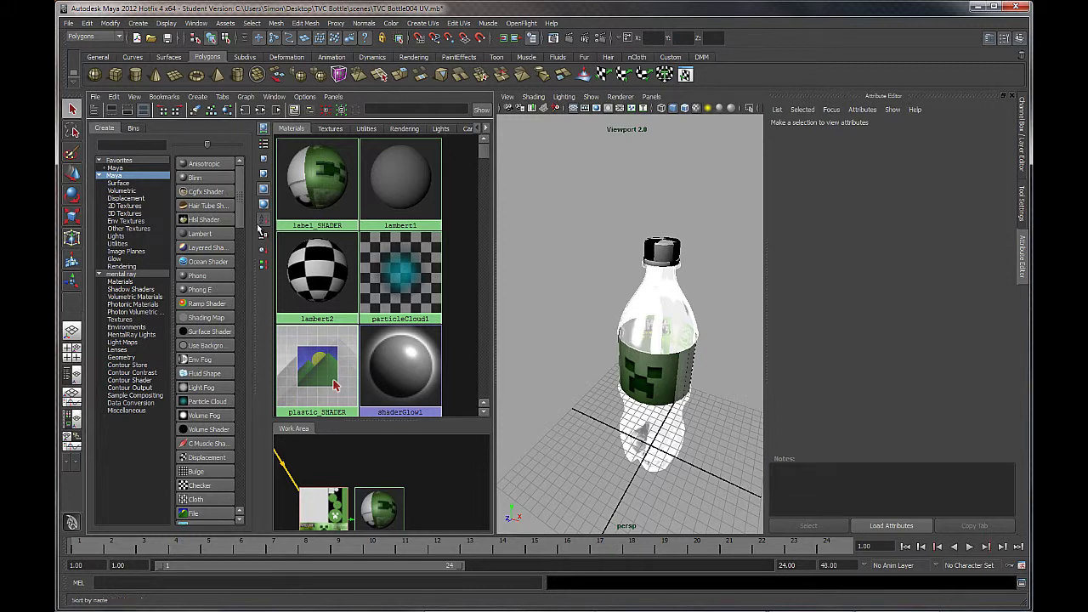
{"action": "left_click", "coordinate": [202, 180]}
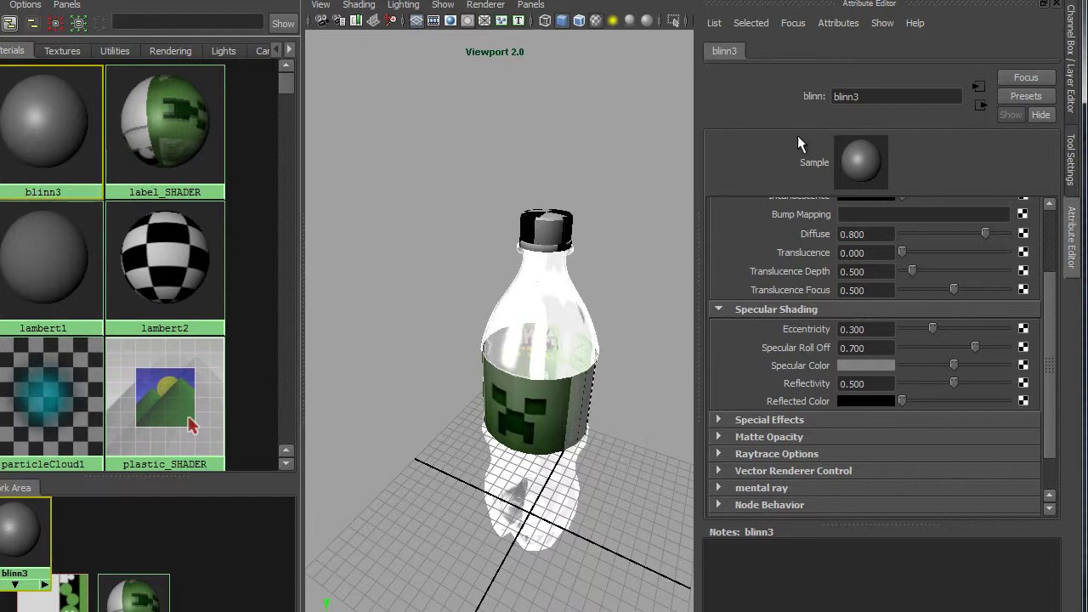
{"action": "double_click", "coordinate": [850, 97]}
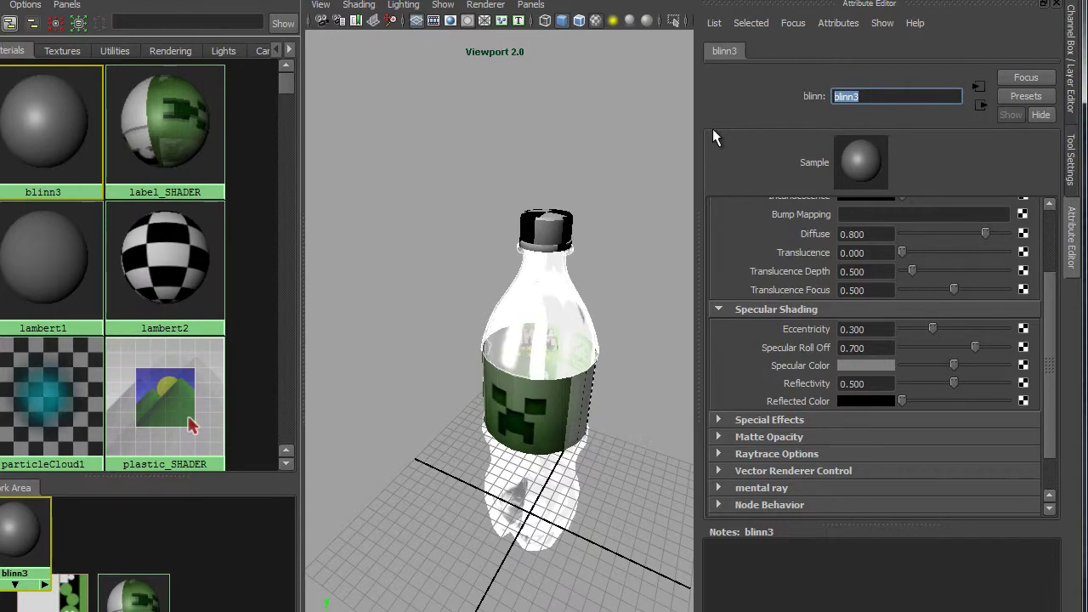
{"action": "type", "text": "cap SHADER"}
{"action": "key", "text": "Return"}
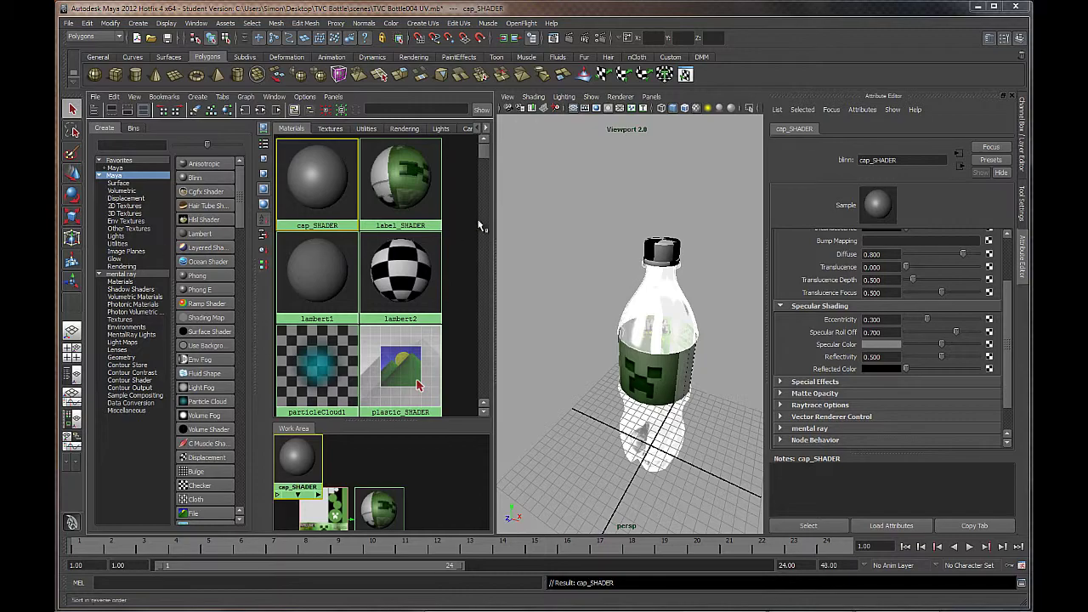
Map a File texture to the cap shader's Color and load bottle COLOUR from the sourceimages folder
{"action": "scroll", "coordinate": [1006, 292], "scroll_direction": "up", "scroll_amount": 3}
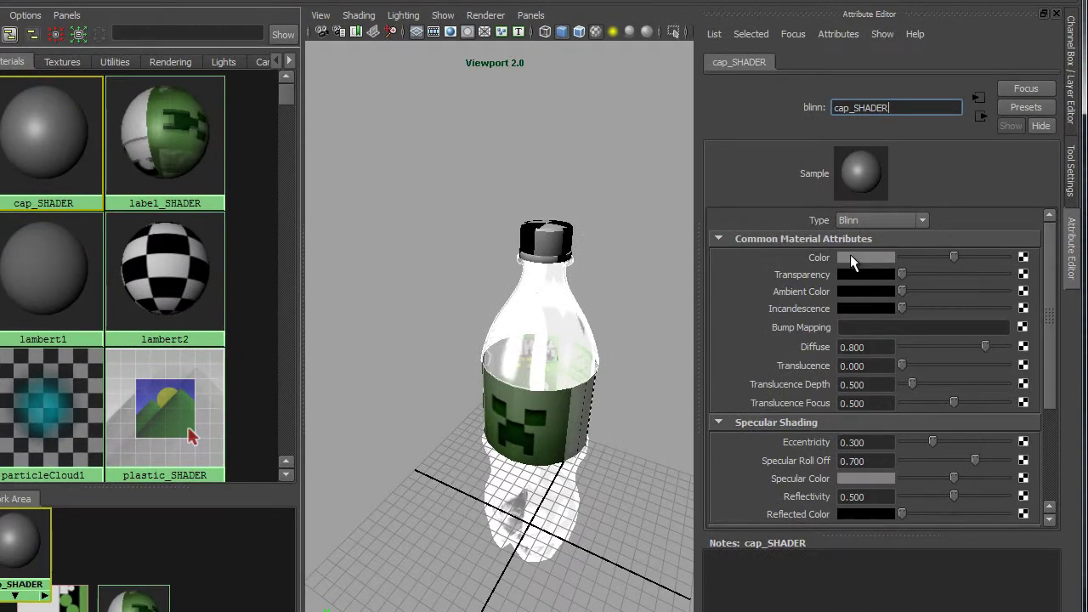
{"action": "left_click", "coordinate": [1023, 257]}
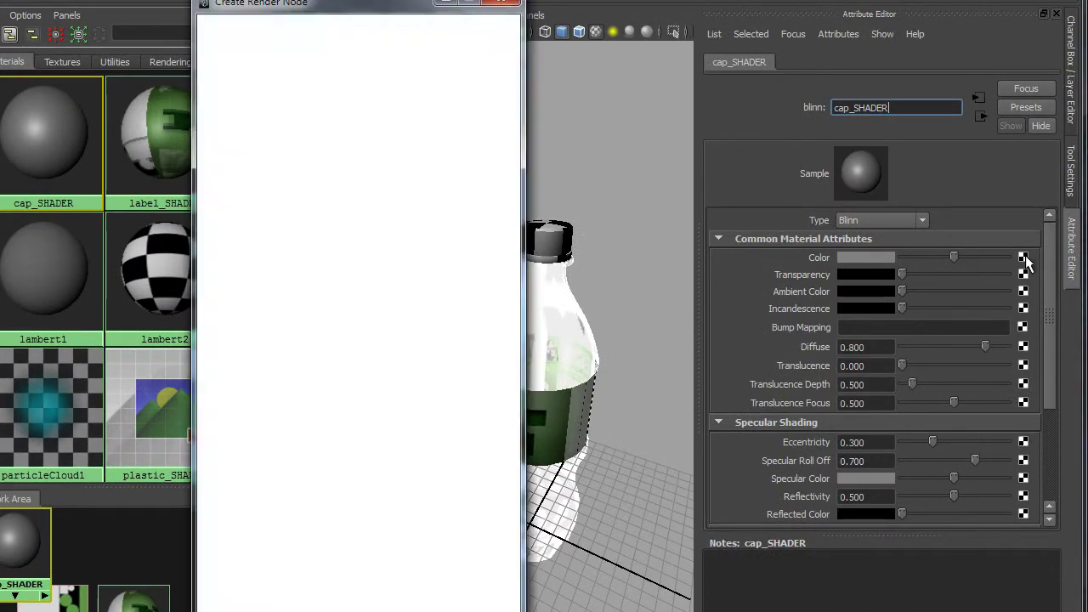
{"action": "left_click", "coordinate": [401, 136]}
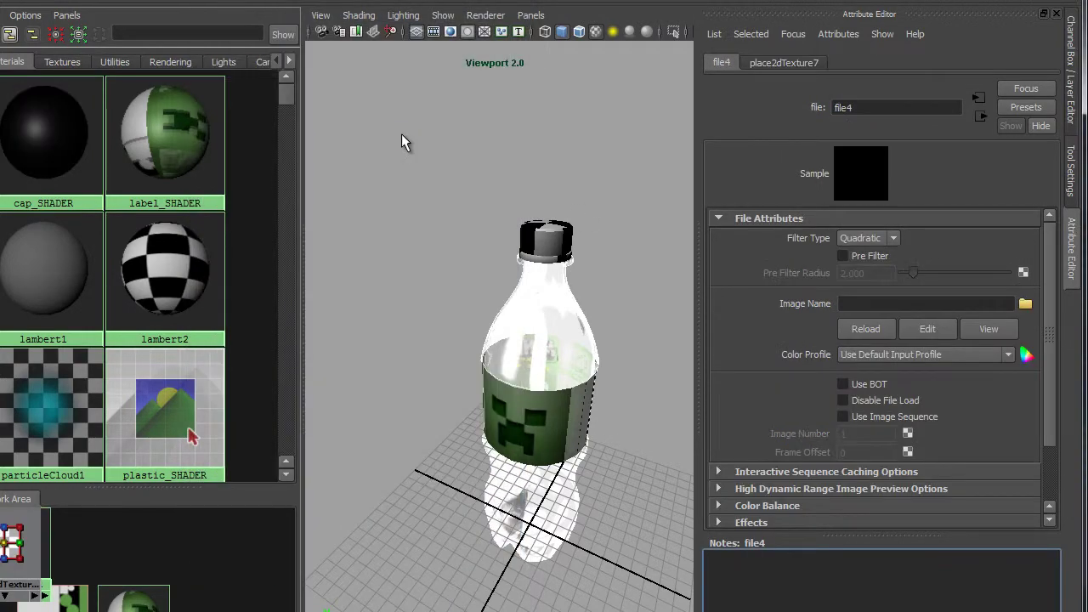
{"action": "left_click", "coordinate": [1025, 304]}
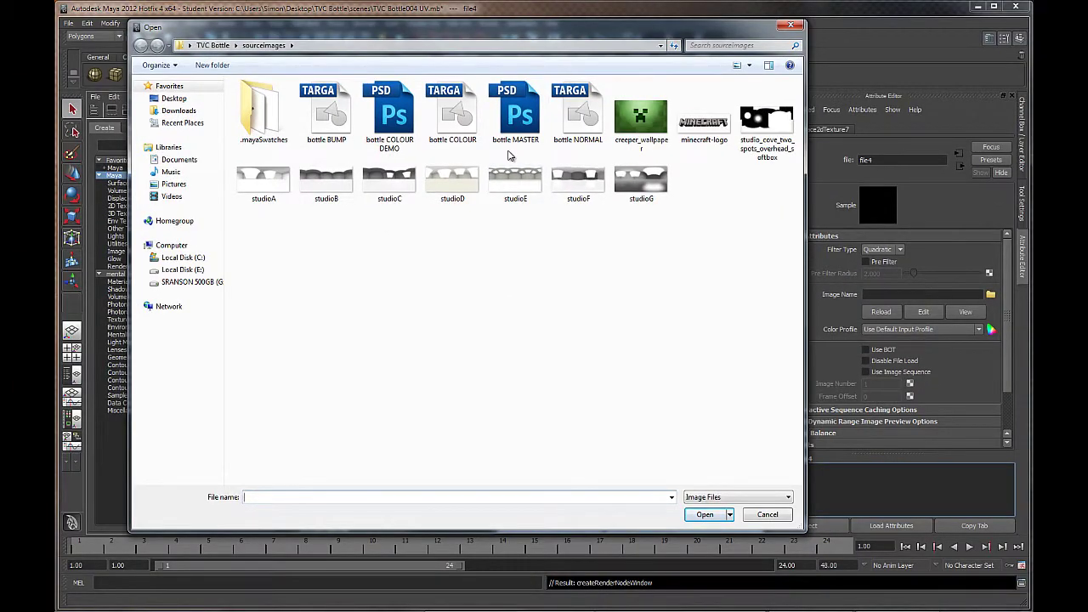
{"action": "left_click", "coordinate": [456, 127]}
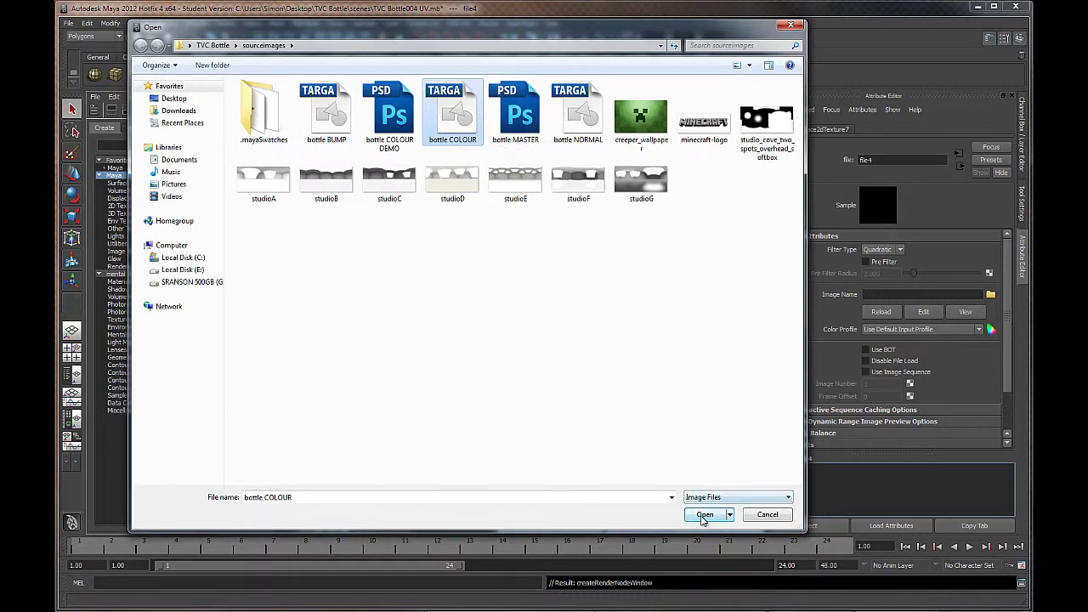
{"action": "left_click", "coordinate": [705, 514]}
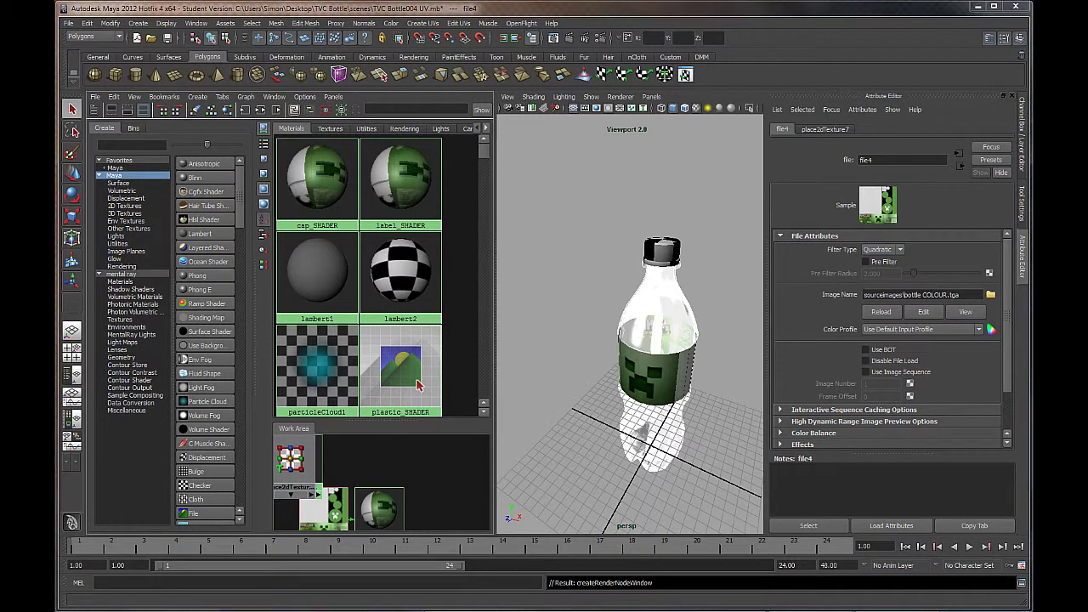
Map a File texture to the cap shader's Bump Mapping and set the bump node to be used as Tangent Space Normals
{"action": "right_click", "coordinate": [959, 166]}
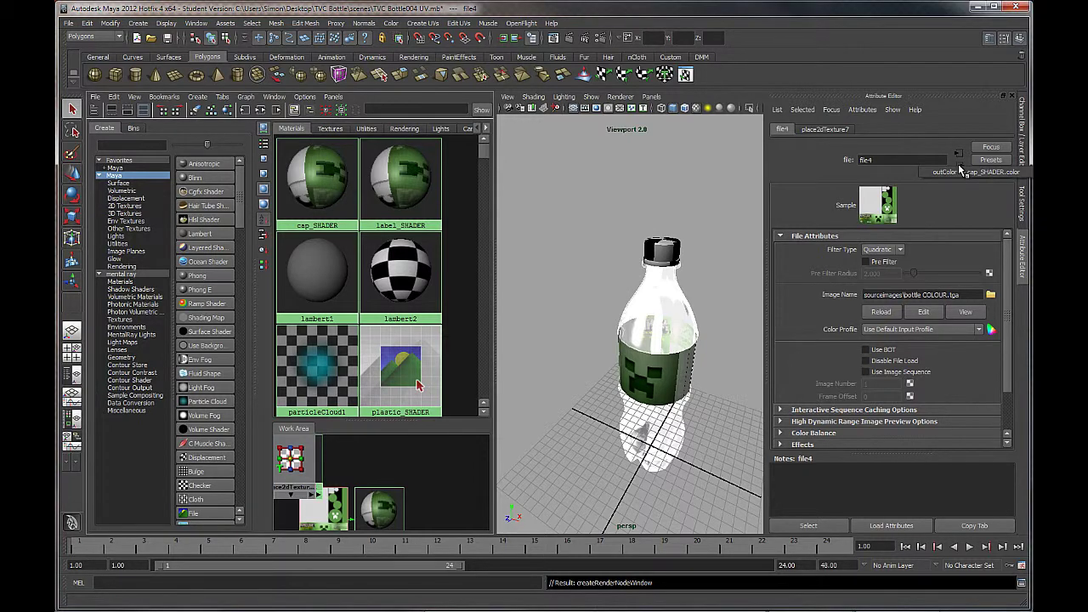
{"action": "left_click", "coordinate": [943, 203]}
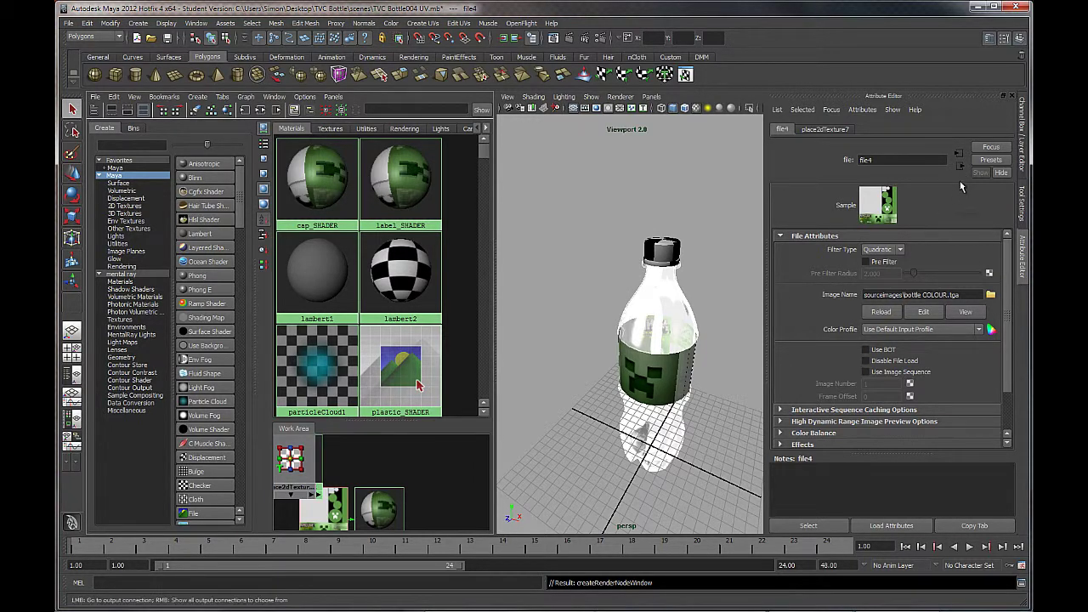
{"action": "left_click", "coordinate": [960, 167]}
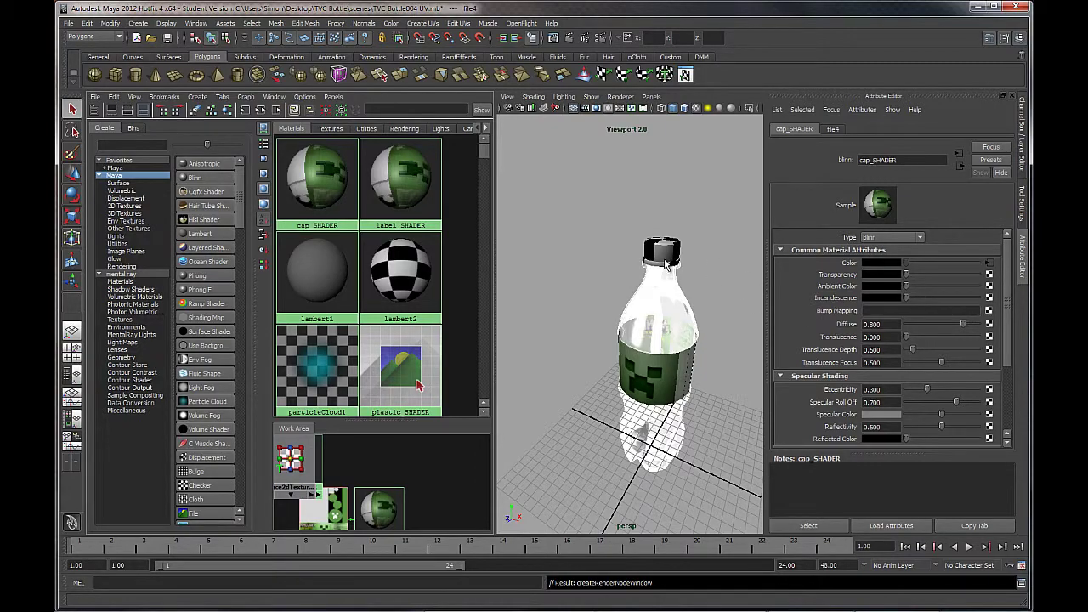
{"action": "scroll", "coordinate": [636, 238], "scroll_direction": "up", "scroll_amount": 4}
{"action": "scroll", "coordinate": [636, 238], "scroll_direction": "up", "scroll_amount": 4}
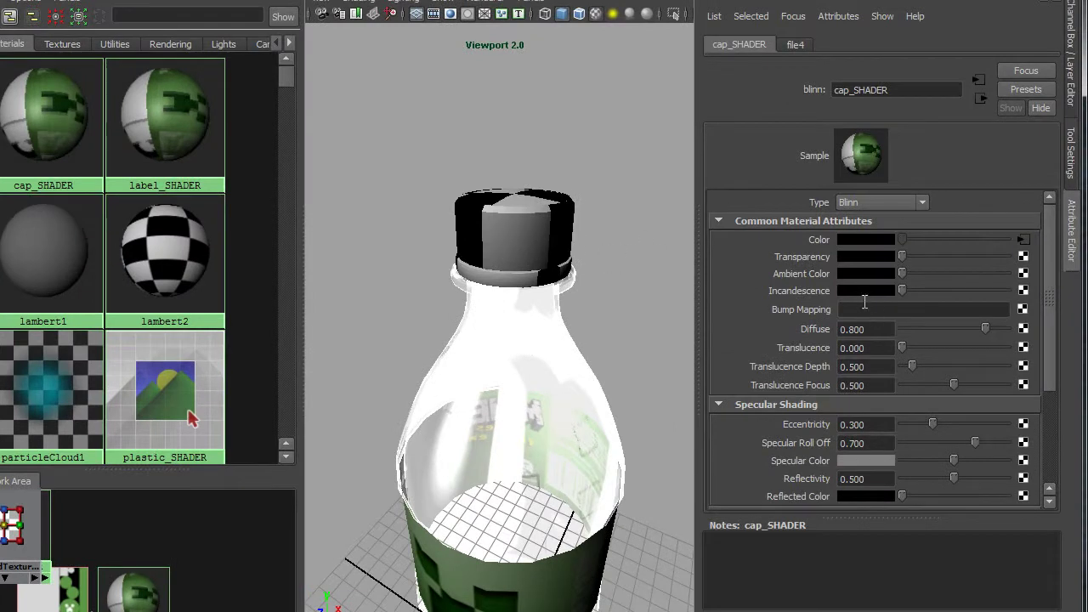
{"action": "left_click", "coordinate": [1022, 311]}
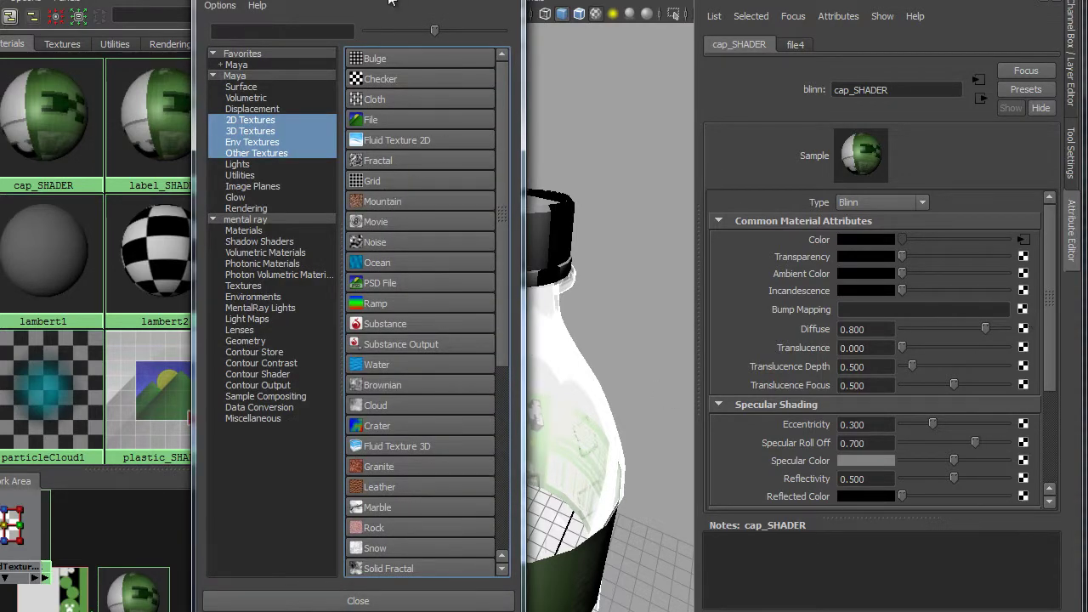
{"action": "left_click_drag", "start_coordinate": [389, 2], "coordinate": [204, 13]}
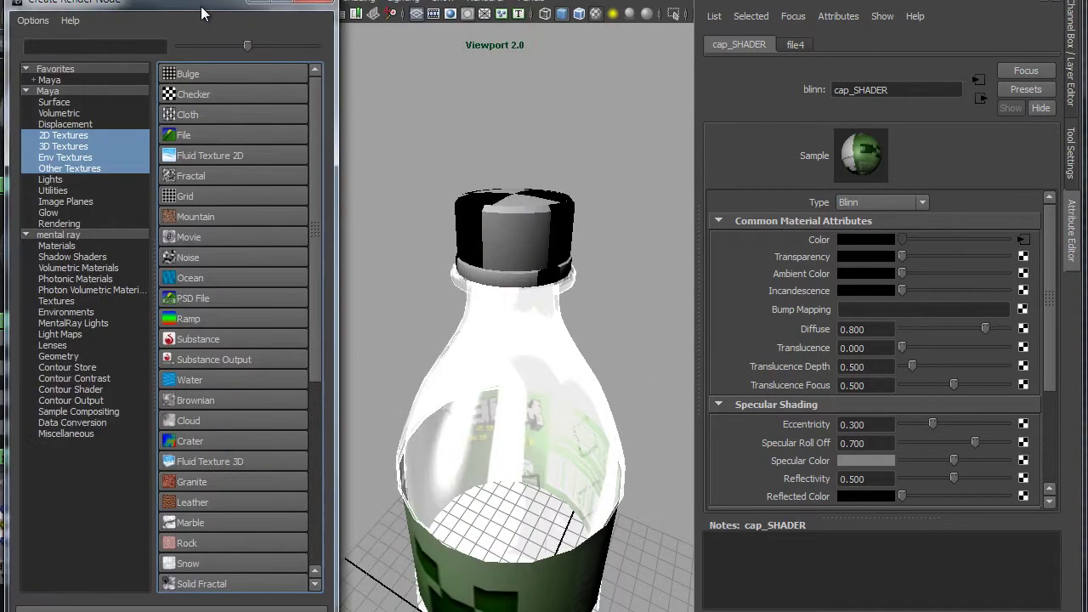
{"action": "left_click", "coordinate": [180, 133]}
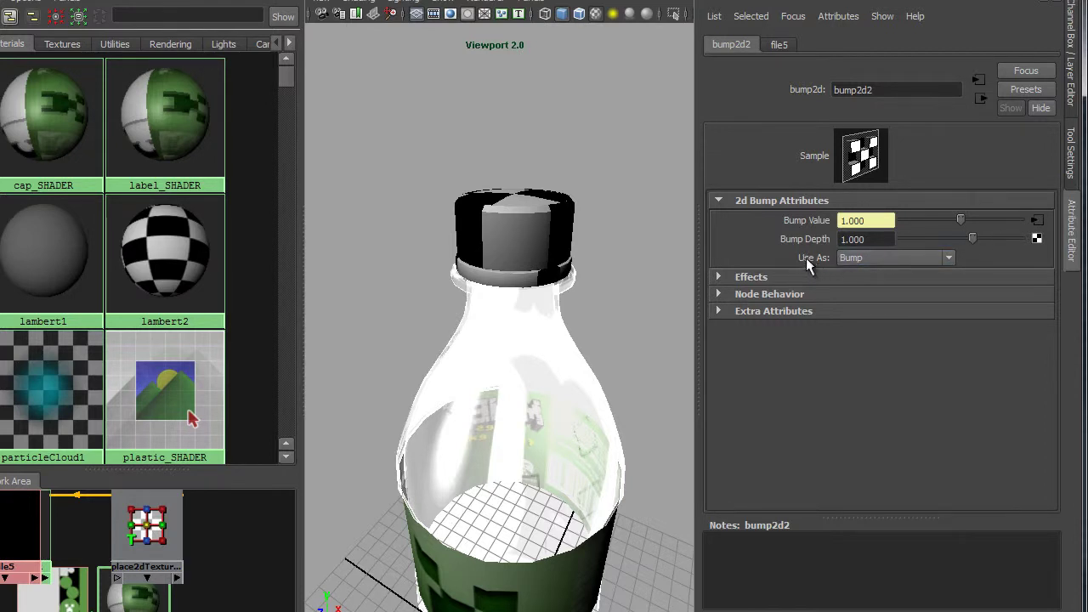
{"action": "left_click", "coordinate": [869, 257]}
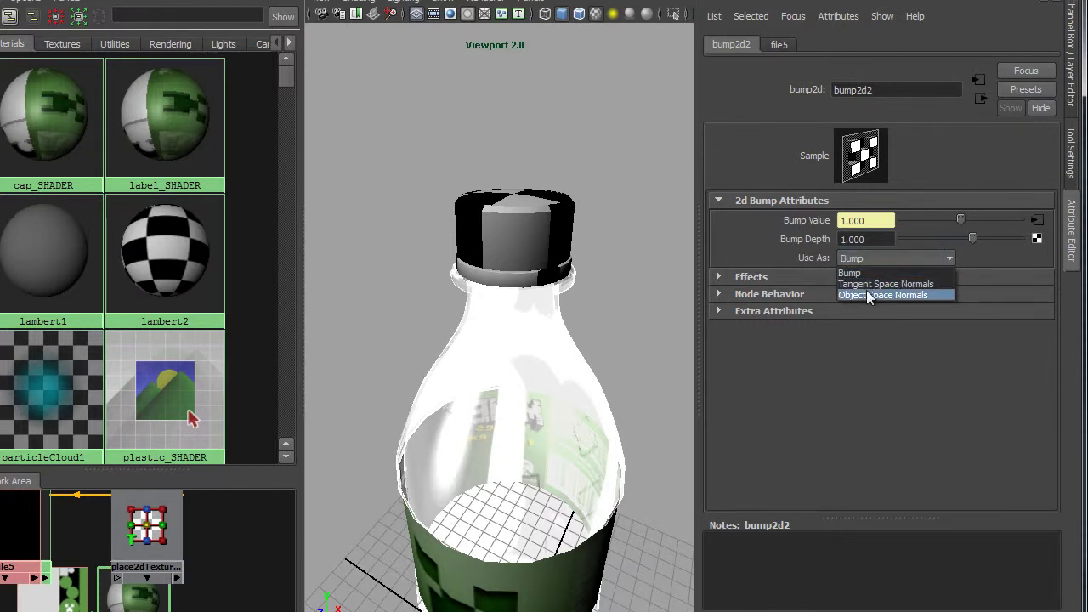
{"action": "left_click", "coordinate": [865, 284]}
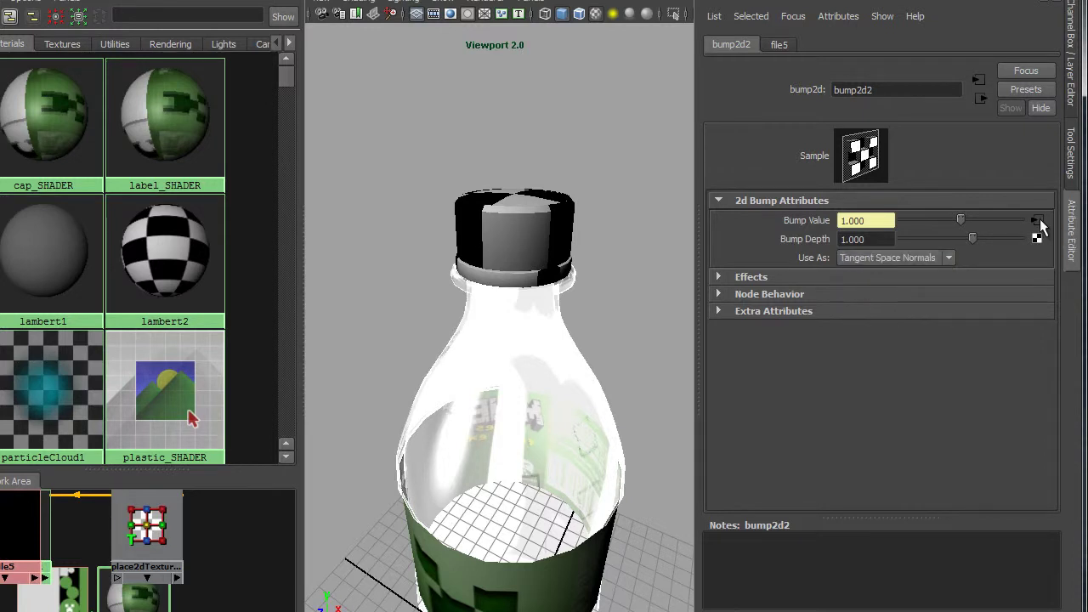
Load bottle NORMAL from the sourceimages folder into the cap shader's bump file texture and return to the bump node
{"action": "left_click", "coordinate": [1038, 221]}
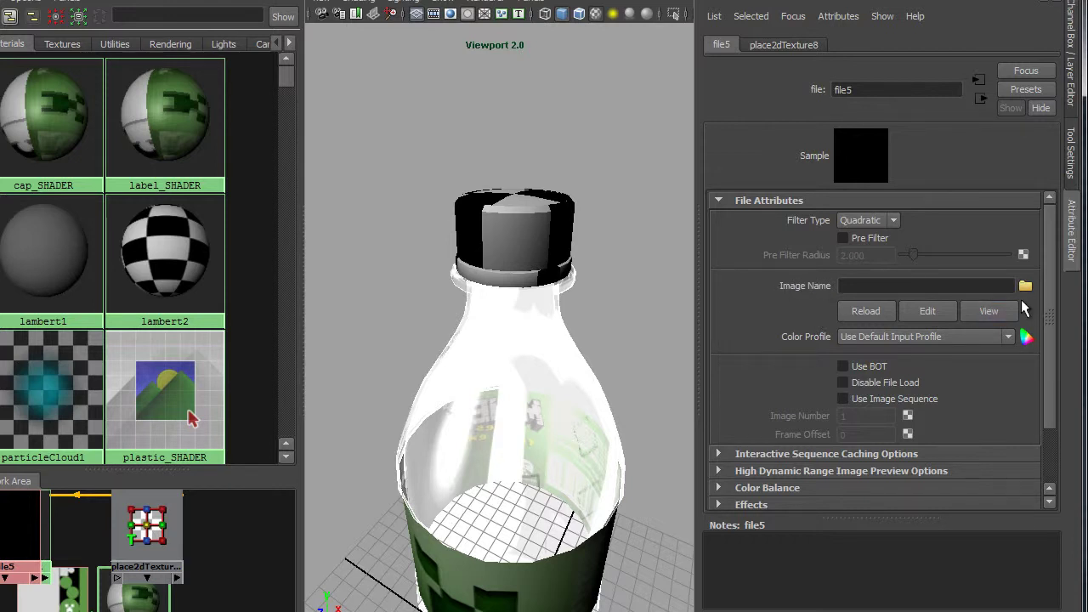
{"action": "left_click", "coordinate": [1025, 287]}
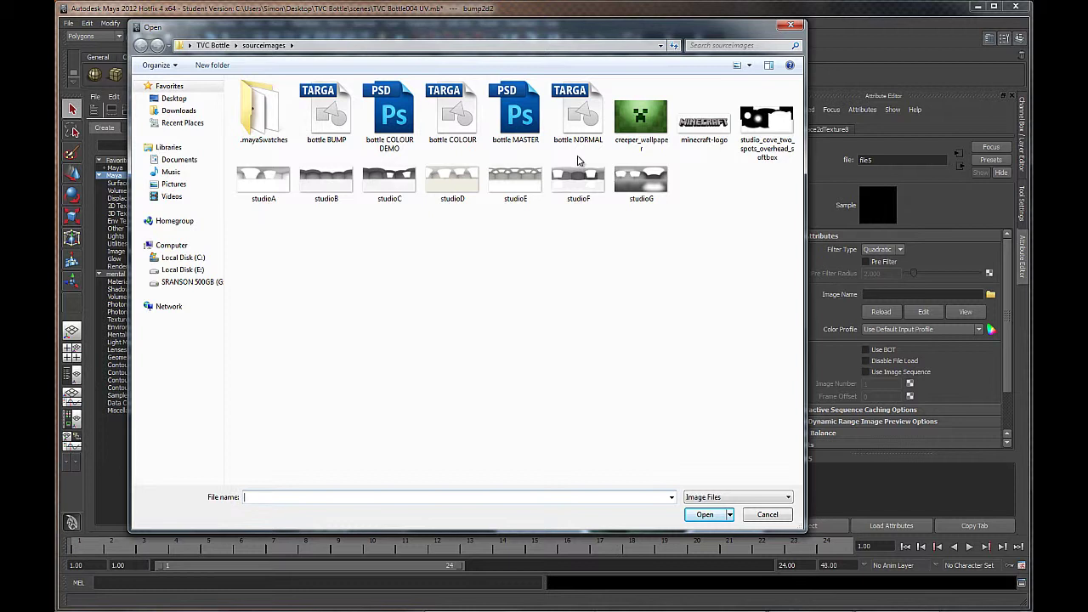
{"action": "left_click", "coordinate": [578, 136]}
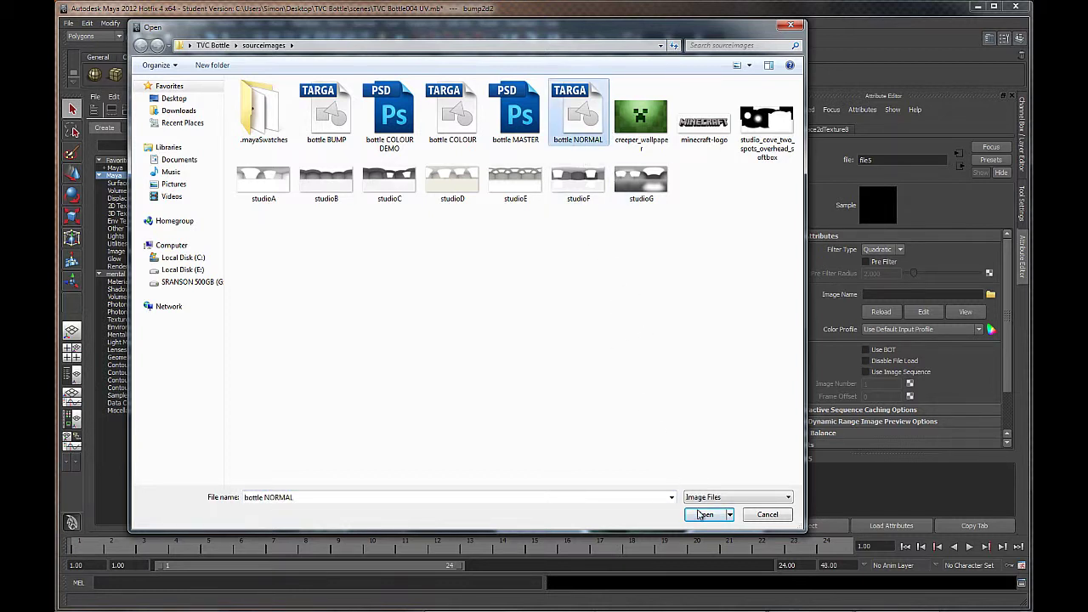
{"action": "left_click", "coordinate": [705, 514]}
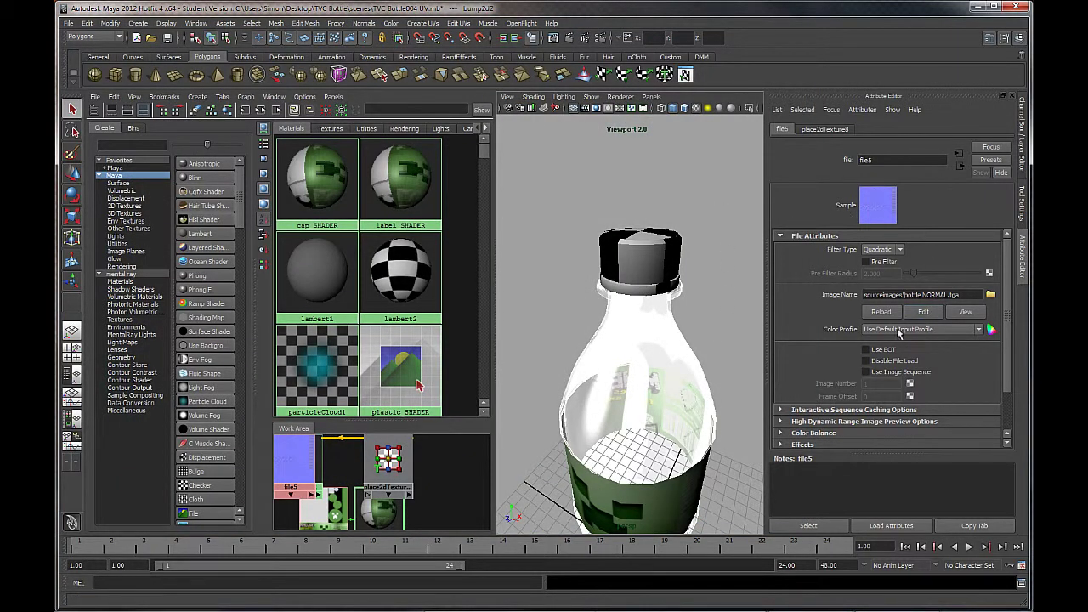
{"action": "left_click", "coordinate": [960, 168]}
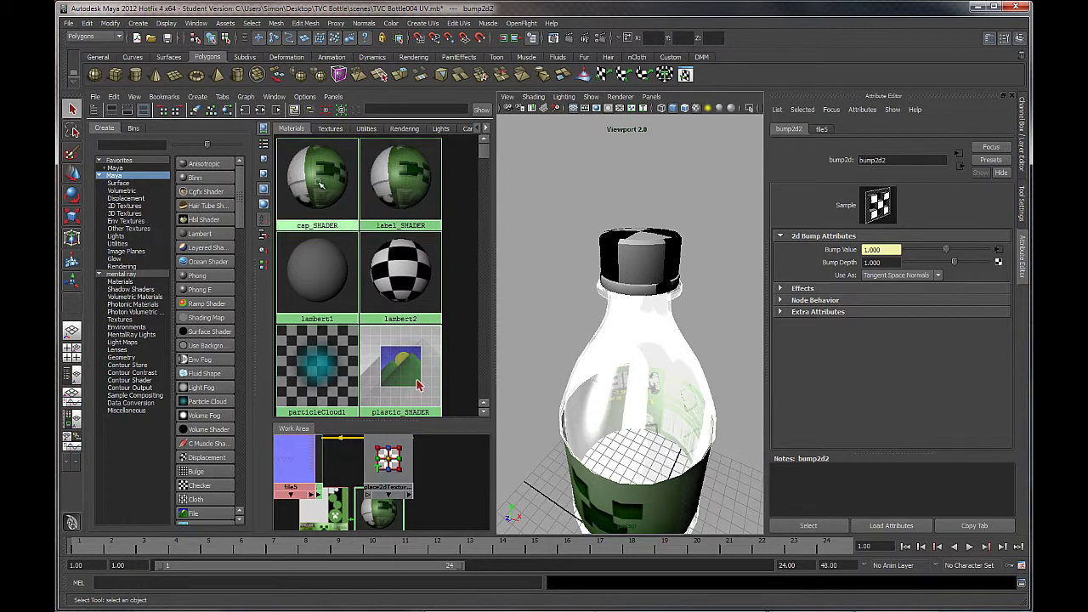
Assign cap_SHADER to the bottle cap and to the ring beneath it
{"action": "middle_click_drag", "start_coordinate": [319, 184], "coordinate": [602, 264]}
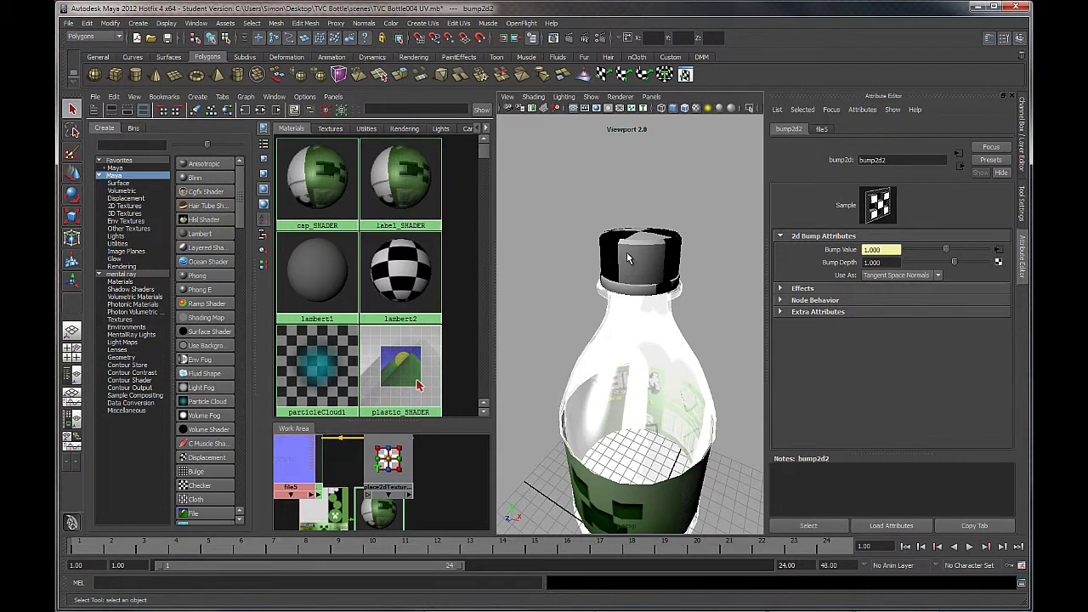
{"action": "middle_click_drag", "start_coordinate": [325, 174], "coordinate": [611, 246]}
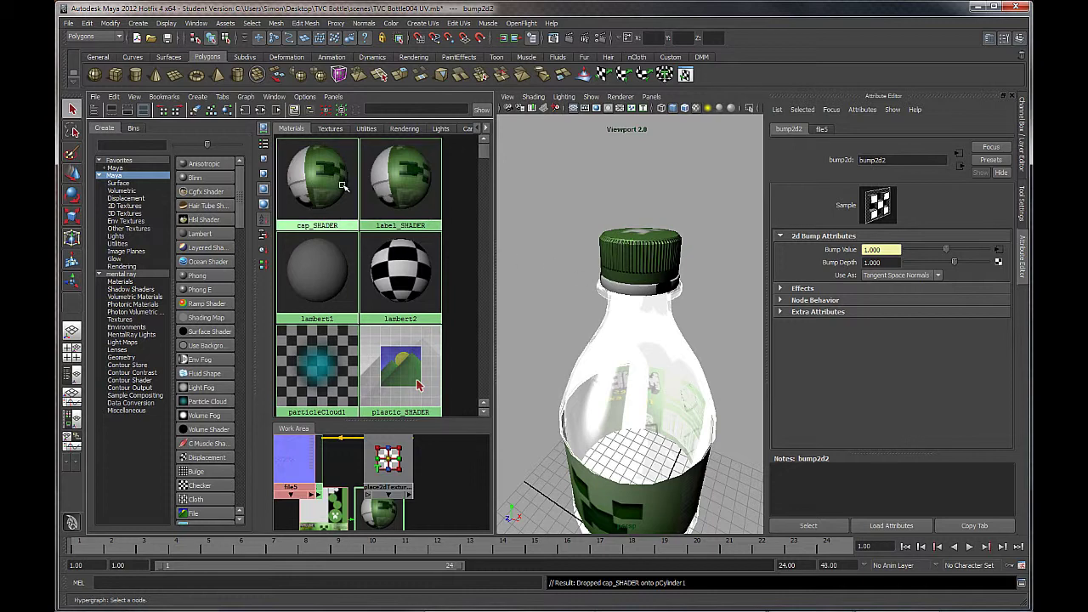
{"action": "middle_click_drag", "start_coordinate": [319, 169], "coordinate": [640, 300]}
Try different Bump Depth values while viewing the cap's ridges up close, and set the Bump Depth to -1.000
{"action": "left_click_drag", "start_coordinate": [690, 292], "coordinate": [671, 280], "text": "alt"}
{"action": "scroll", "coordinate": [657, 248], "scroll_direction": "up", "scroll_amount": 5}
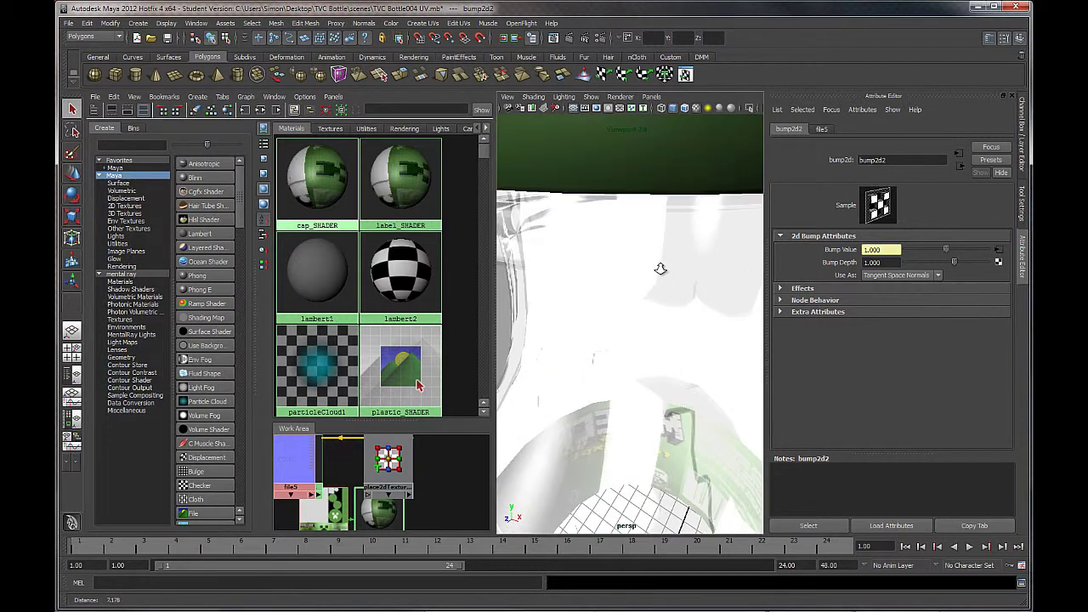
{"action": "scroll", "coordinate": [656, 248], "scroll_direction": "down", "scroll_amount": 2}
{"action": "middle_click_drag", "start_coordinate": [657, 248], "coordinate": [646, 259], "text": "alt"}
{"action": "left_click_drag", "start_coordinate": [645, 258], "coordinate": [643, 269], "text": "alt"}
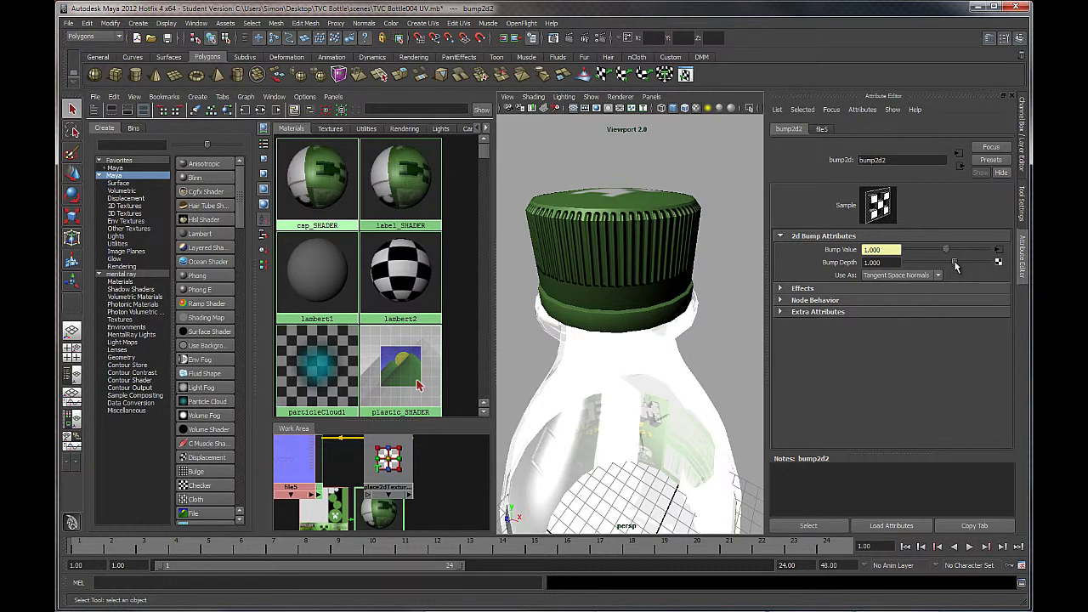
{"action": "left_click_drag", "start_coordinate": [955, 266], "coordinate": [903, 263]}
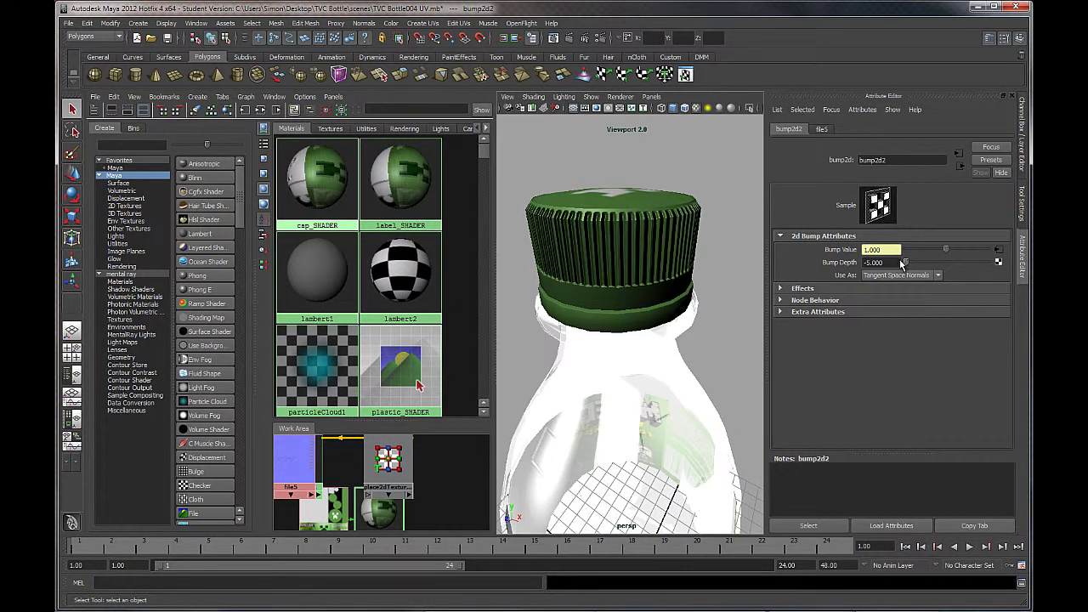
{"action": "left_click_drag", "start_coordinate": [906, 265], "coordinate": [945, 269]}
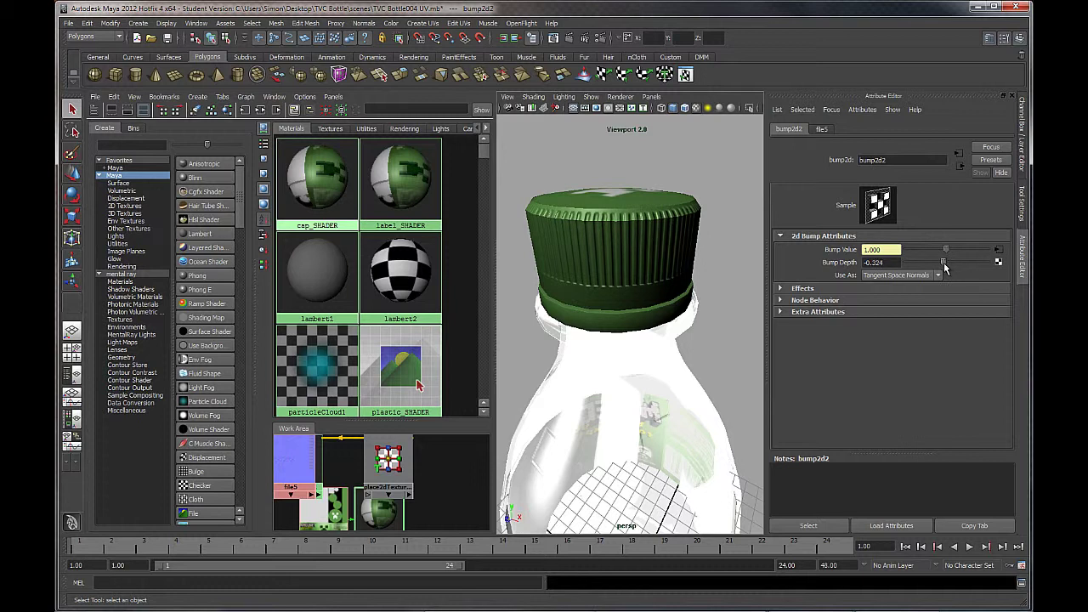
{"action": "left_click_drag", "start_coordinate": [944, 269], "coordinate": [937, 269]}
{"action": "left_click", "coordinate": [895, 264]}
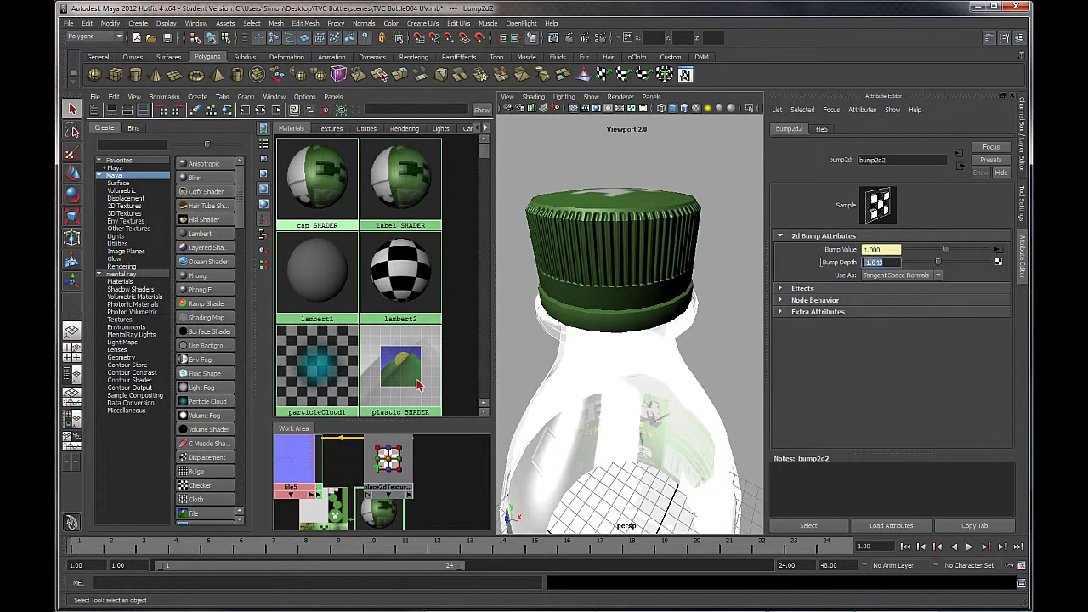
{"action": "type", "text": "-1.000"}
Examine the cap's ridged side and the logo on its top face from several angles and distances
{"action": "right_click_drag", "start_coordinate": [719, 262], "coordinate": [690, 243], "text": "alt"}
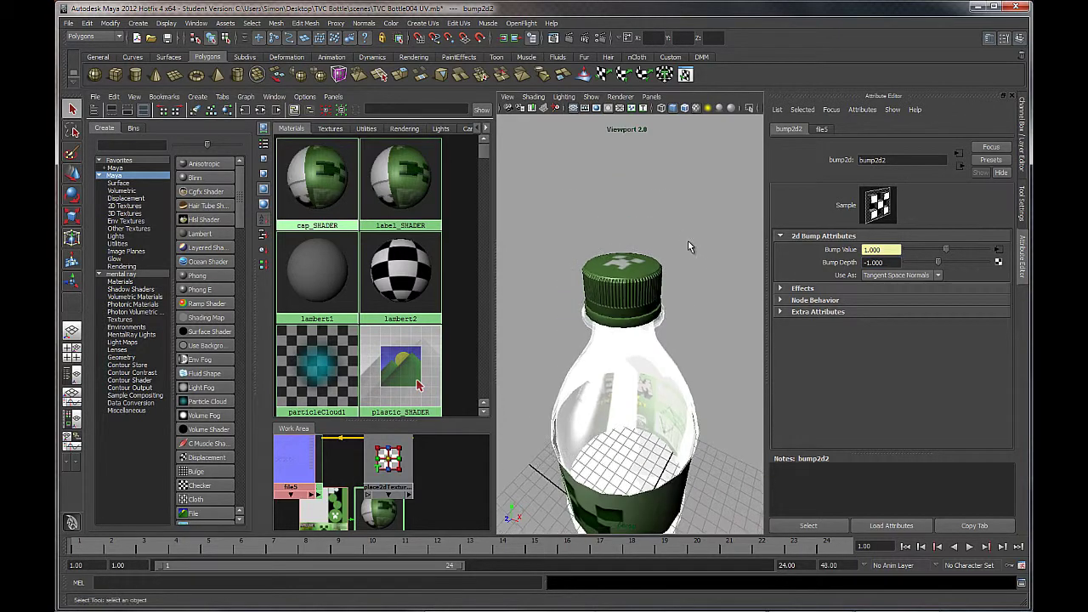
{"action": "left_click_drag", "start_coordinate": [689, 243], "coordinate": [685, 224], "text": "alt"}
{"action": "right_click_drag", "start_coordinate": [685, 223], "coordinate": [661, 270], "text": "alt"}
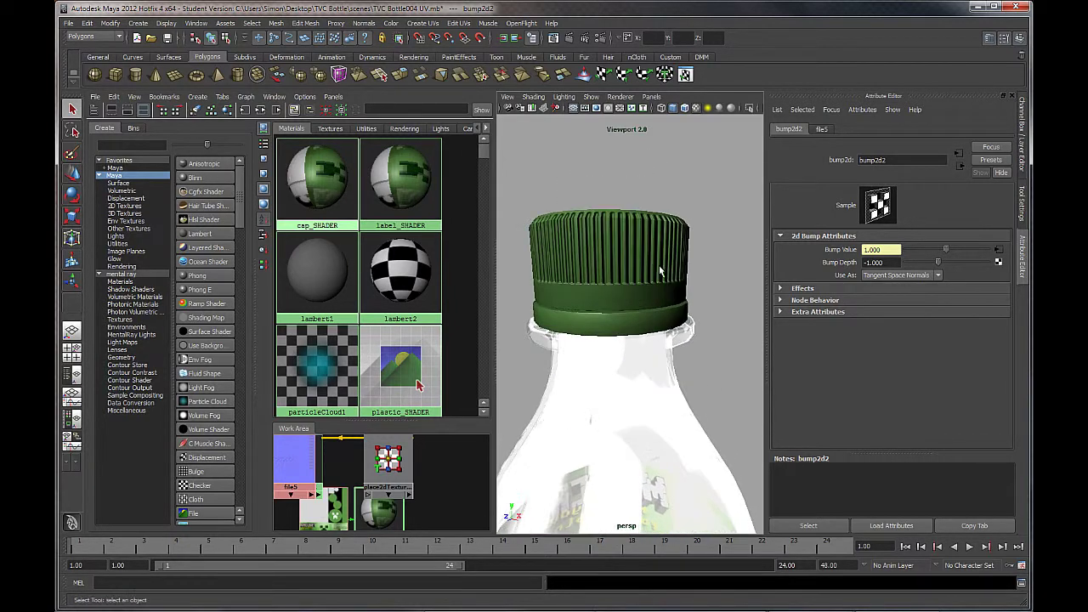
{"action": "left_click_drag", "start_coordinate": [741, 311], "coordinate": [711, 318], "text": "alt"}
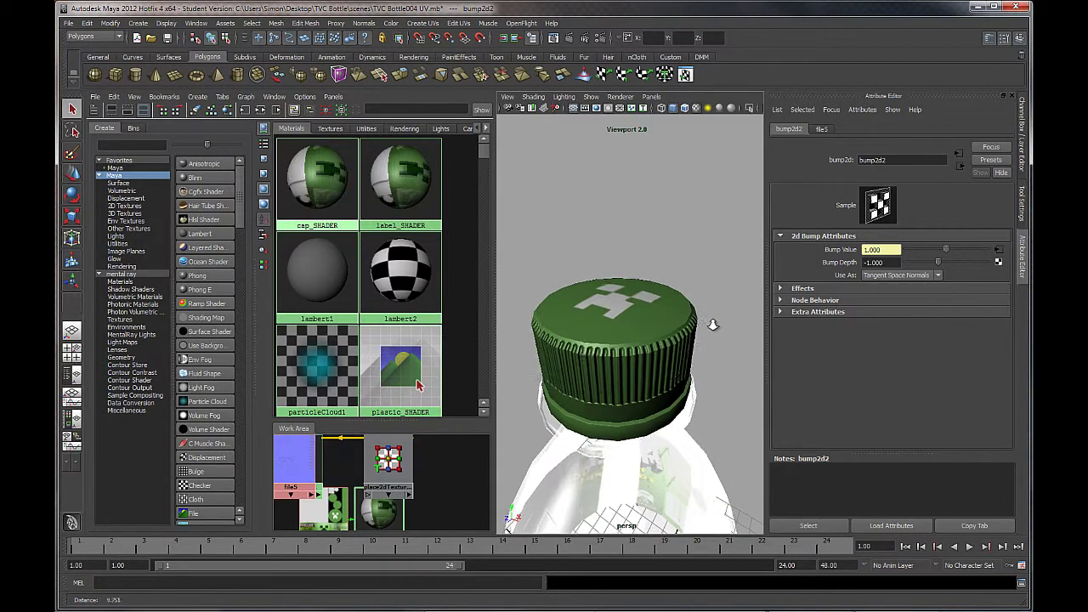
{"action": "right_click_drag", "start_coordinate": [712, 318], "coordinate": [723, 340], "text": "alt"}
{"action": "mouse_move", "coordinate": [722, 340]}
{"action": "left_mouse_down", "text": "alt"}
{"action": "mouse_move", "coordinate": [709, 332]}
{"action": "mouse_move", "coordinate": [714, 342]}
{"action": "left_mouse_up", "text": "alt"}
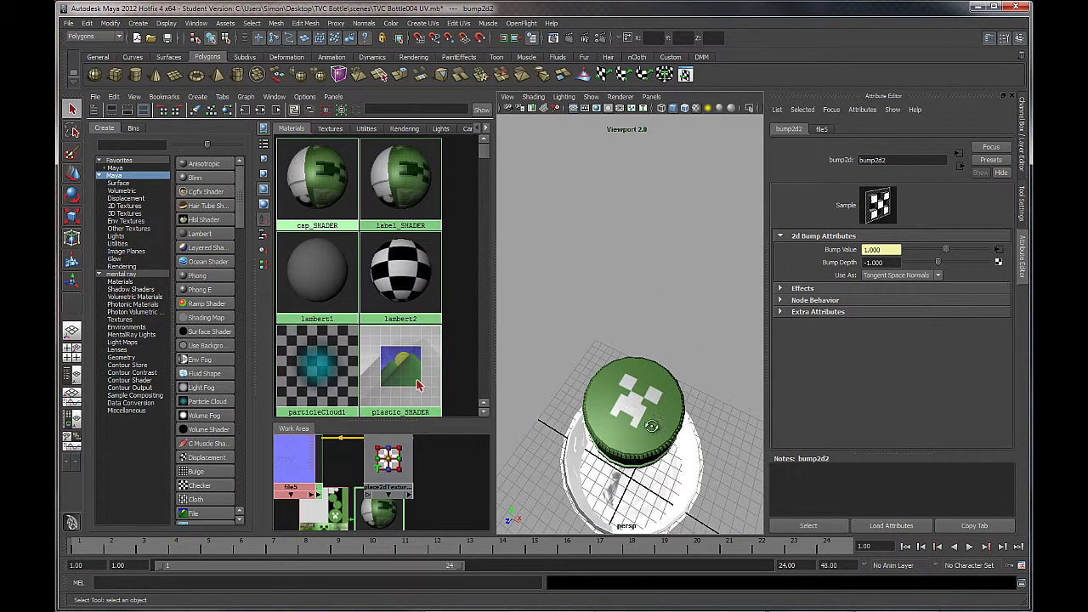
{"action": "left_click_drag", "start_coordinate": [648, 421], "coordinate": [618, 257], "text": "alt"}
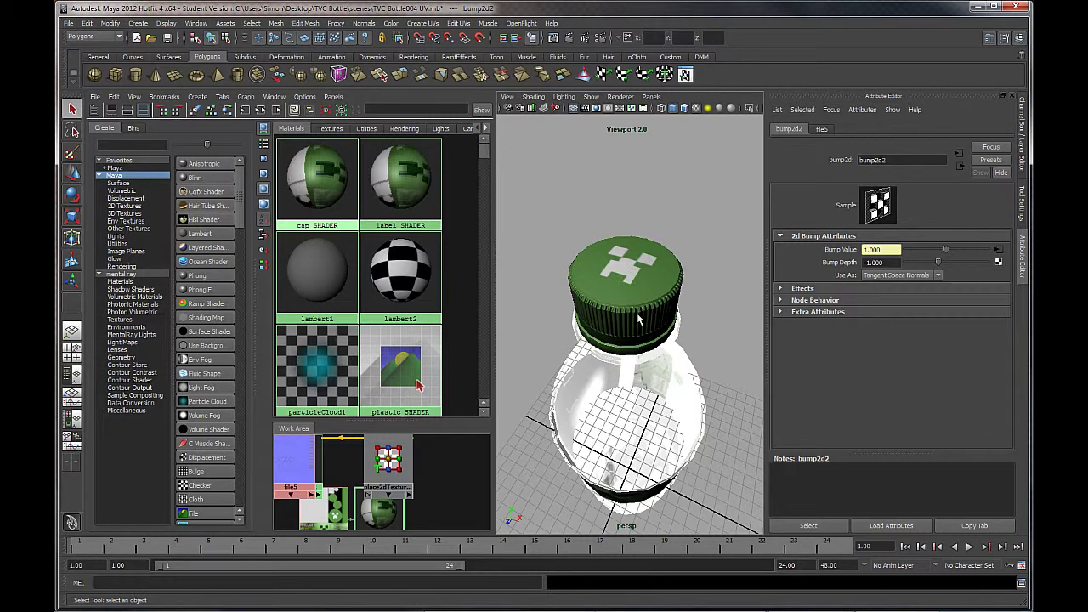
{"action": "left_click_drag", "start_coordinate": [625, 265], "coordinate": [623, 203], "text": "alt"}
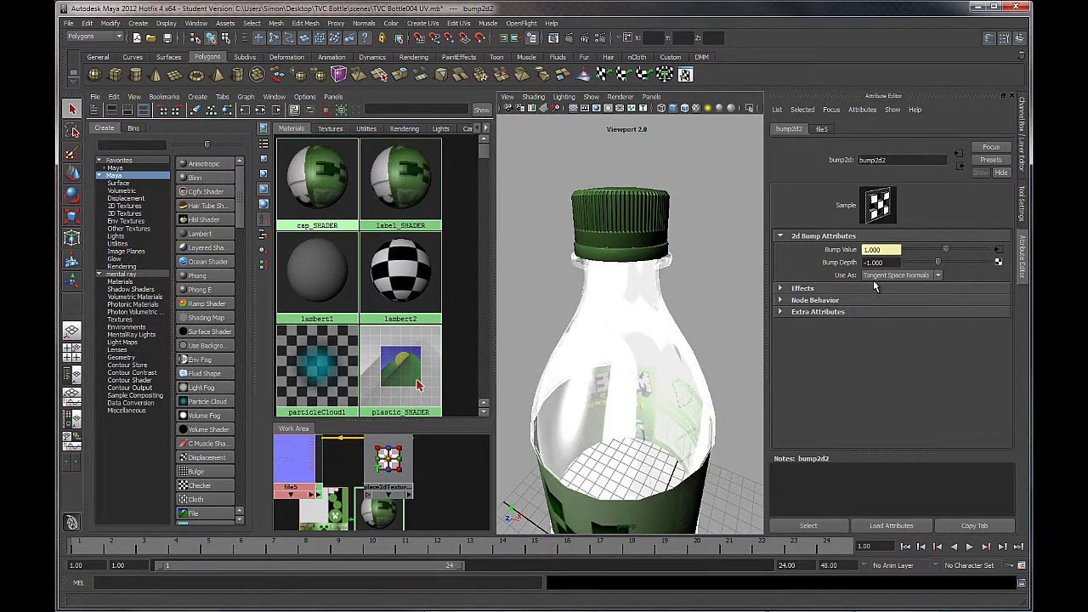
{"action": "left_click_drag", "start_coordinate": [648, 244], "coordinate": [640, 265], "text": "alt"}
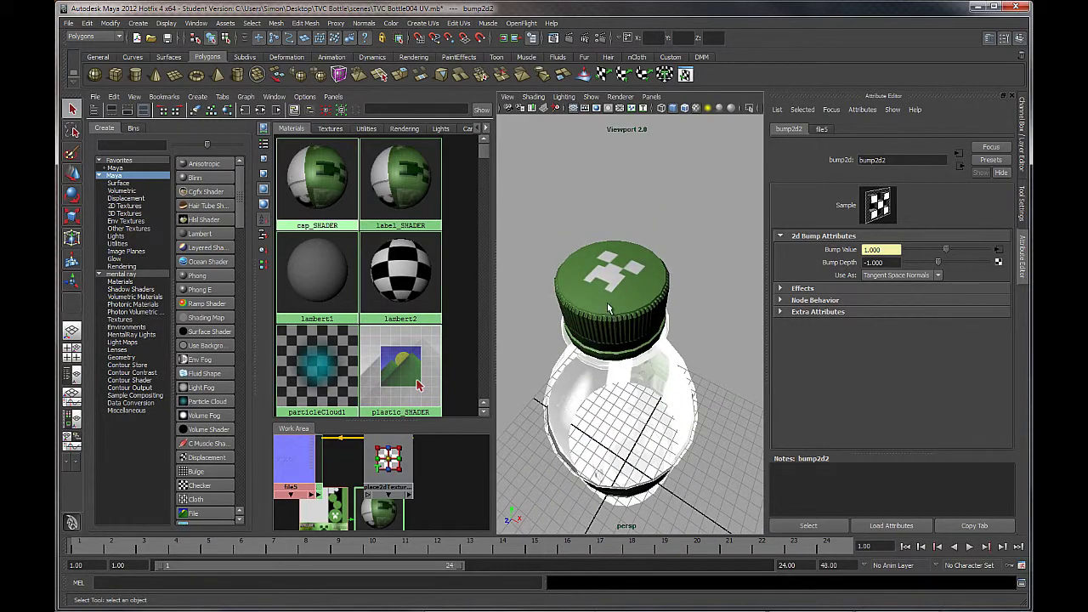
{"action": "mouse_move", "coordinate": [642, 328]}
{"action": "right_mouse_down", "text": "alt"}
{"action": "mouse_move", "coordinate": [679, 357]}
{"action": "mouse_move", "coordinate": [651, 311]}
{"action": "right_mouse_up", "text": "alt"}
{"action": "left_click_drag", "start_coordinate": [651, 311], "coordinate": [629, 293], "text": "alt"}
{"action": "right_click_drag", "start_coordinate": [629, 293], "coordinate": [624, 289], "text": "alt"}
{"action": "left_click_drag", "start_coordinate": [623, 289], "coordinate": [635, 253], "text": "alt"}
Preview the cap with smooth mesh display, return it to unsmoothed display and clear the selection
{"action": "left_click", "coordinate": [635, 254]}
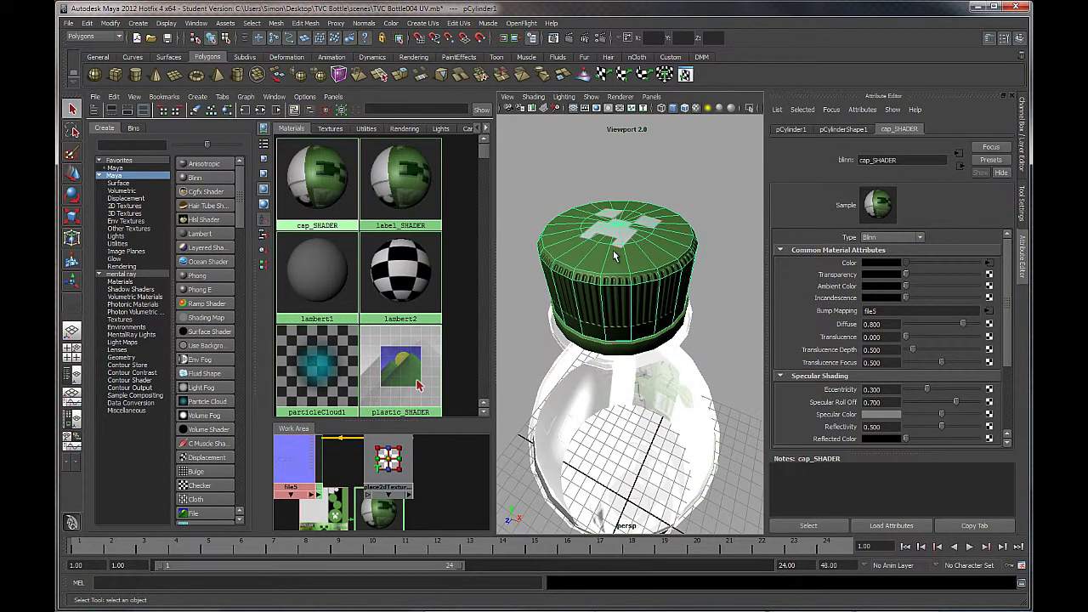
{"action": "key", "text": "3"}
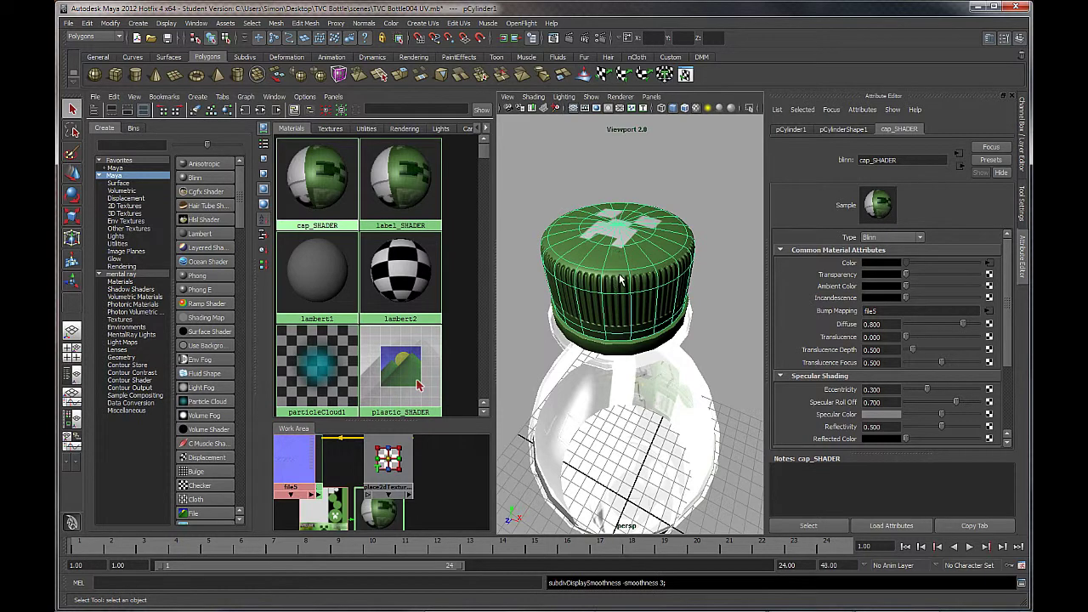
{"action": "left_click", "coordinate": [709, 196]}
{"action": "mouse_move", "coordinate": [653, 258]}
{"action": "left_mouse_down", "text": "alt"}
{"action": "mouse_move", "coordinate": [630, 294]}
{"action": "mouse_move", "coordinate": [648, 281]}
{"action": "mouse_move", "coordinate": [644, 260]}
{"action": "left_mouse_up", "text": "alt"}
{"action": "scroll", "coordinate": [630, 293], "scroll_direction": "down", "scroll_amount": 3}
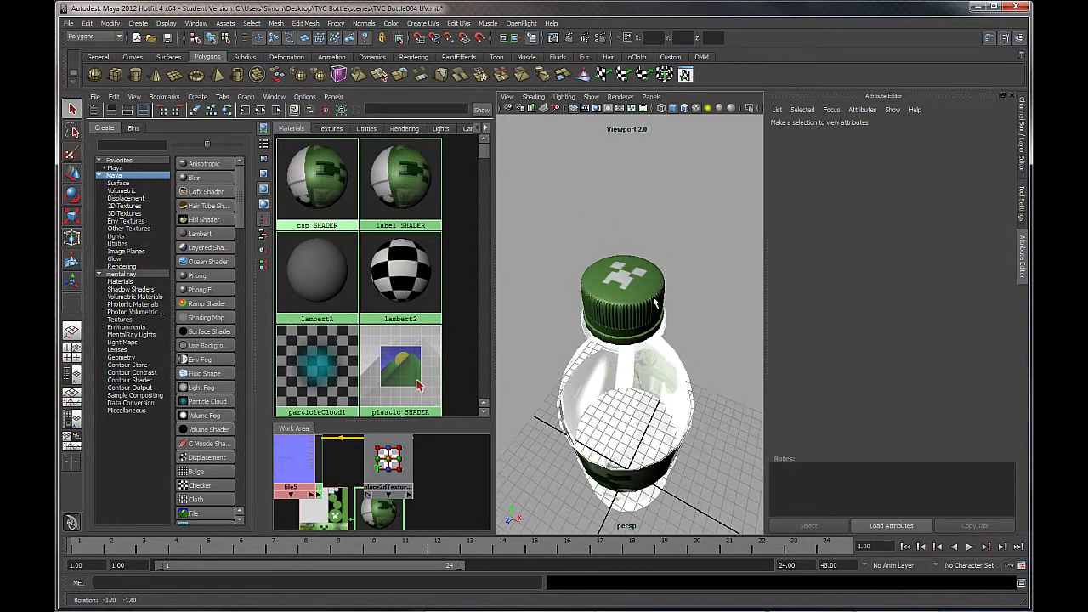
{"action": "left_click", "coordinate": [644, 256]}
{"action": "scroll", "coordinate": [644, 257], "scroll_direction": "up", "scroll_amount": 2}
{"action": "scroll", "coordinate": [644, 256], "scroll_direction": "up", "scroll_amount": 2}
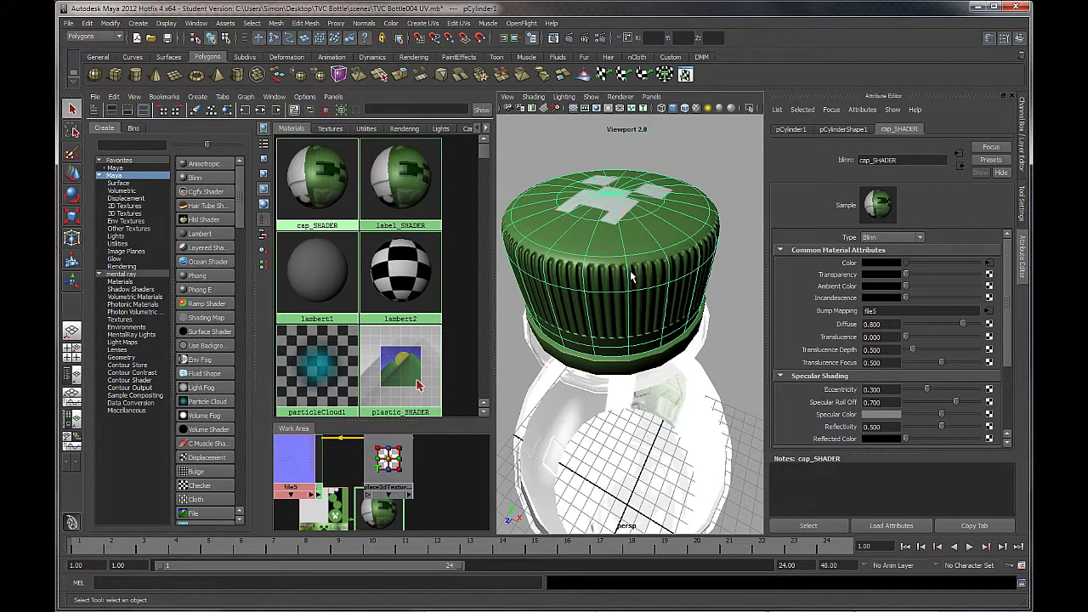
{"action": "key", "text": "1"}
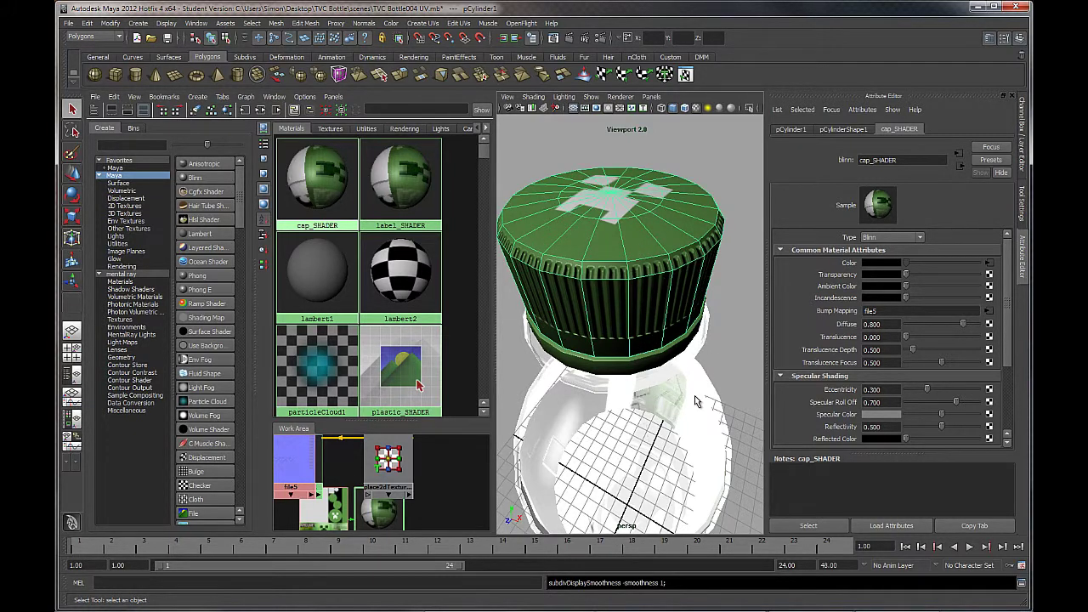
{"action": "scroll", "coordinate": [663, 308], "scroll_direction": "down", "scroll_amount": 4}
{"action": "left_click", "coordinate": [607, 338]}
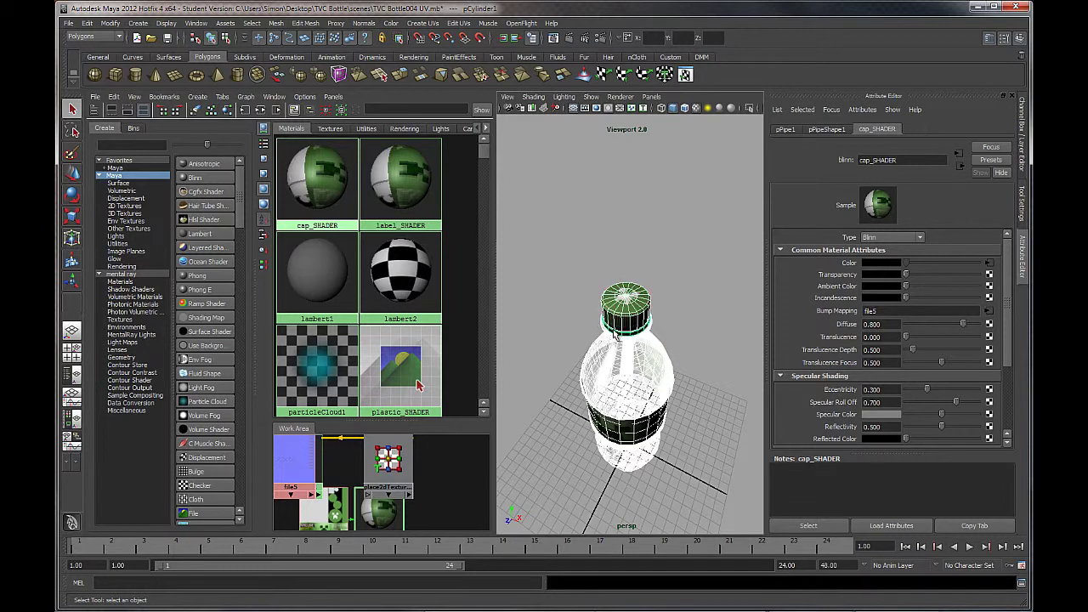
{"action": "left_click", "coordinate": [681, 359]}
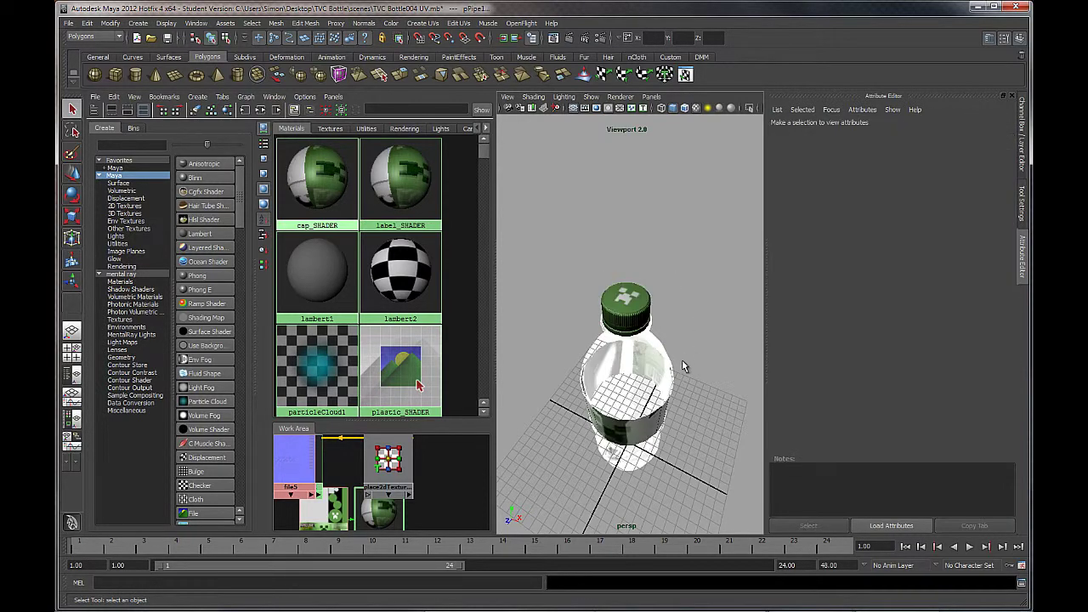
Set the Reflectivity of cap_SHADER to 0.09 in its specular shading settings
{"action": "right_click_drag", "start_coordinate": [682, 359], "coordinate": [666, 360], "text": "alt"}
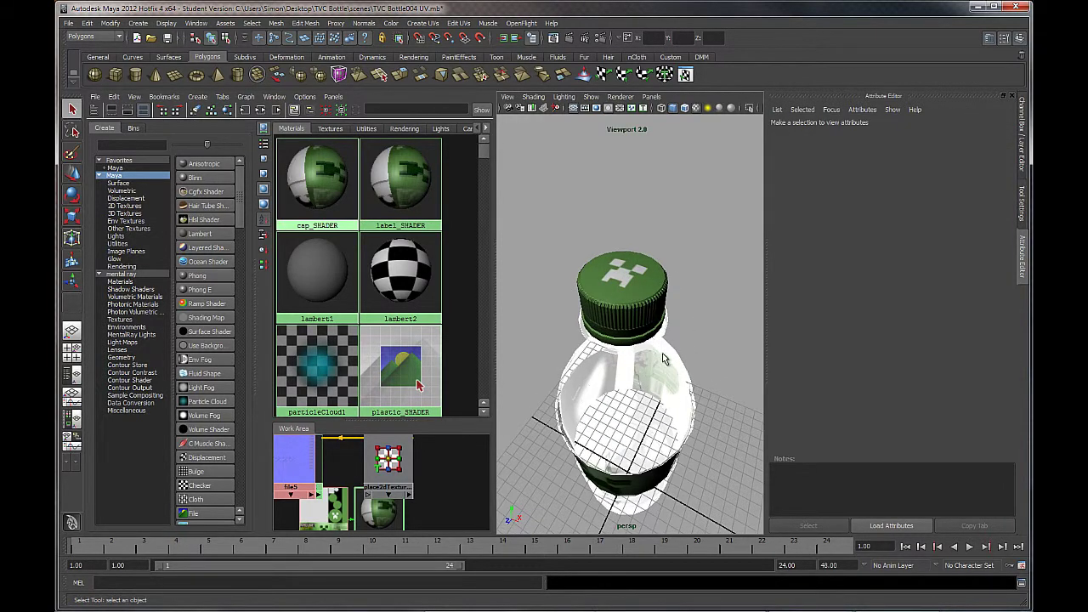
{"action": "left_click_drag", "start_coordinate": [666, 359], "coordinate": [667, 331], "text": "alt"}
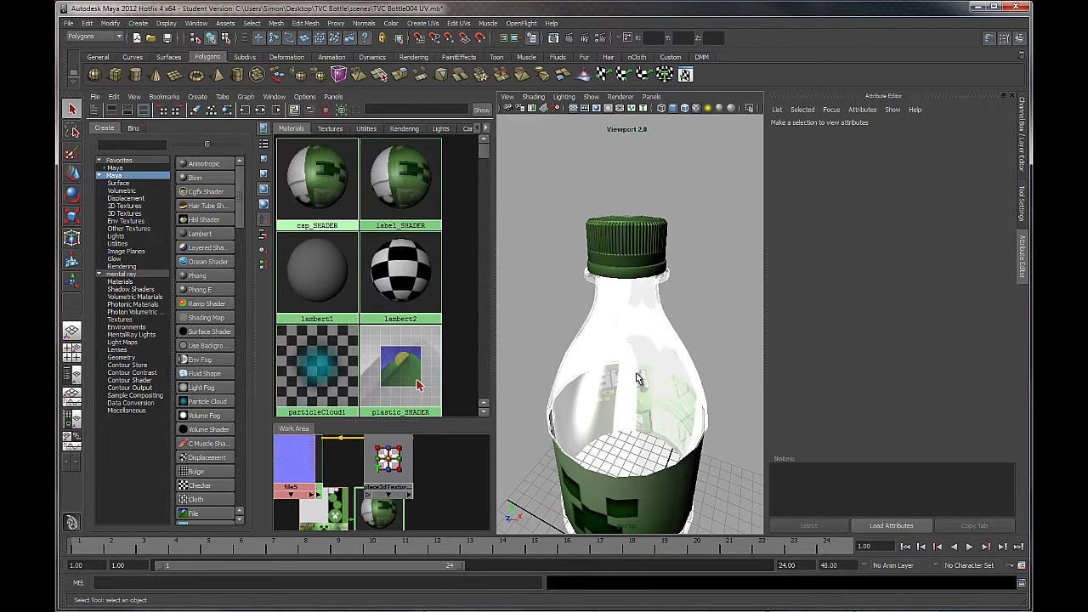
{"action": "right_click_drag", "start_coordinate": [644, 379], "coordinate": [661, 382], "text": "alt"}
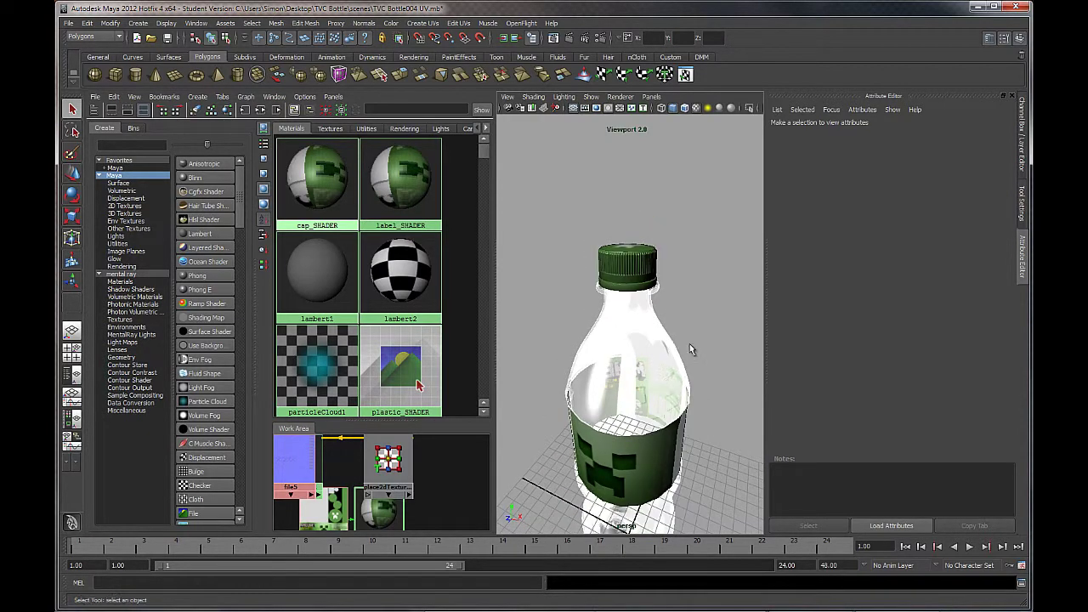
{"action": "left_click", "coordinate": [320, 178]}
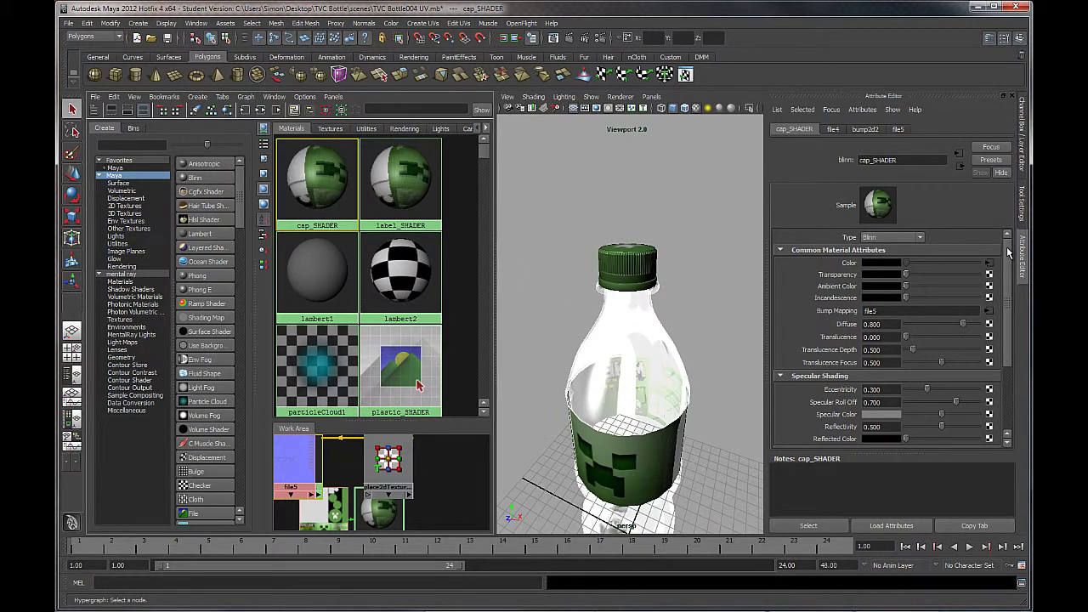
{"action": "scroll", "coordinate": [1010, 260], "scroll_direction": "down", "scroll_amount": 1}
{"action": "scroll", "coordinate": [1011, 266], "scroll_direction": "down", "scroll_amount": 2}
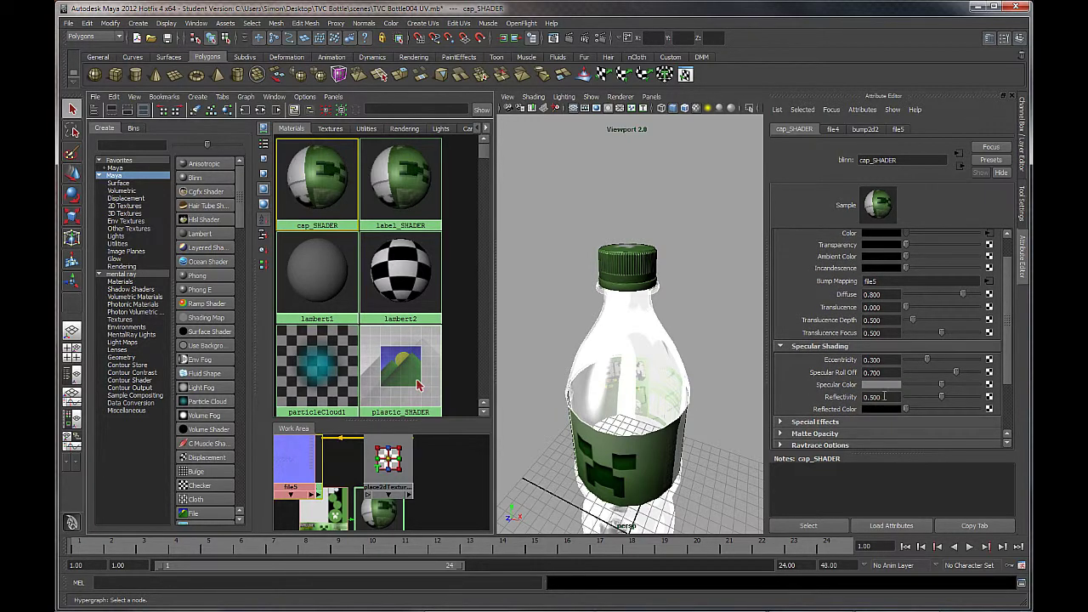
{"action": "left_click", "coordinate": [884, 397]}
{"action": "type", "text": "0.9"}
{"action": "key", "text": "Return"}
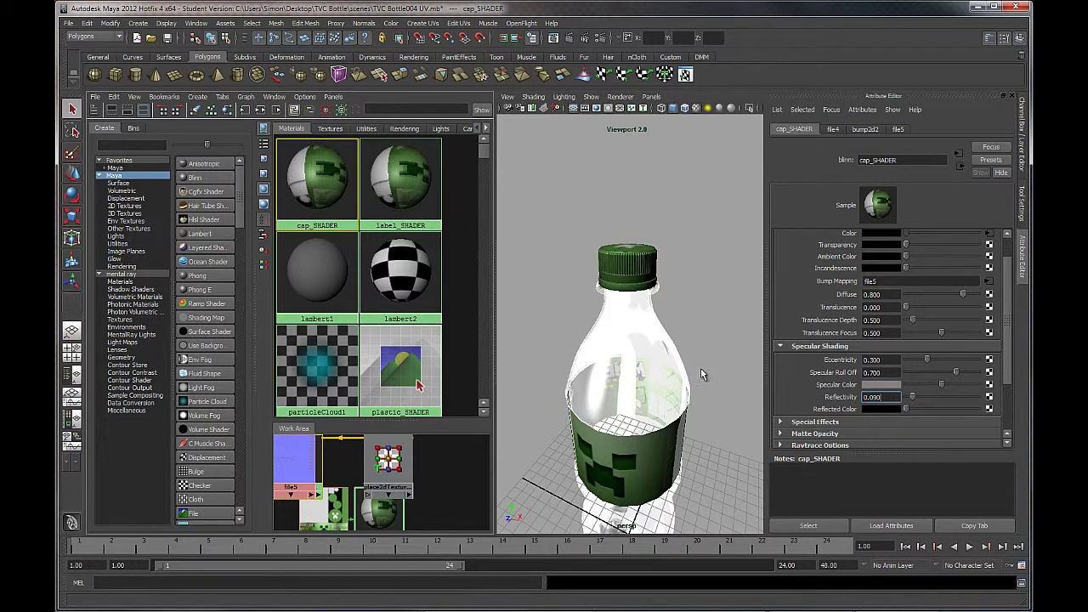
{"action": "left_click_drag", "start_coordinate": [671, 376], "coordinate": [654, 340], "text": "alt"}
{"action": "right_click_drag", "start_coordinate": [655, 340], "coordinate": [646, 337], "text": "alt"}
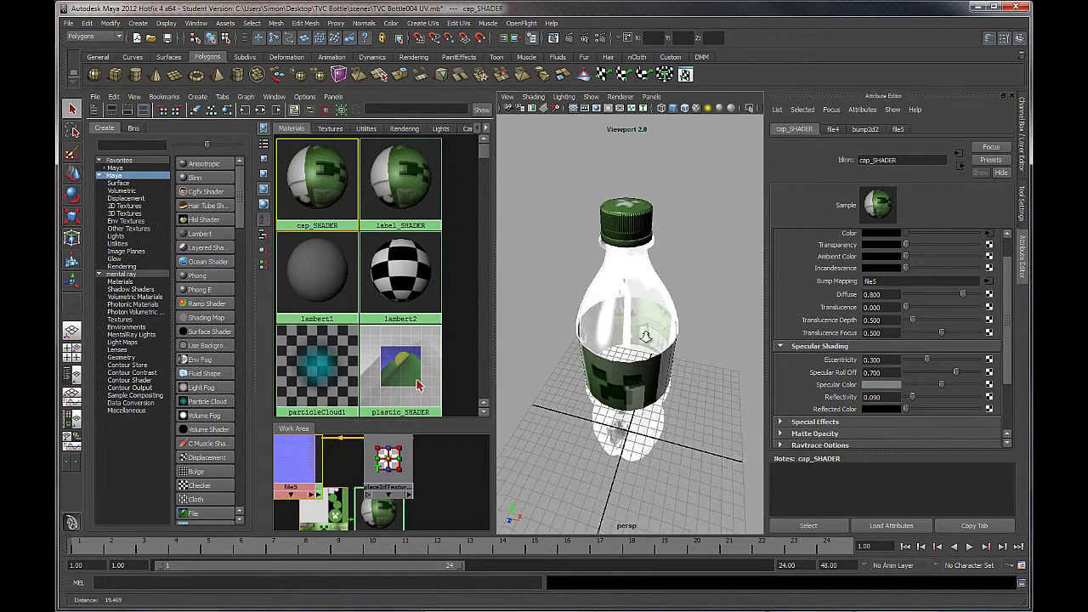
{"action": "left_click_drag", "start_coordinate": [646, 337], "coordinate": [654, 341], "text": "alt"}
{"action": "middle_click_drag", "start_coordinate": [655, 341], "coordinate": [662, 341], "text": "alt"}
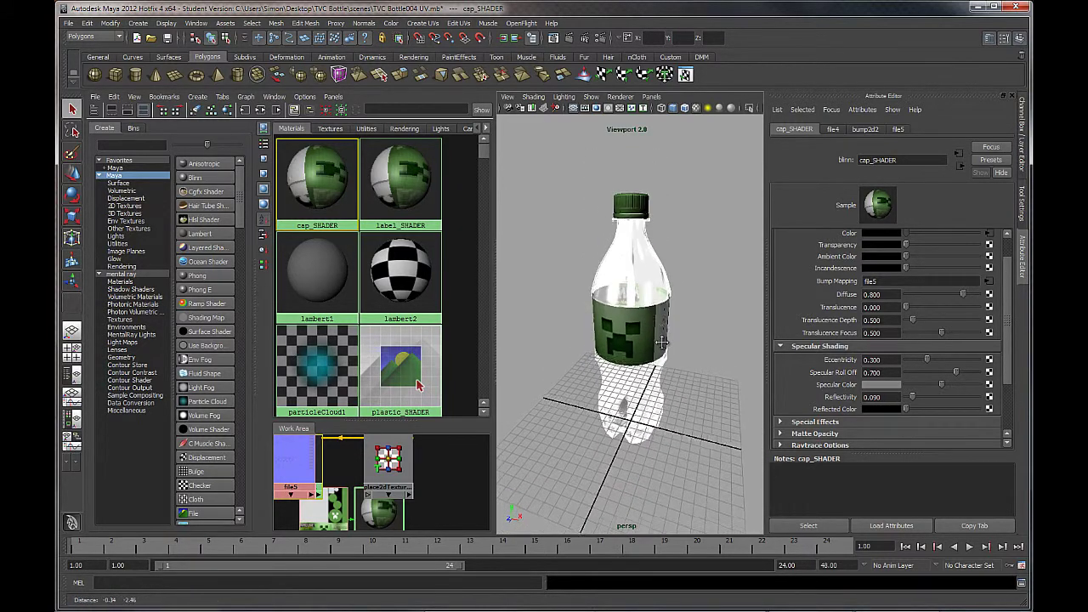
{"action": "left_click_drag", "start_coordinate": [661, 342], "coordinate": [680, 336], "text": "alt"}
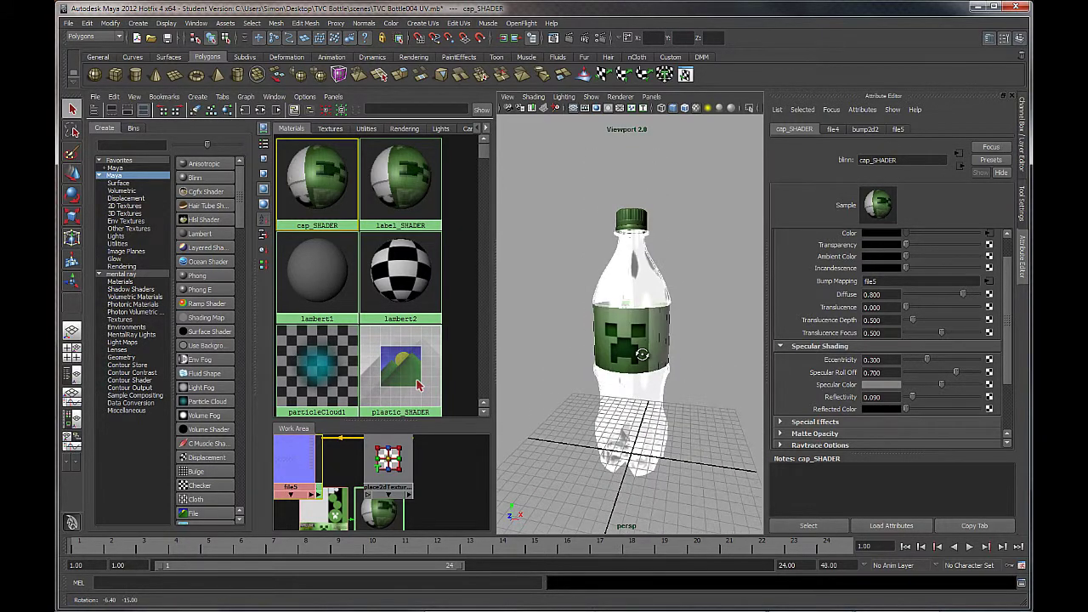
Clear the selection and switch to a single perspective view showing the whole bottle
{"action": "left_click", "coordinate": [682, 330]}
{"action": "left_click_drag", "start_coordinate": [595, 363], "coordinate": [643, 358], "text": "alt"}
{"action": "mouse_move", "coordinate": [492, 325]}
{"action": "left_mouse_down"}
{"action": "mouse_move", "coordinate": [433, 325]}
{"action": "mouse_move", "coordinate": [472, 326]}
{"action": "left_mouse_up"}
{"action": "left_click_drag", "start_coordinate": [502, 326], "coordinate": [567, 298], "text": "alt"}
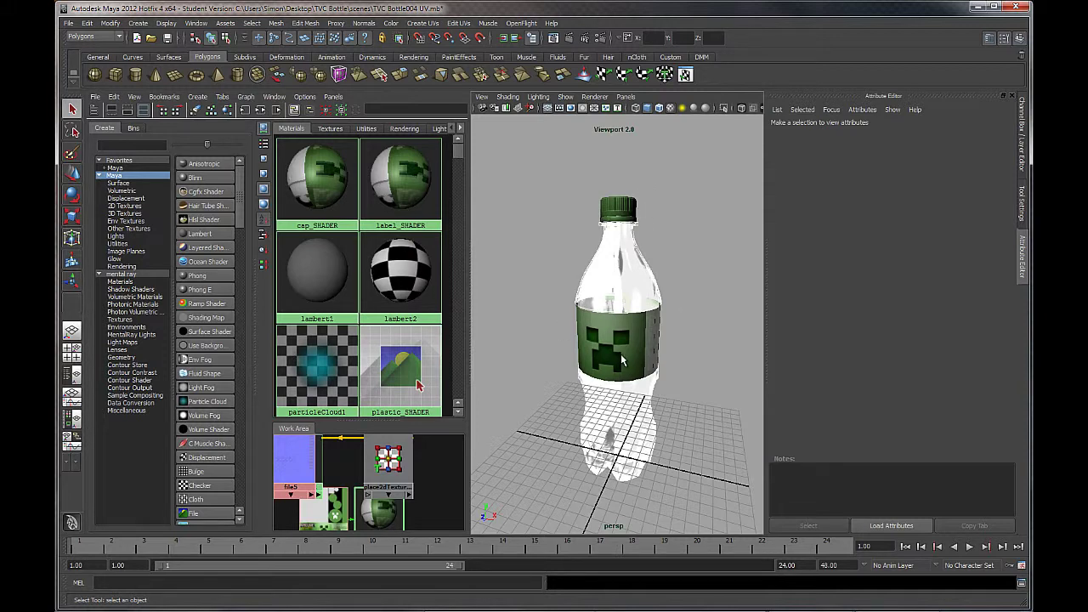
{"action": "left_click_drag", "start_coordinate": [668, 374], "coordinate": [685, 398], "text": "alt"}
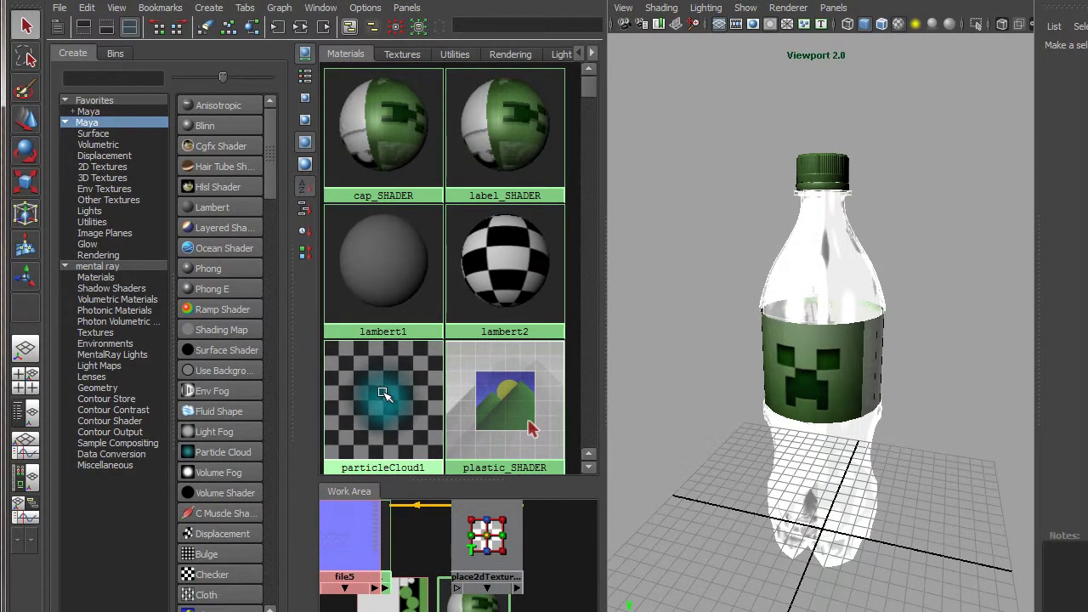
{"action": "left_click", "coordinate": [35, 352]}
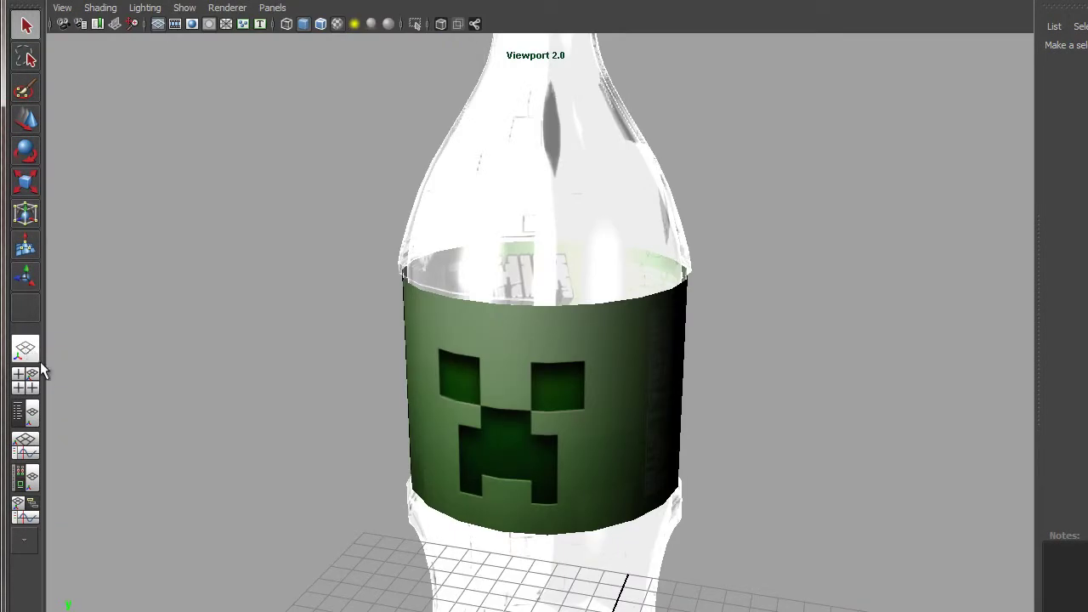
{"action": "right_click_drag", "start_coordinate": [663, 436], "coordinate": [529, 299], "text": "alt"}
{"action": "middle_click_drag", "start_coordinate": [530, 299], "coordinate": [546, 277], "text": "alt"}
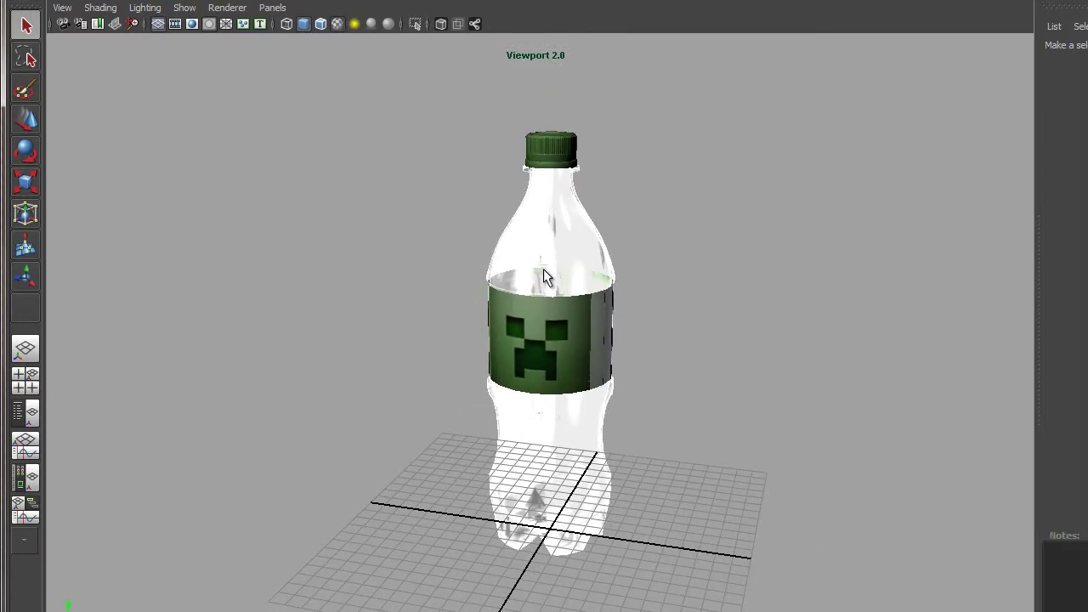
Select all parts of the bottle, including cap and label, and delete their construction history
{"action": "left_click_drag", "start_coordinate": [651, 105], "coordinate": [449, 425]}
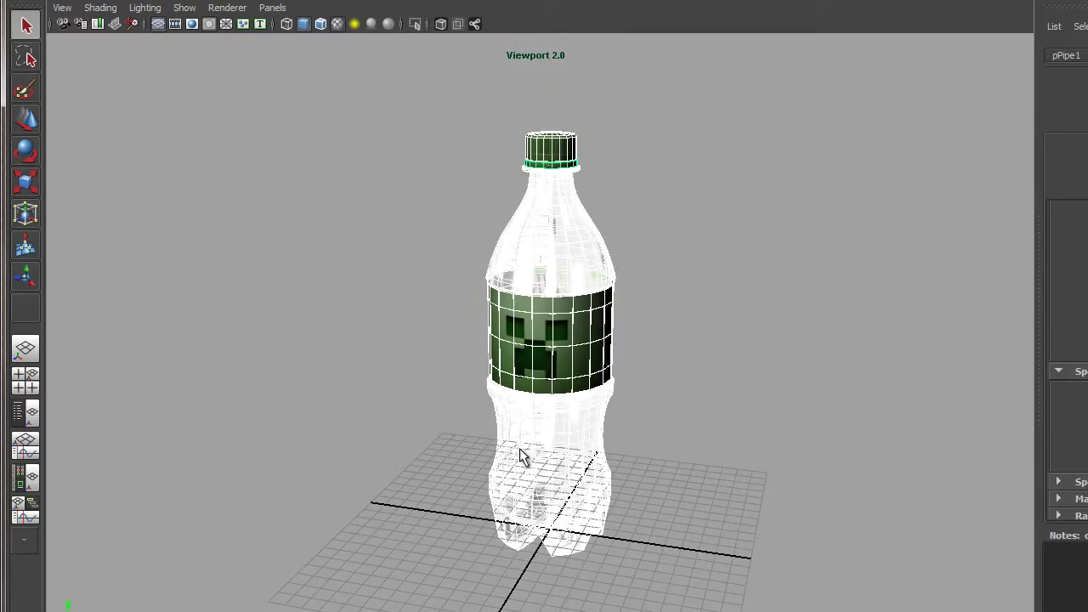
{"action": "left_click_drag", "start_coordinate": [643, 102], "coordinate": [390, 506]}
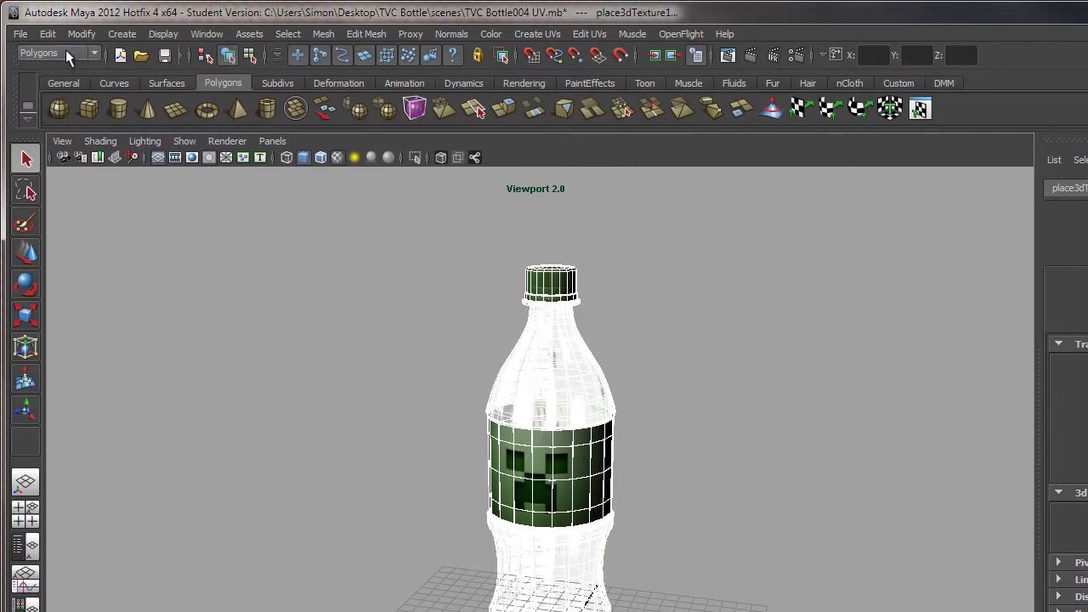
{"action": "left_click", "coordinate": [49, 33]}
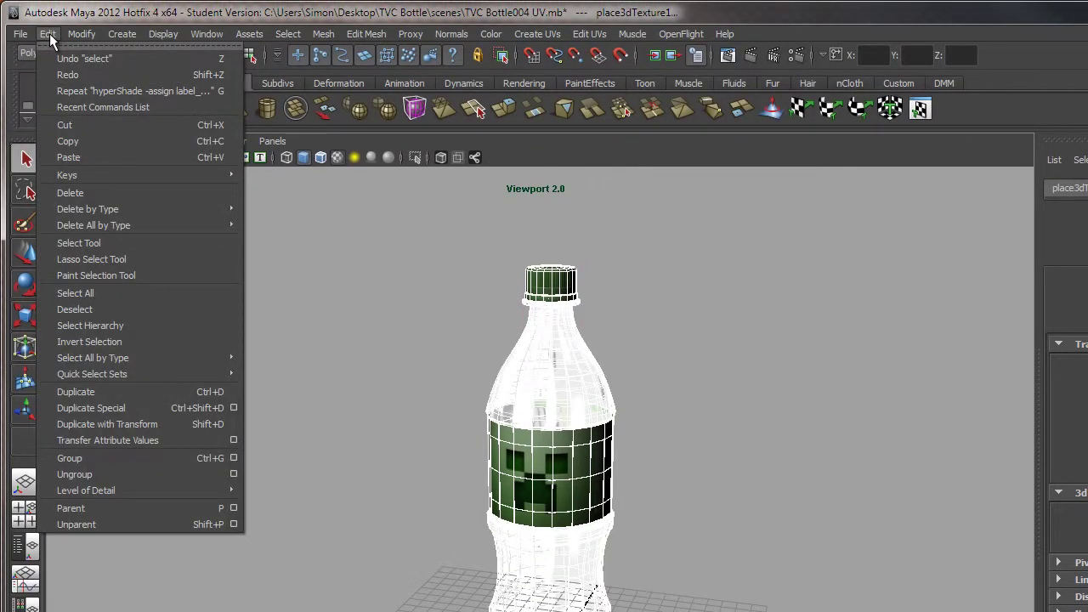
{"action": "mouse_move", "coordinate": [123, 212]}
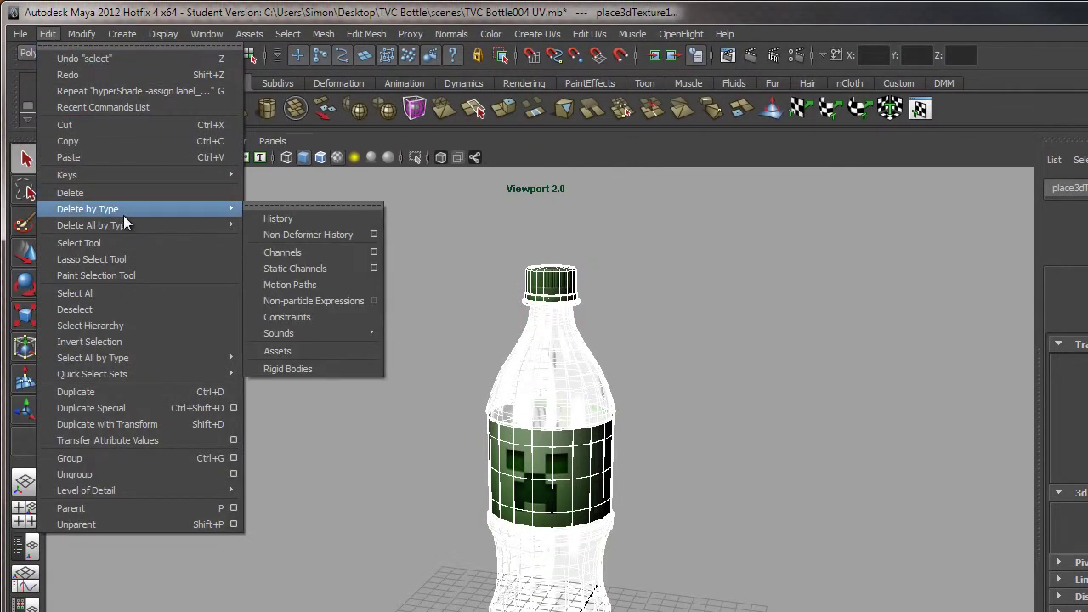
{"action": "left_click", "coordinate": [266, 221]}
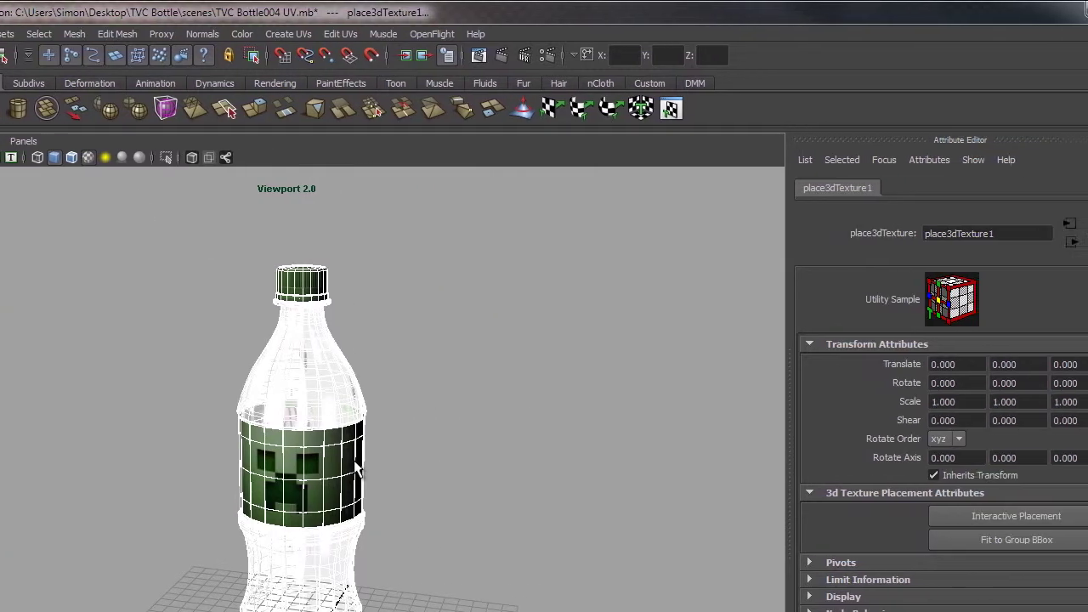
Show the Channel Box, select only the bottle's geometry parts and freeze their transformations
{"action": "left_click", "coordinate": [1070, 247]}
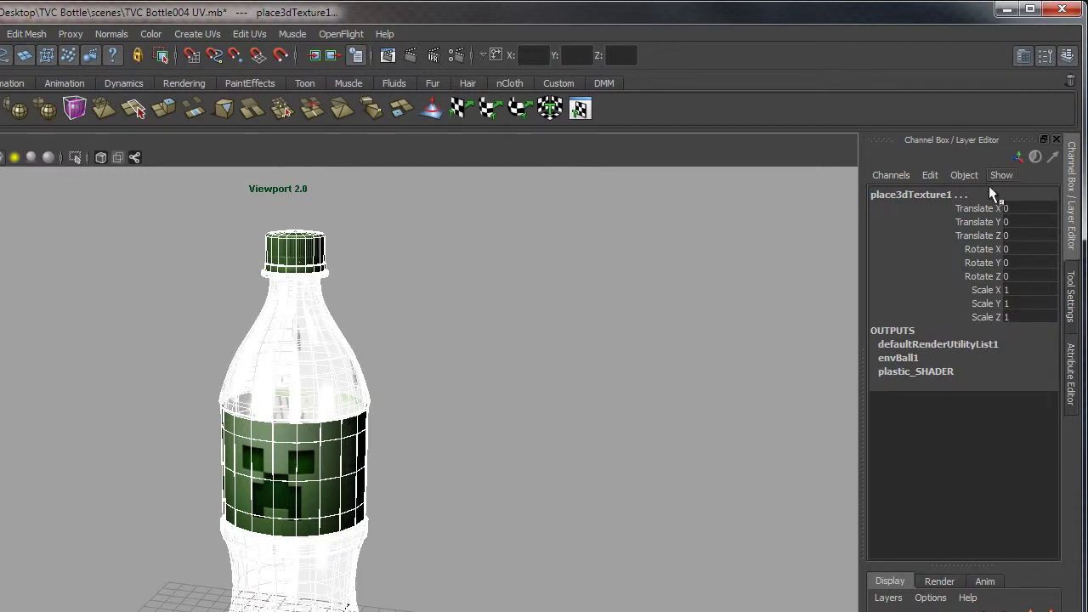
{"action": "left_click", "coordinate": [304, 248]}
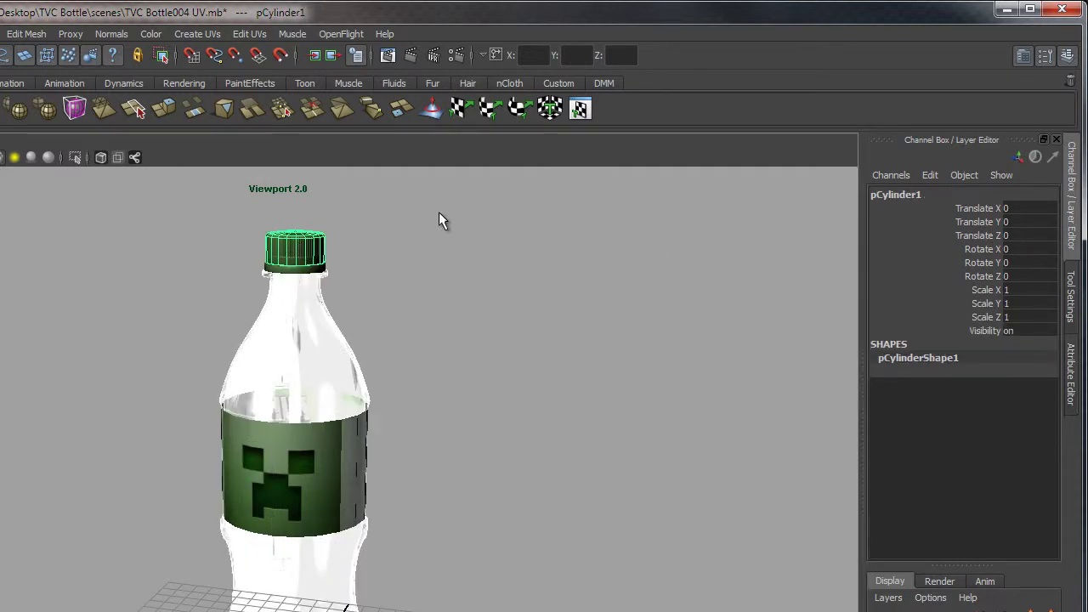
{"action": "left_click_drag", "start_coordinate": [438, 214], "coordinate": [133, 504]}
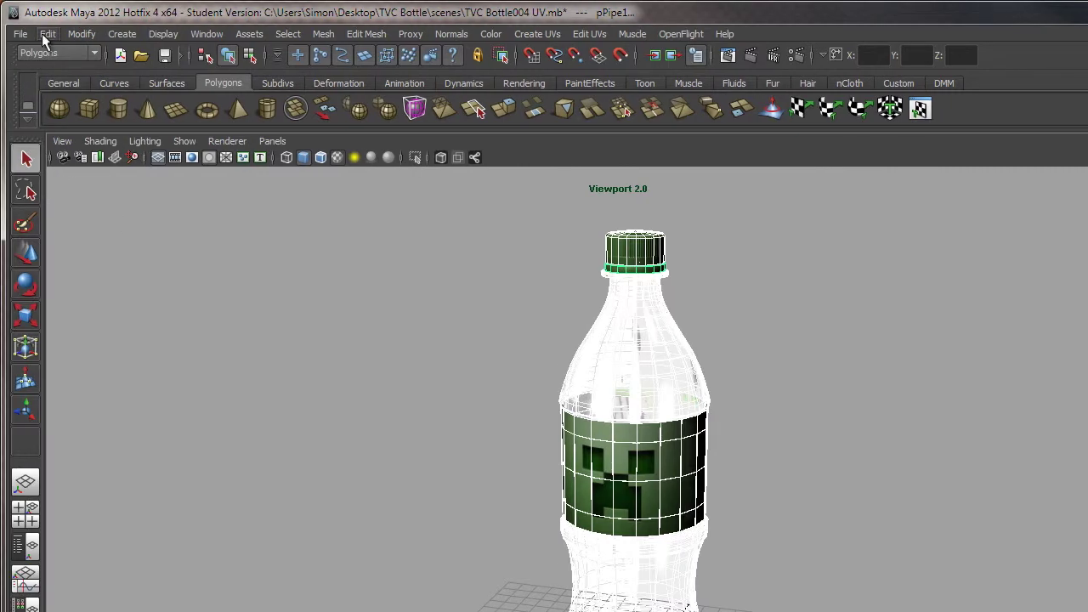
{"action": "left_click", "coordinate": [81, 34]}
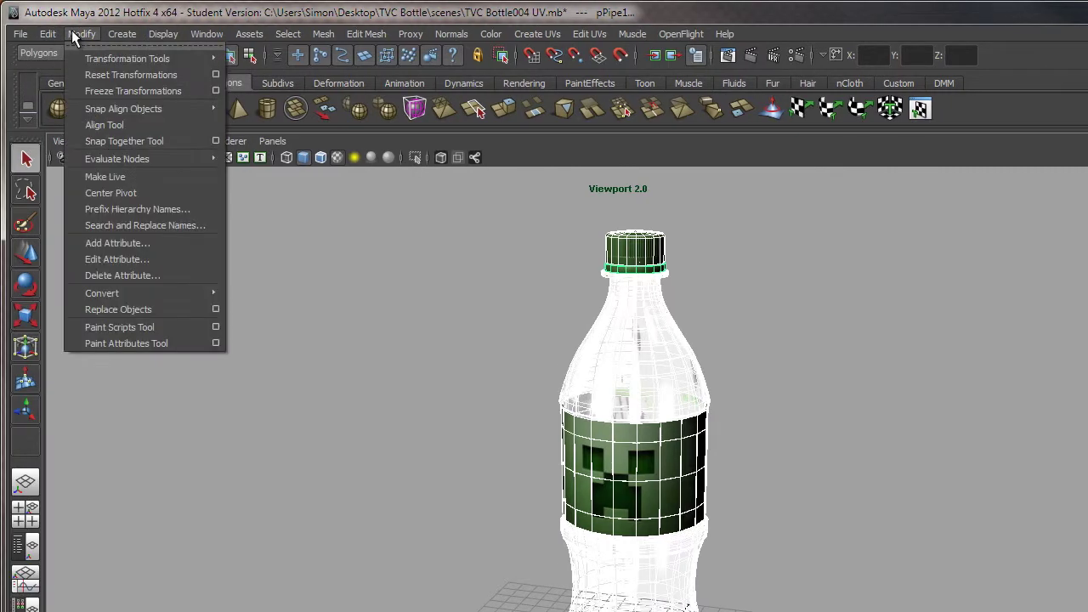
{"action": "left_click", "coordinate": [93, 92]}
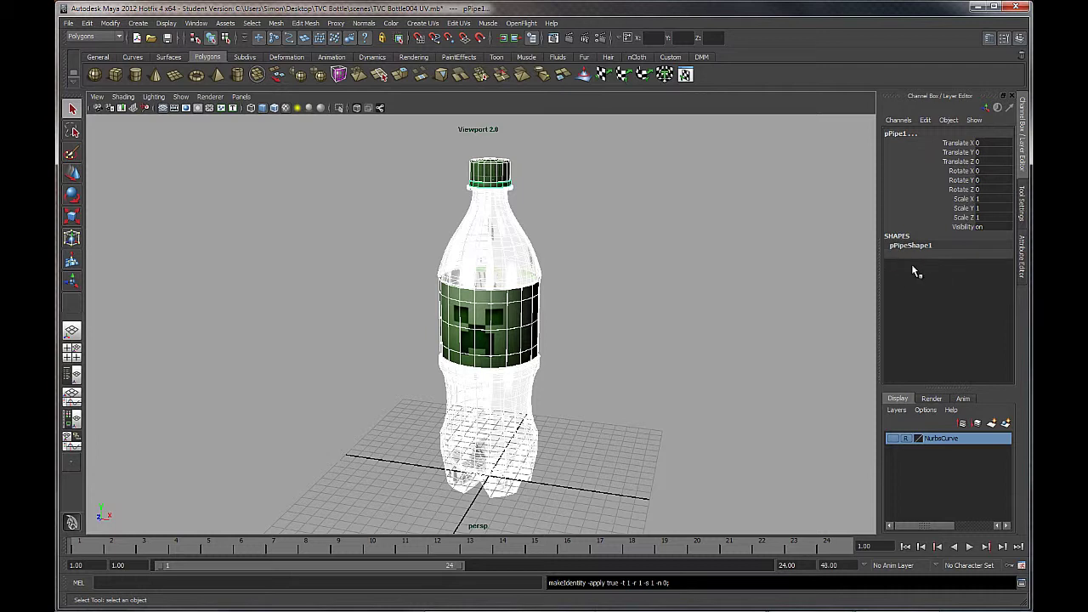
Check the channel values and history inputs of the cap, bottle body, label and cap ring one by one
{"action": "left_click", "coordinate": [87, 23]}
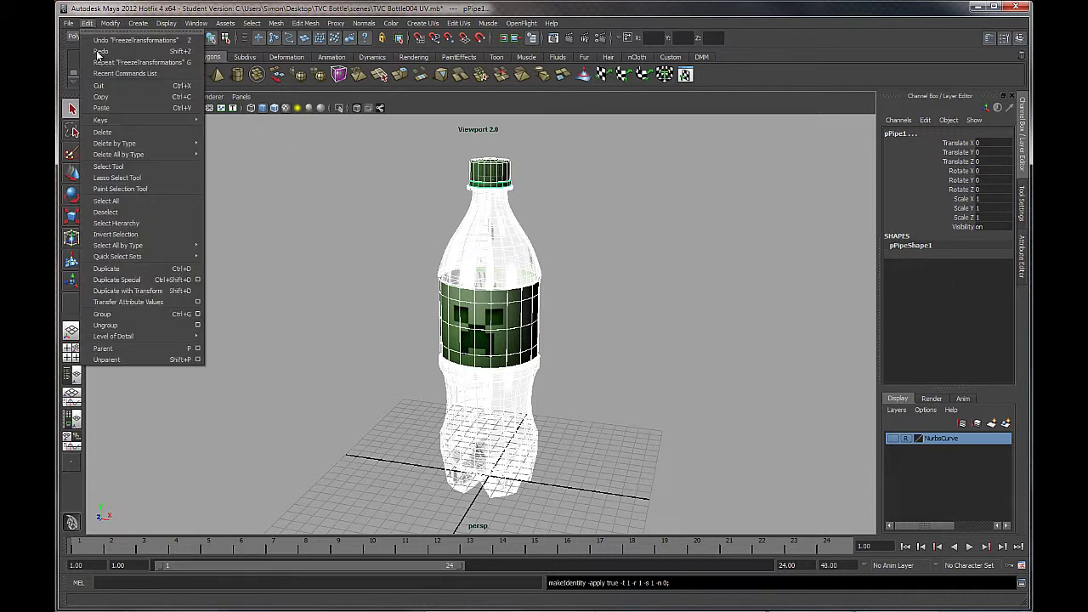
{"action": "mouse_move", "coordinate": [132, 156]}
{"action": "left_click", "coordinate": [402, 156]}
{"action": "left_click", "coordinate": [477, 170]}
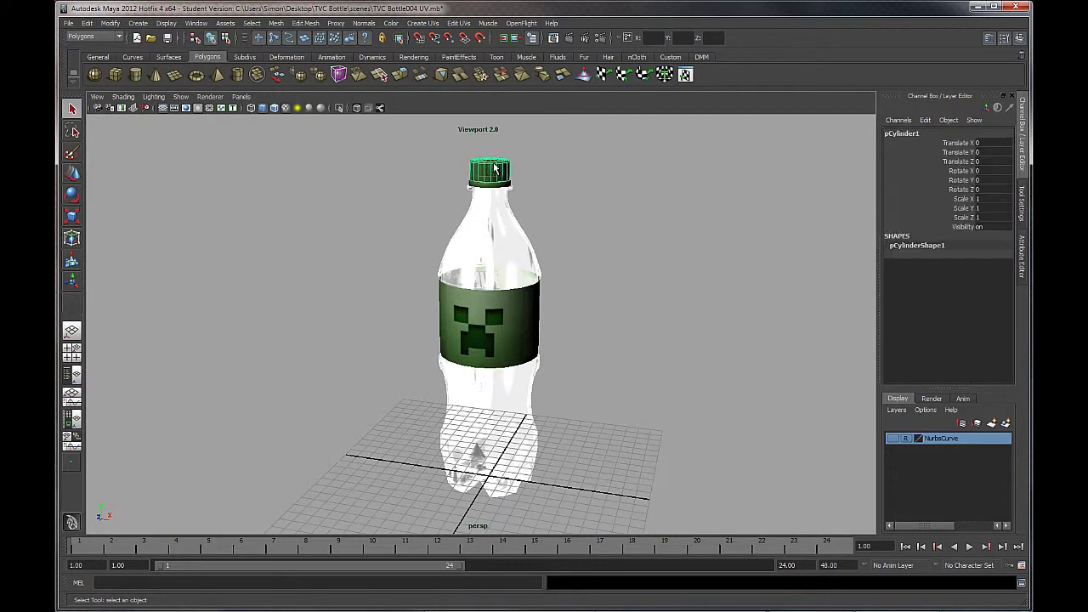
{"action": "left_click", "coordinate": [490, 221]}
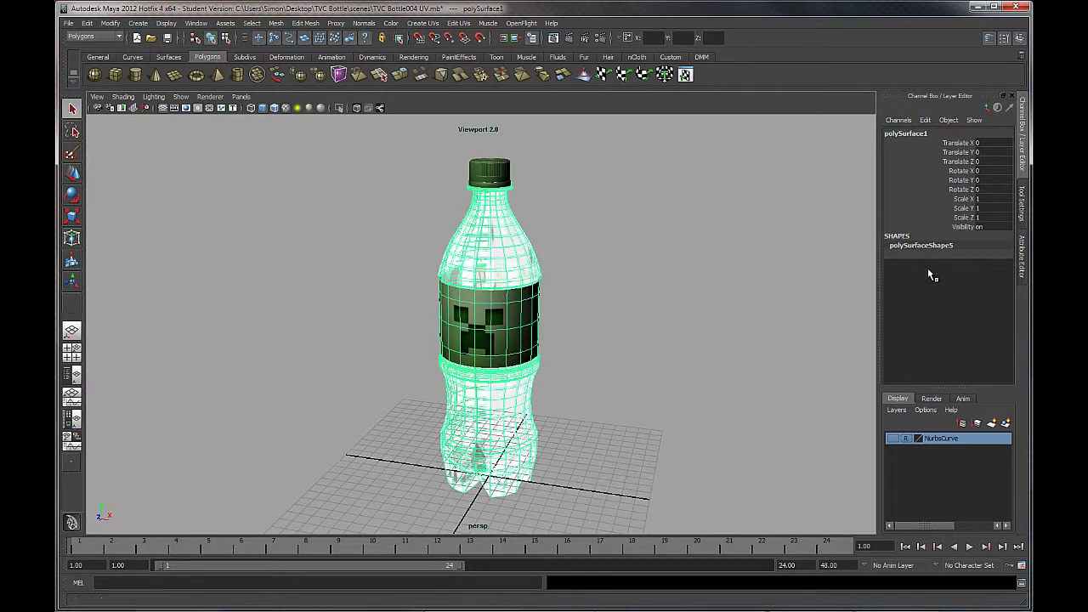
{"action": "left_click", "coordinate": [515, 346]}
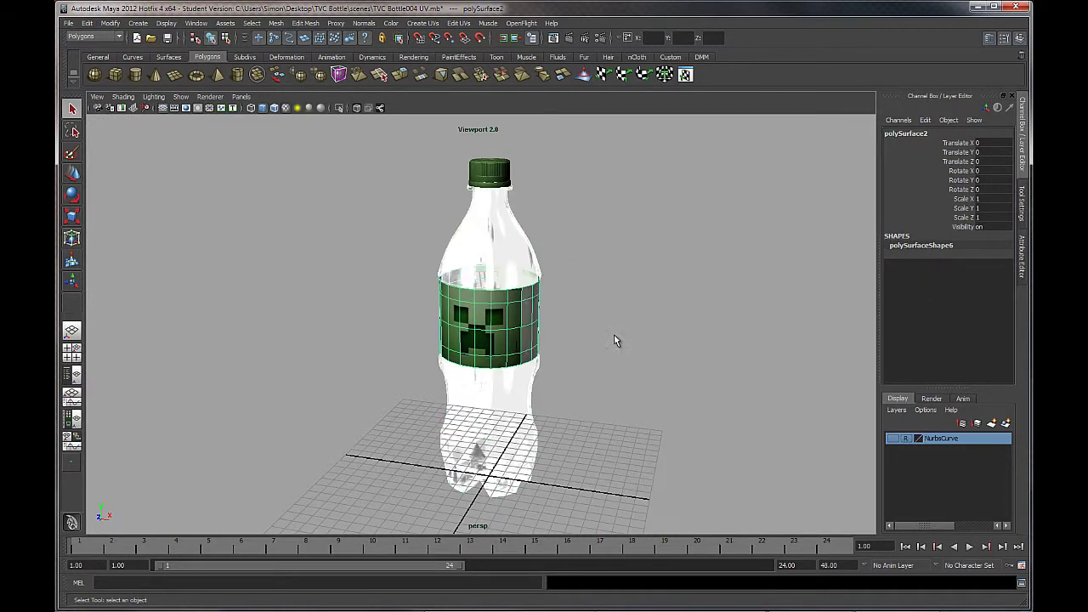
{"action": "left_click", "coordinate": [498, 190]}
{"action": "left_click", "coordinate": [493, 176]}
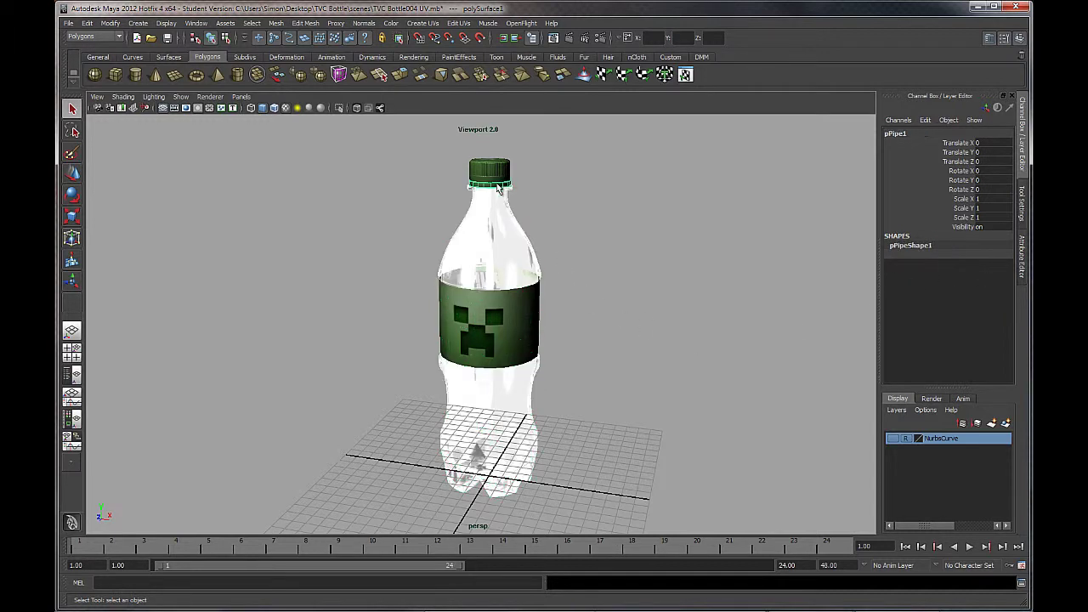
{"action": "left_click", "coordinate": [542, 193]}
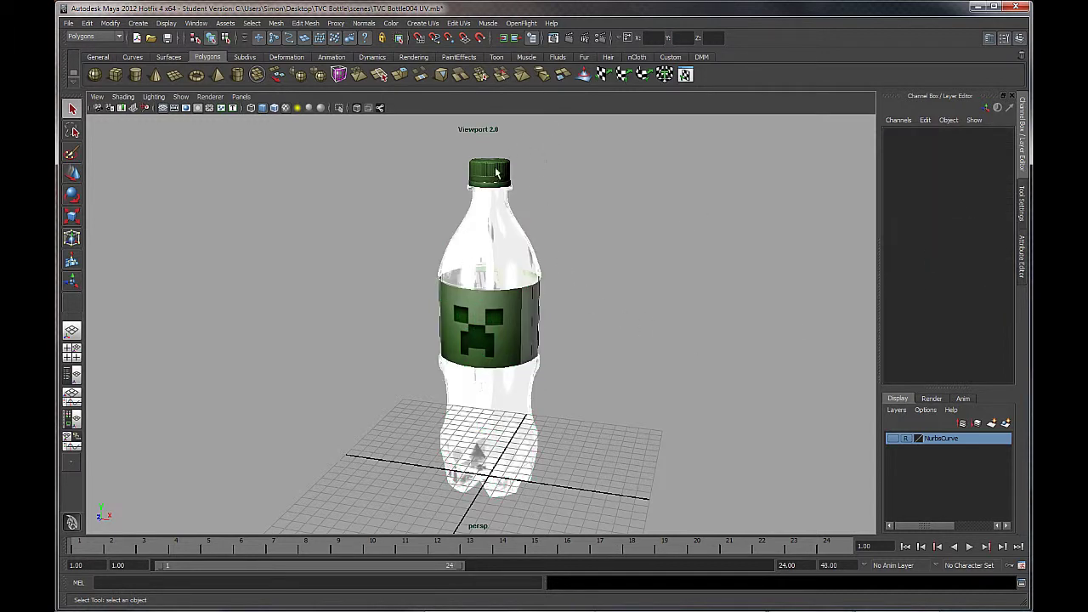
{"action": "left_click_drag", "start_coordinate": [495, 169], "coordinate": [579, 359]}
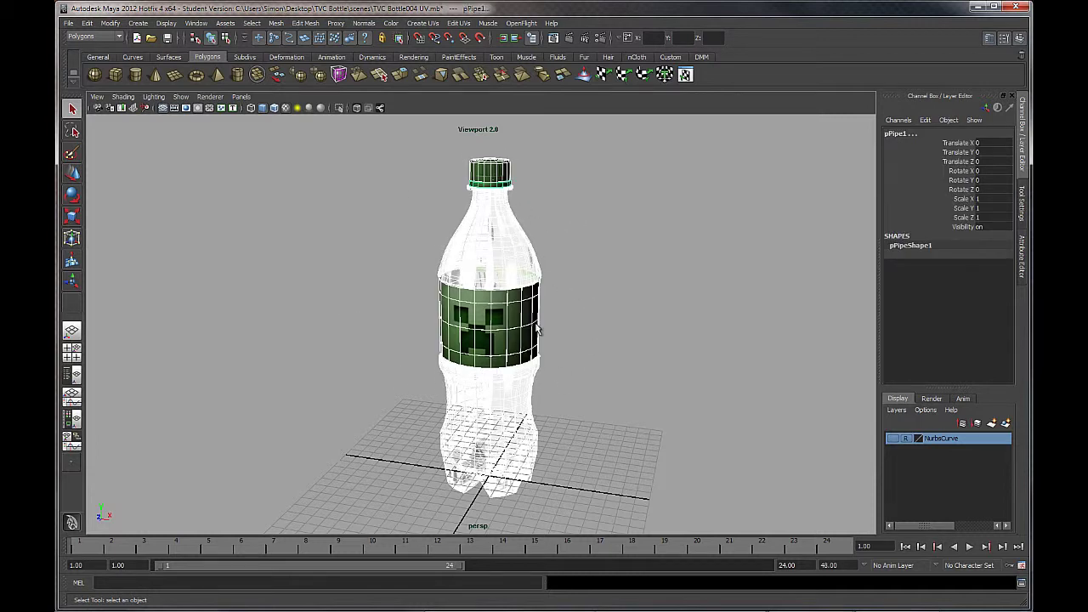
{"action": "left_click_drag", "start_coordinate": [558, 129], "coordinate": [386, 355]}
{"action": "left_click", "coordinate": [614, 370]}
Display the 1280 x 720 resolution gate in the perspective view and frame the whole bottle inside it
{"action": "right_click_drag", "start_coordinate": [613, 370], "coordinate": [574, 371], "text": "alt"}
{"action": "mouse_move", "coordinate": [574, 372]}
{"action": "middle_mouse_down", "text": "alt"}
{"action": "mouse_move", "coordinate": [642, 377]}
{"action": "mouse_move", "coordinate": [577, 365]}
{"action": "middle_mouse_up", "text": "alt"}
{"action": "left_click", "coordinate": [187, 108]}
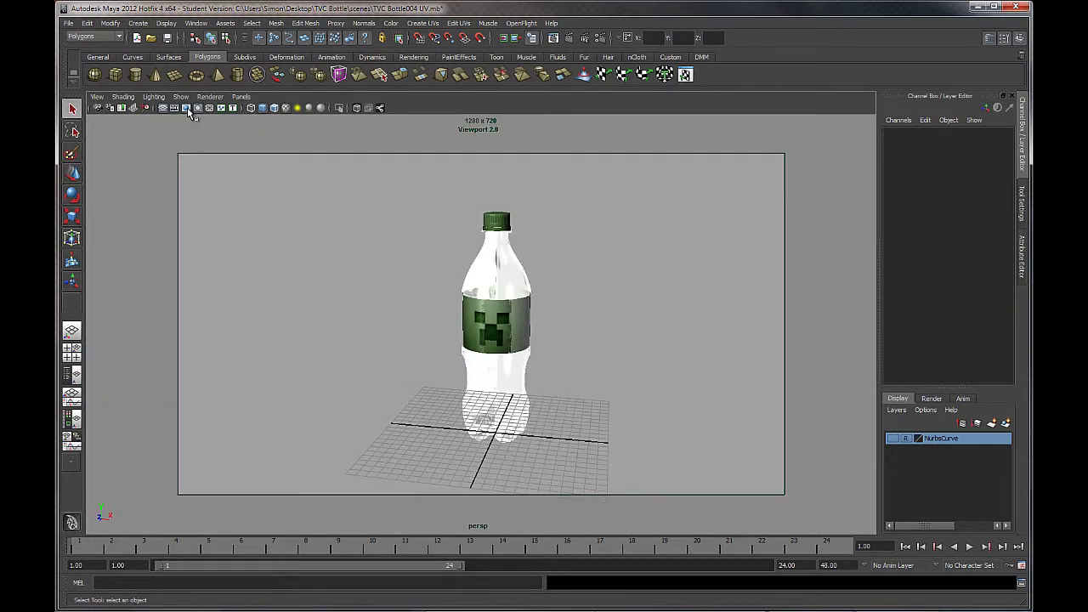
{"action": "right_click_drag", "start_coordinate": [424, 214], "coordinate": [449, 269], "text": "alt"}
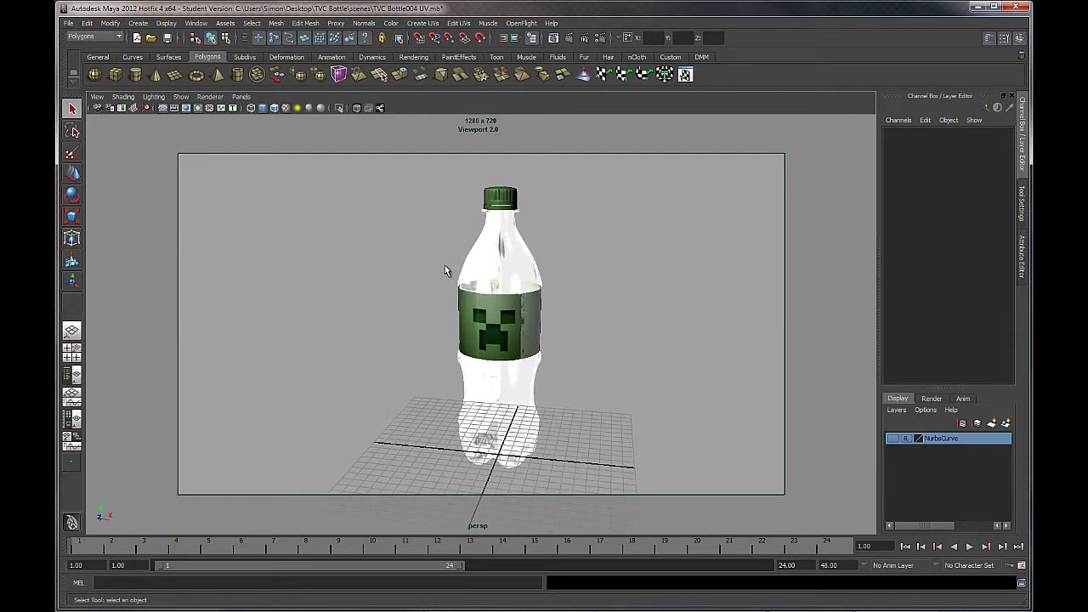
{"action": "middle_click_drag", "start_coordinate": [448, 269], "coordinate": [423, 267], "text": "alt"}
{"action": "left_click_drag", "start_coordinate": [471, 267], "coordinate": [457, 272], "text": "alt"}
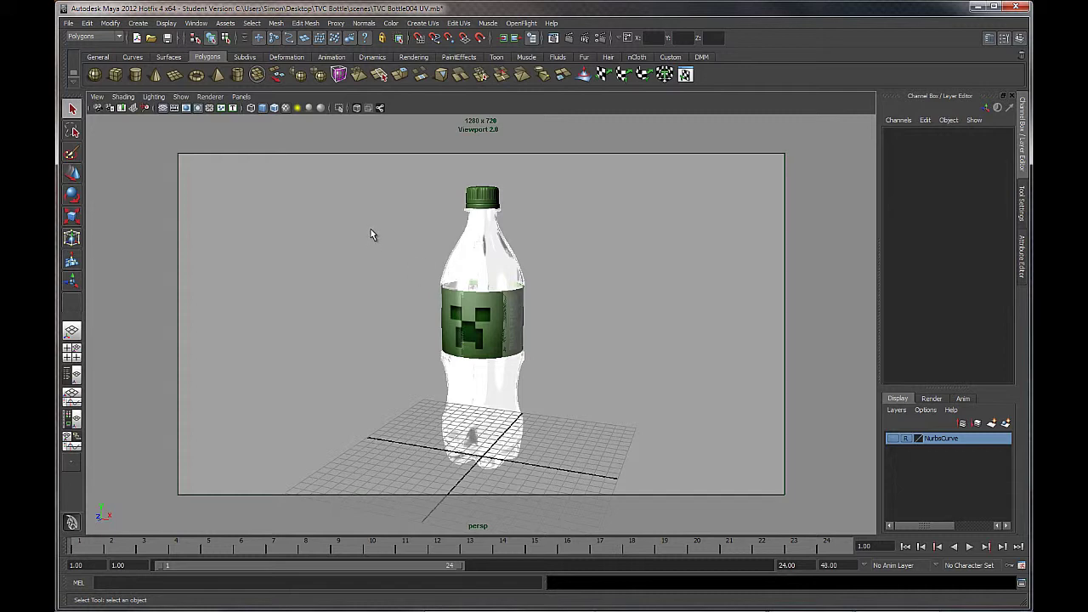
Set the render test resolution to Render Settings (1280x720) and render the bottle's perspective view with mental ray
{"action": "left_click", "coordinate": [568, 37]}
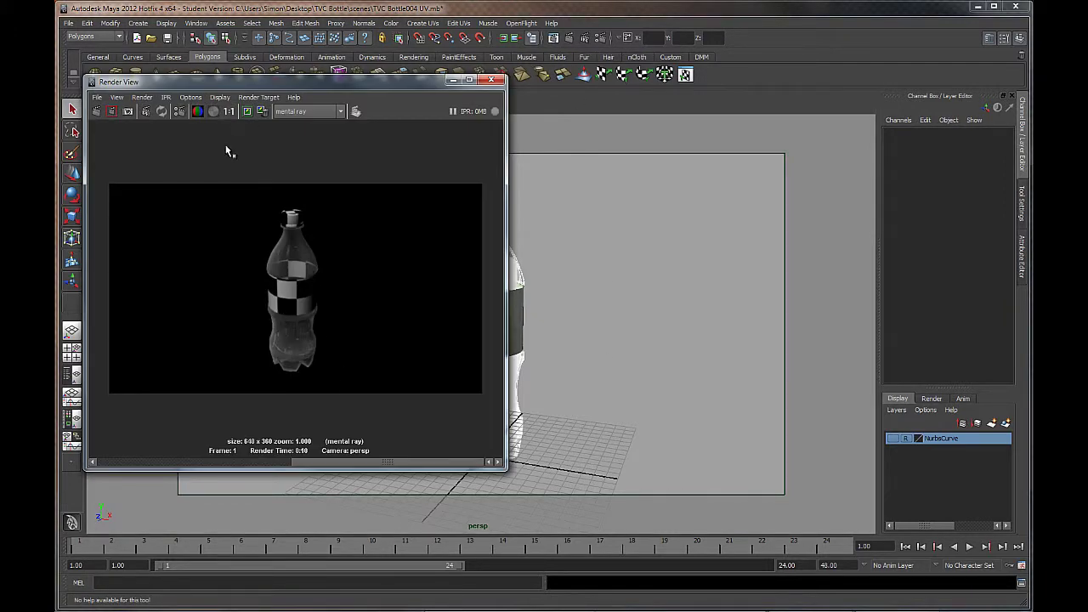
{"action": "left_click", "coordinate": [328, 460]}
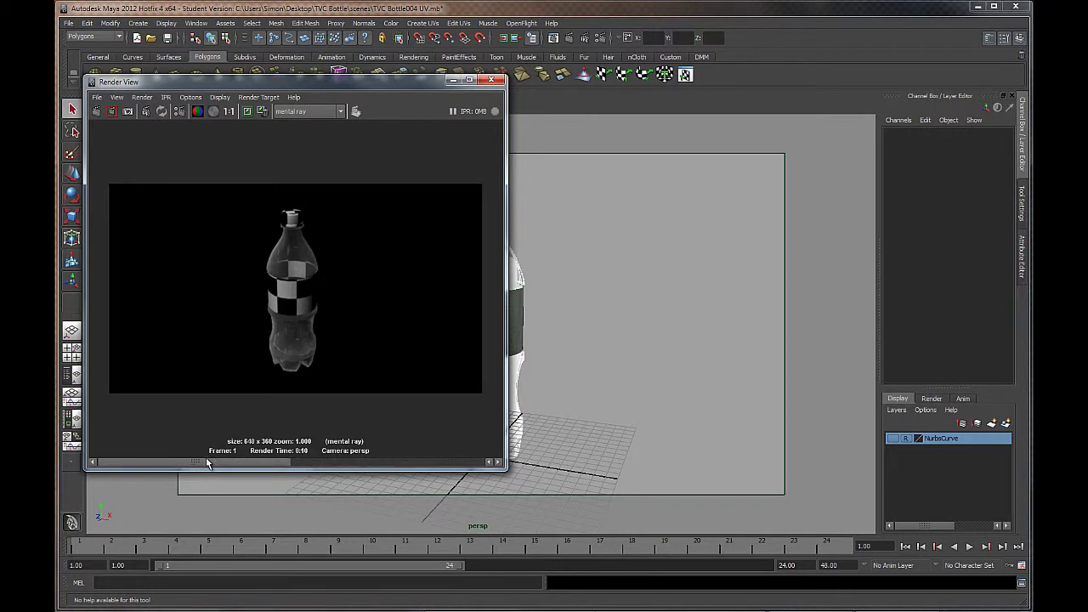
{"action": "left_click", "coordinate": [190, 97]}
{"action": "mouse_move", "coordinate": [228, 138]}
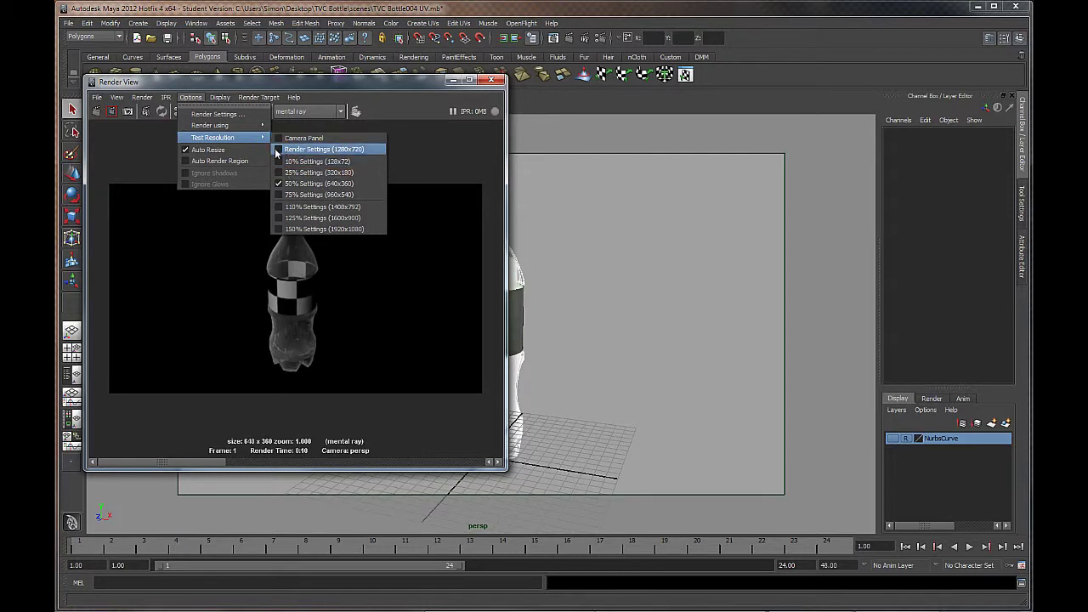
{"action": "left_click", "coordinate": [277, 150]}
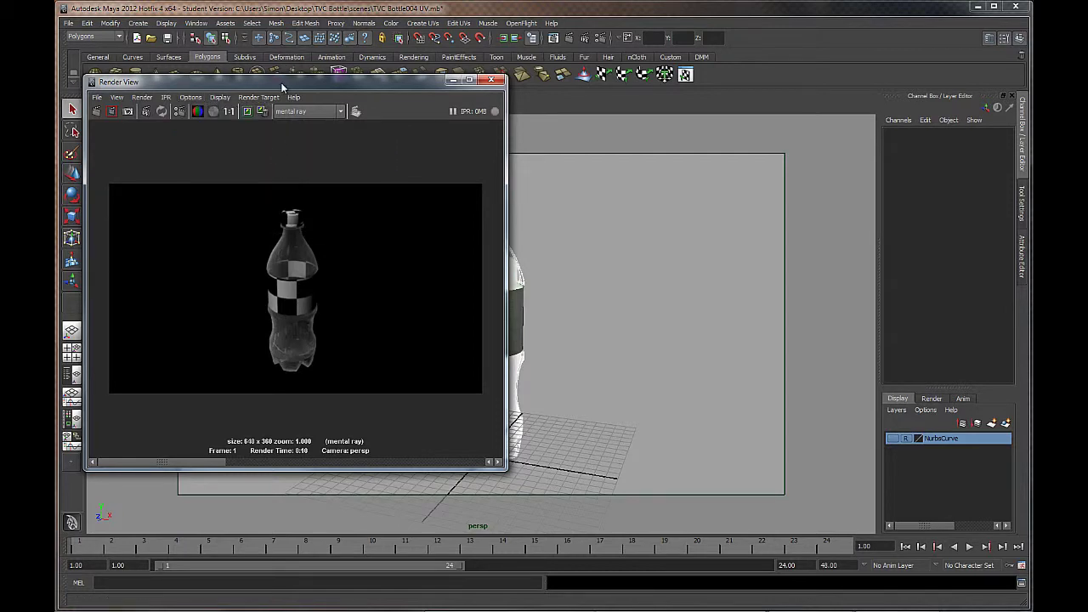
{"action": "left_click_drag", "start_coordinate": [283, 82], "coordinate": [305, 56]}
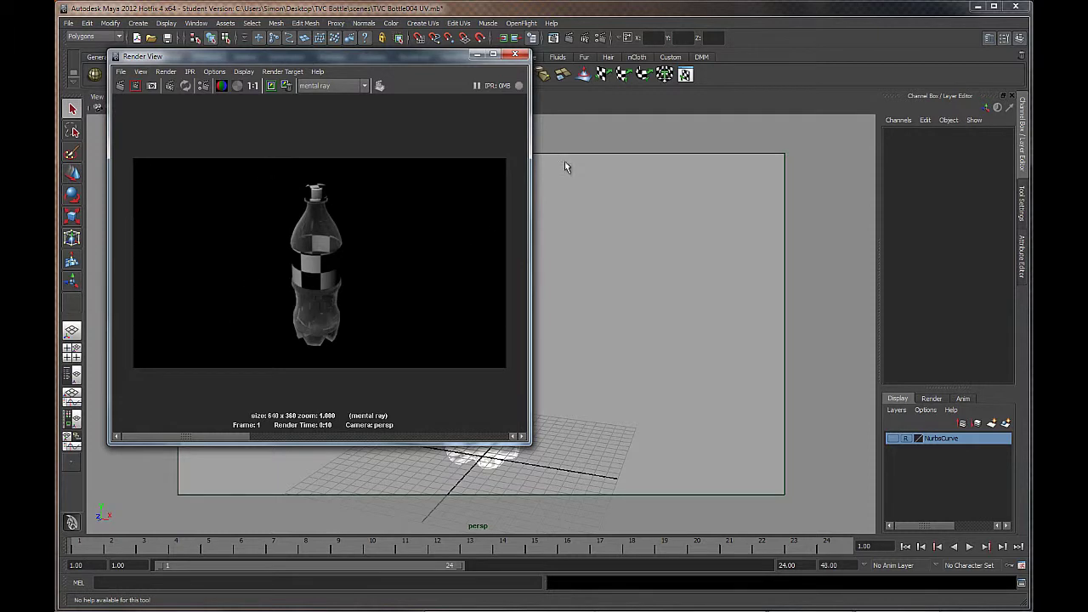
{"action": "left_click", "coordinate": [570, 39]}
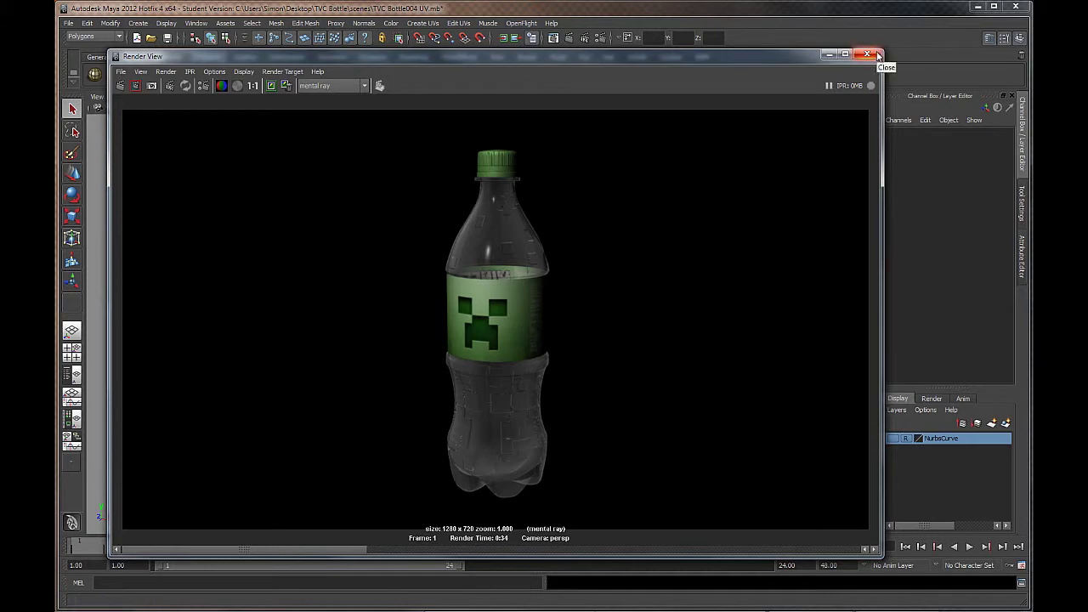
Close the rendered image and switch the perspective viewport from Viewport 2.0 to default quality rendering
{"action": "left_click", "coordinate": [879, 56]}
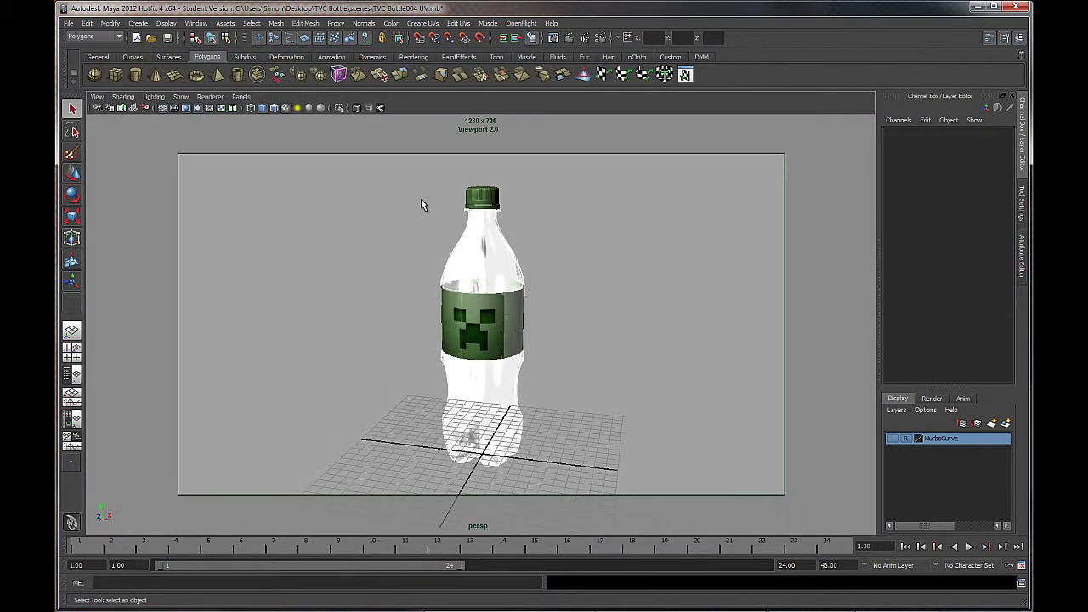
{"action": "left_click", "coordinate": [205, 98]}
{"action": "left_click", "coordinate": [217, 116]}
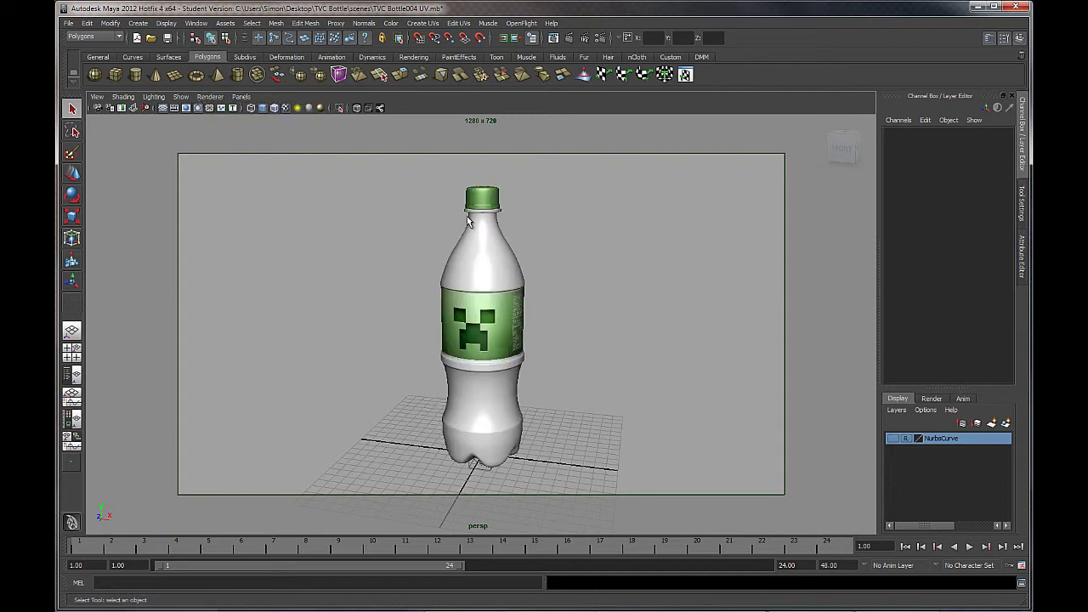
Save the scene under the new name TVC Bottle005 FINAL MODEL as Maya Binary, accepting the student version notice
{"action": "left_click", "coordinate": [72, 23]}
{"action": "left_click", "coordinate": [107, 75]}
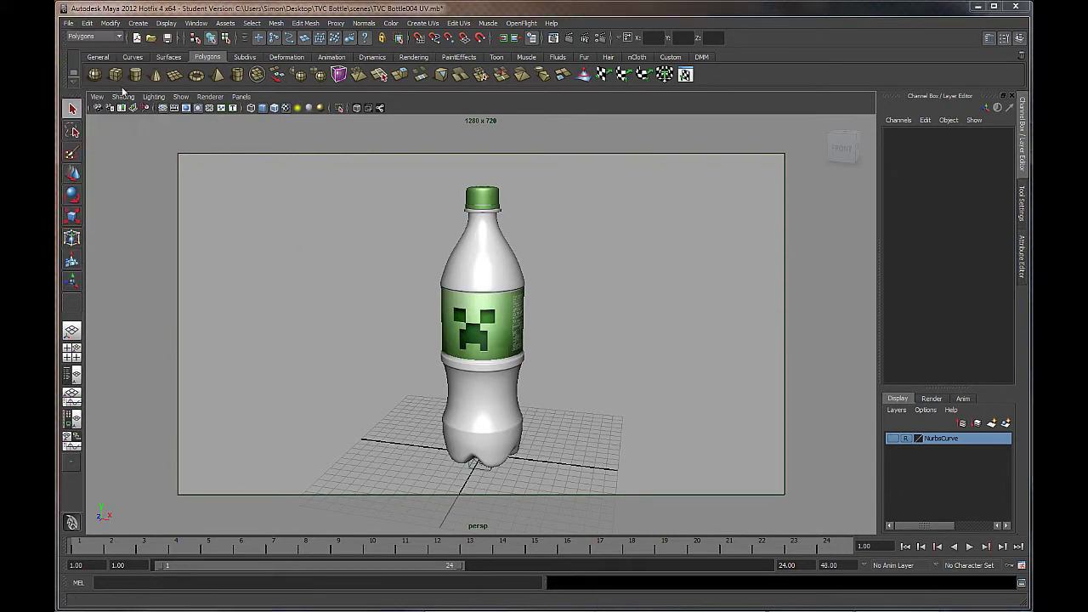
{"action": "left_click", "coordinate": [303, 187]}
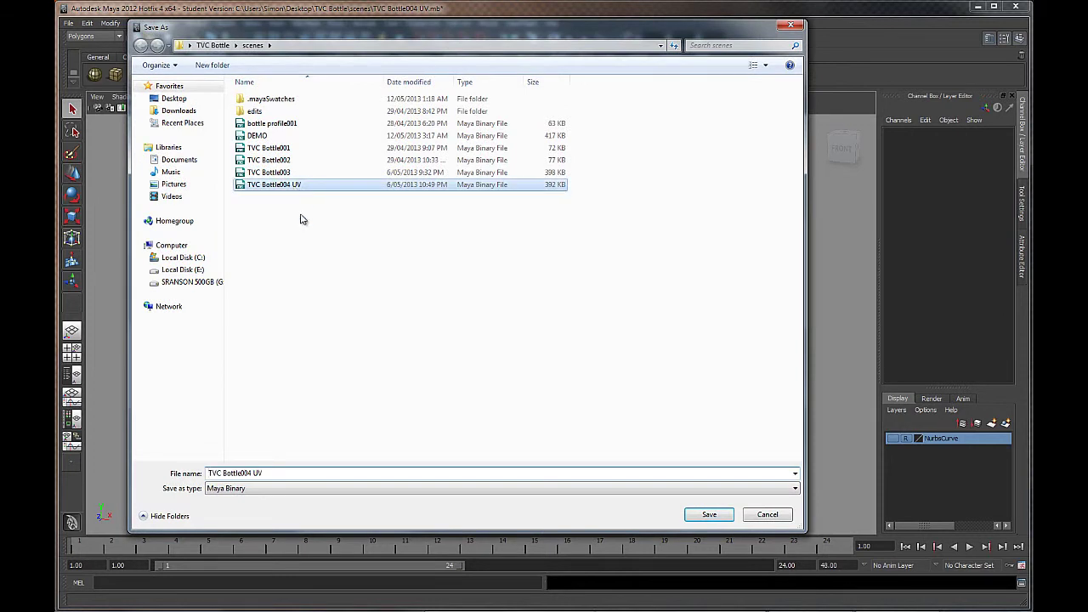
{"action": "left_click", "coordinate": [270, 473]}
{"action": "left_click", "coordinate": [269, 472]}
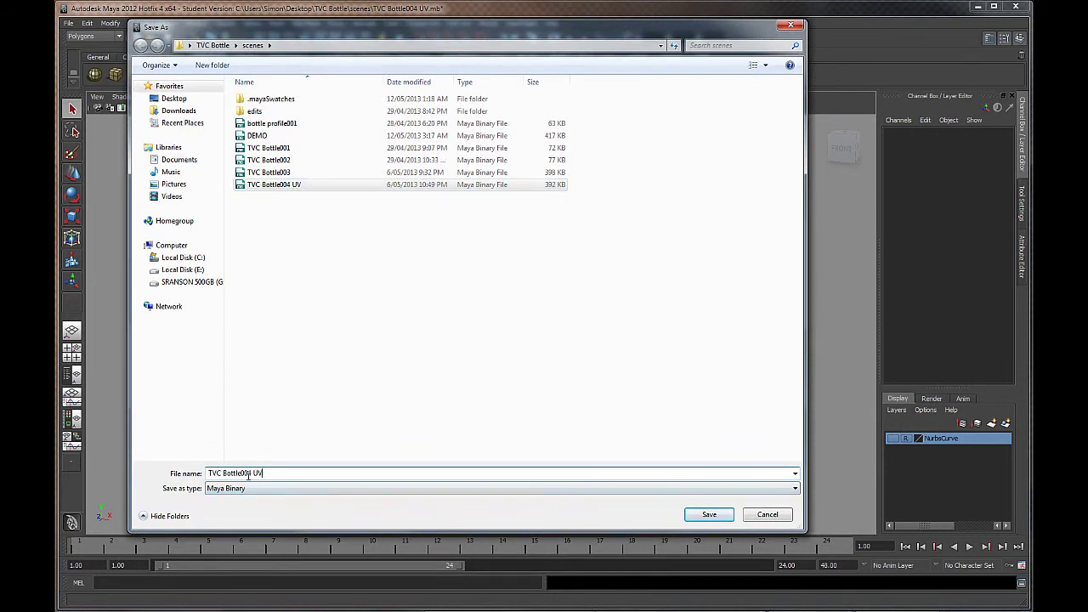
{"action": "left_click_drag", "start_coordinate": [249, 475], "coordinate": [306, 488]}
{"action": "type", "text": "5"}
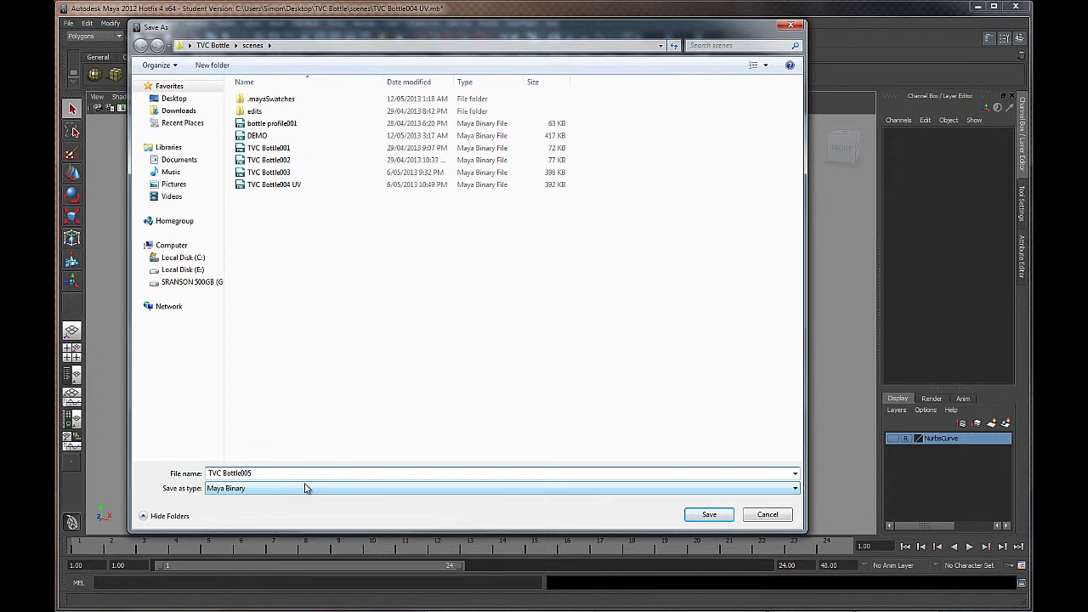
{"action": "type", "text": "FINAL MODEL"}
{"action": "left_click", "coordinate": [708, 515]}
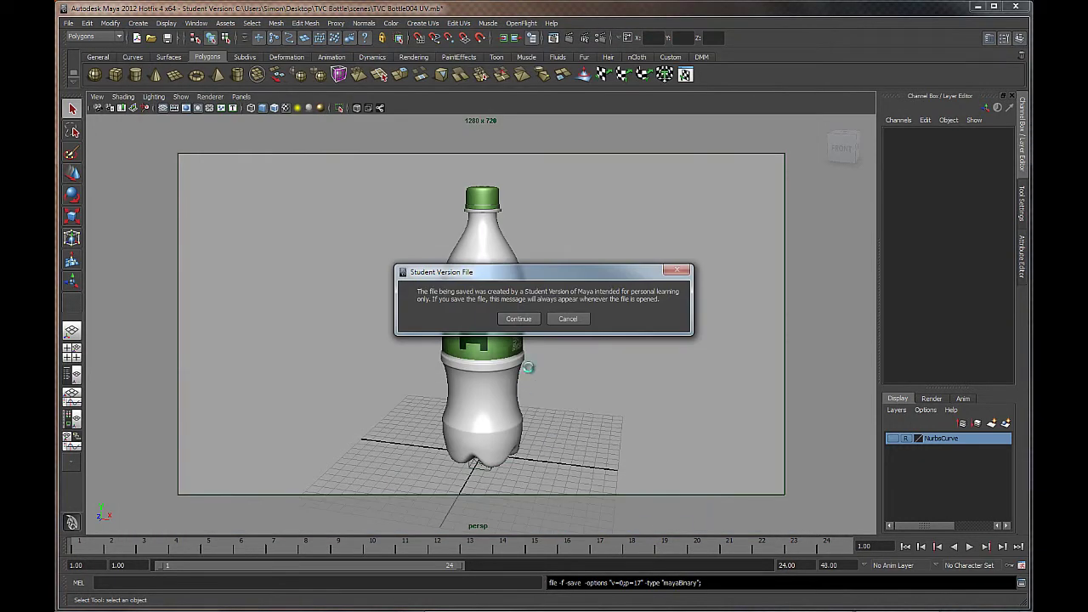
{"action": "left_click", "coordinate": [514, 319]}
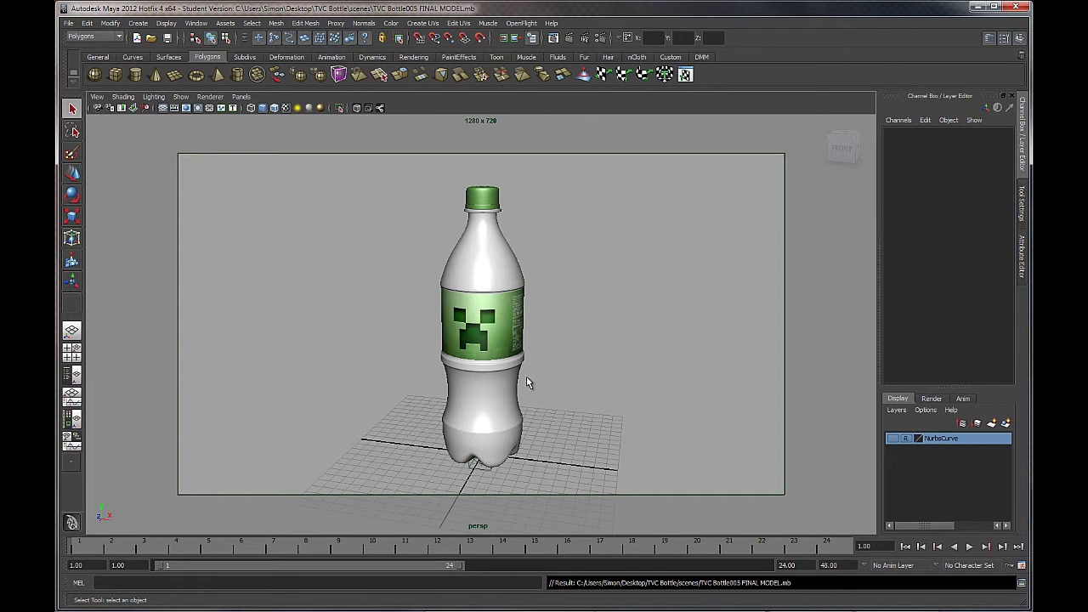